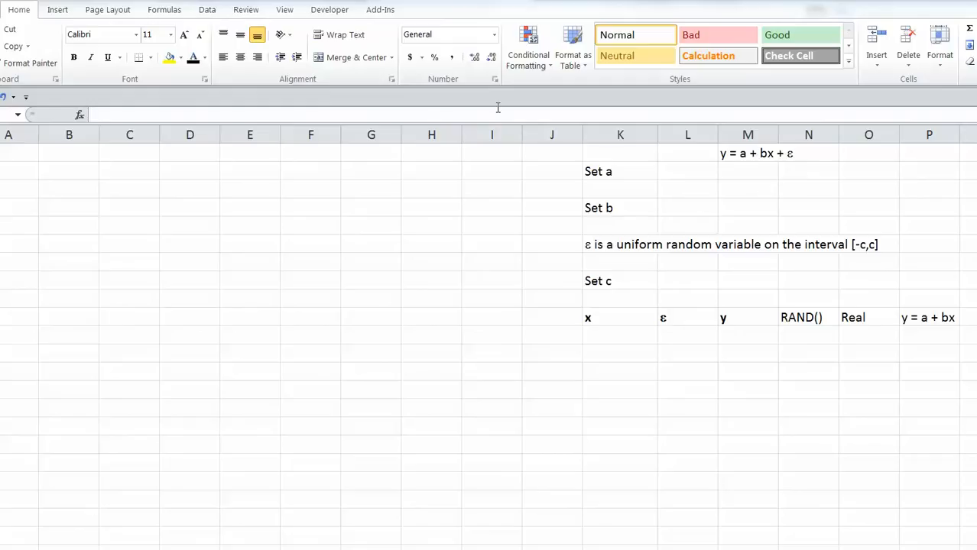
Show Excel's Developer tab, then switch to the Firefox page on showing the Developer tab.
left_click(331, 11)
left_click(330, 11)
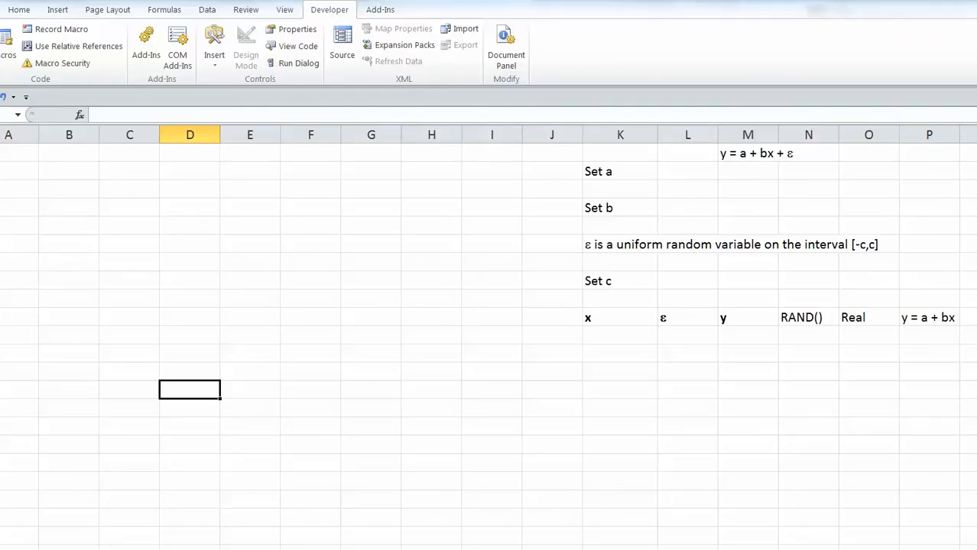
left_click(151, 548)
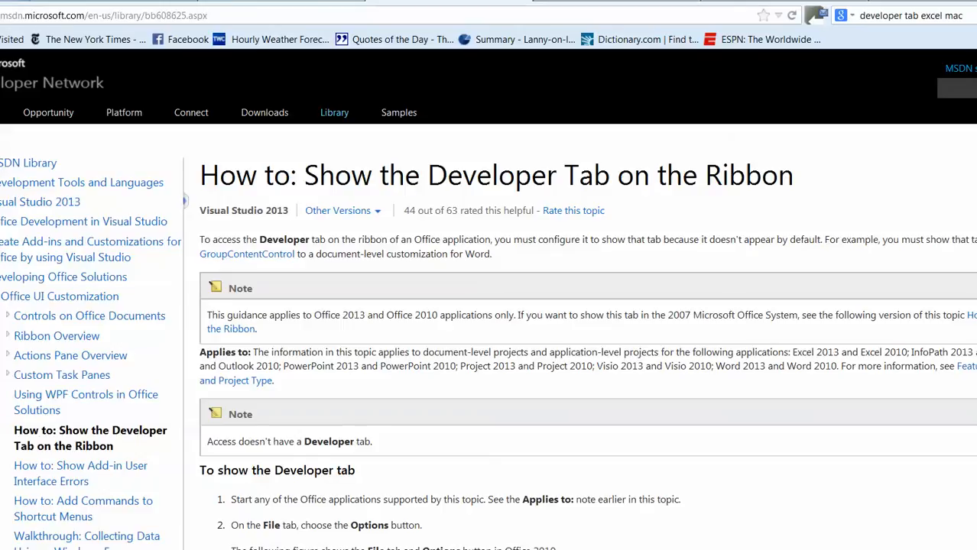
From the Google results tab, quit Firefox and confirm closing all six tabs.
left_click(283, 0)
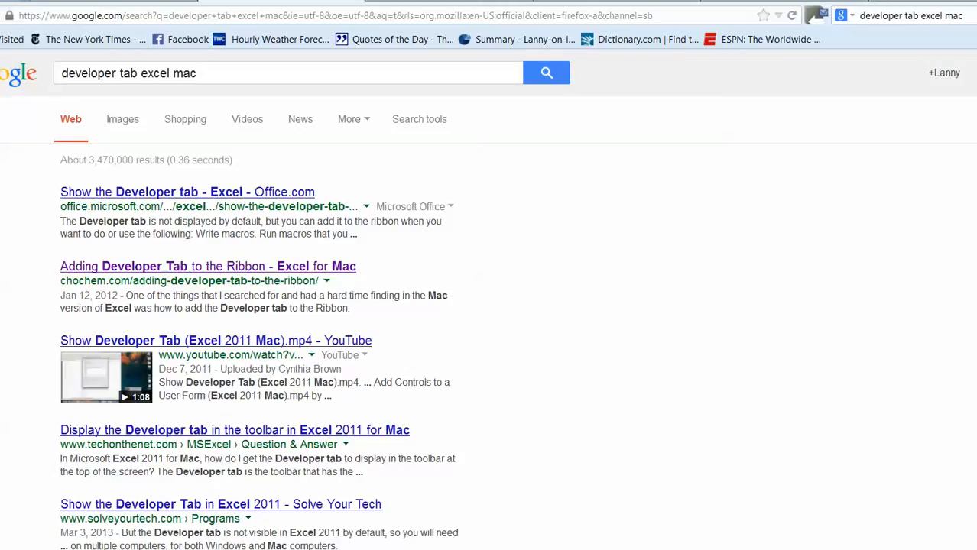
key("alt+F4")
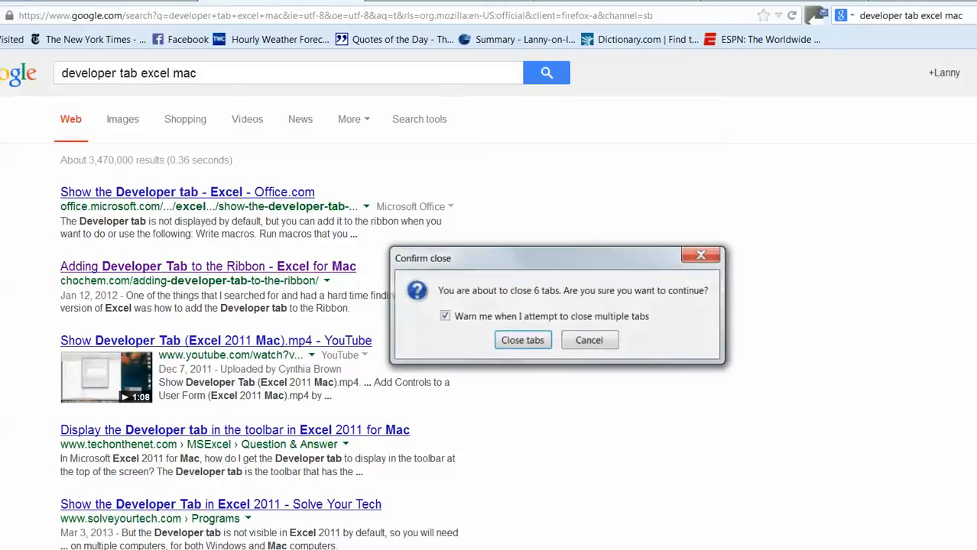
left_click(526, 339)
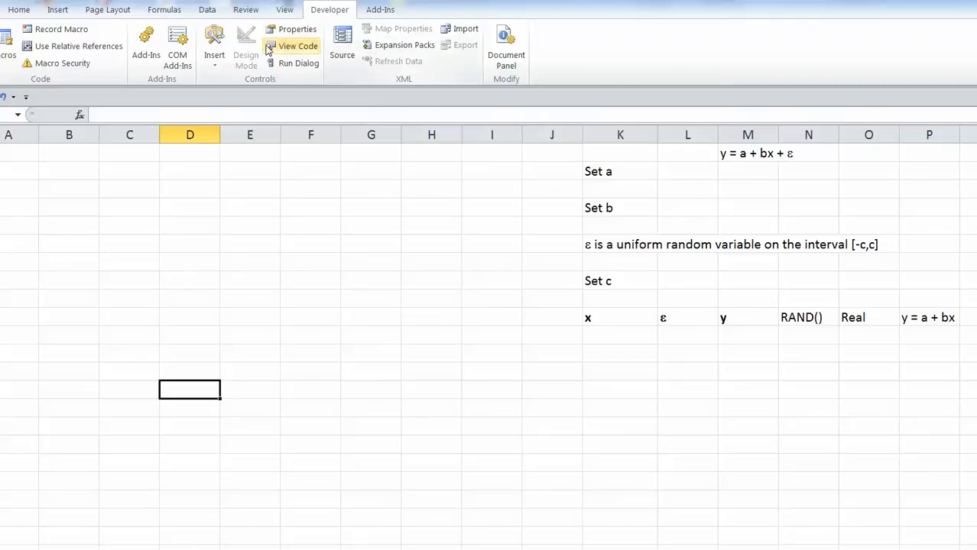
Draw a Form Controls spin button beside the Set a label and bring up its context menu.
left_click(214, 61)
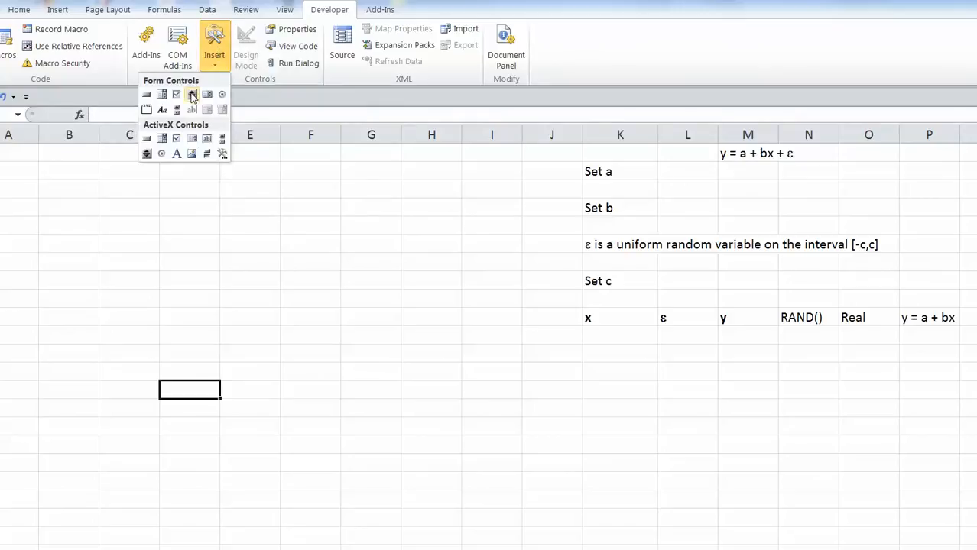
left_click(192, 96)
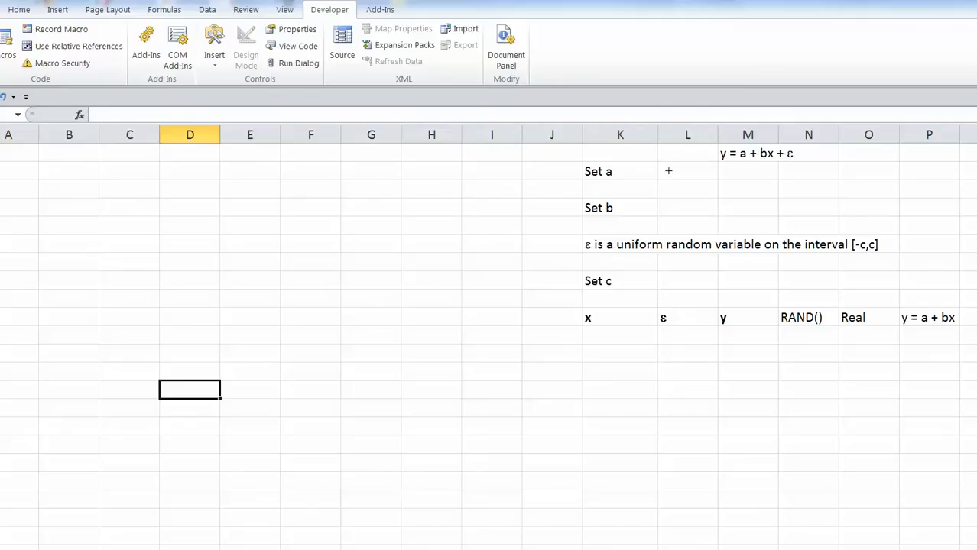
left_click_drag(626, 163, 656, 197)
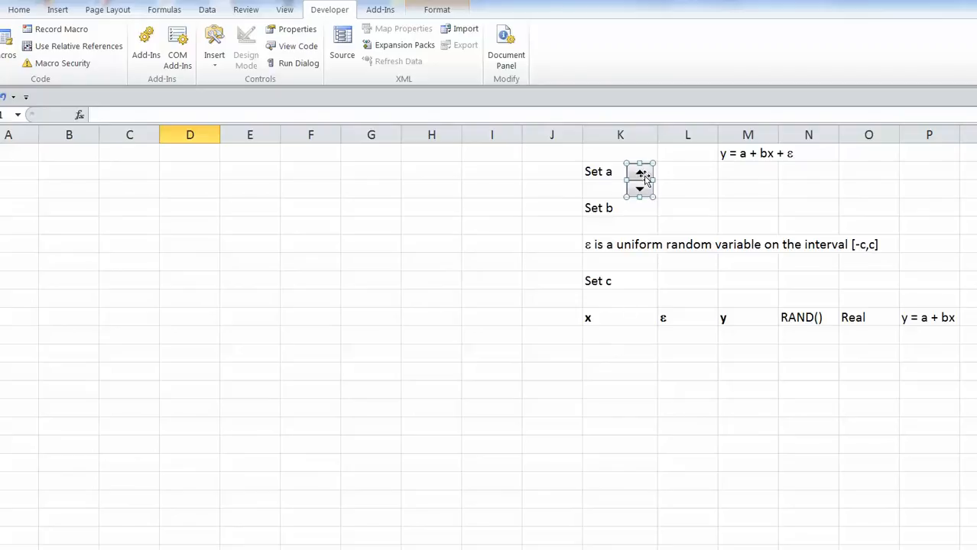
right_click(645, 179)
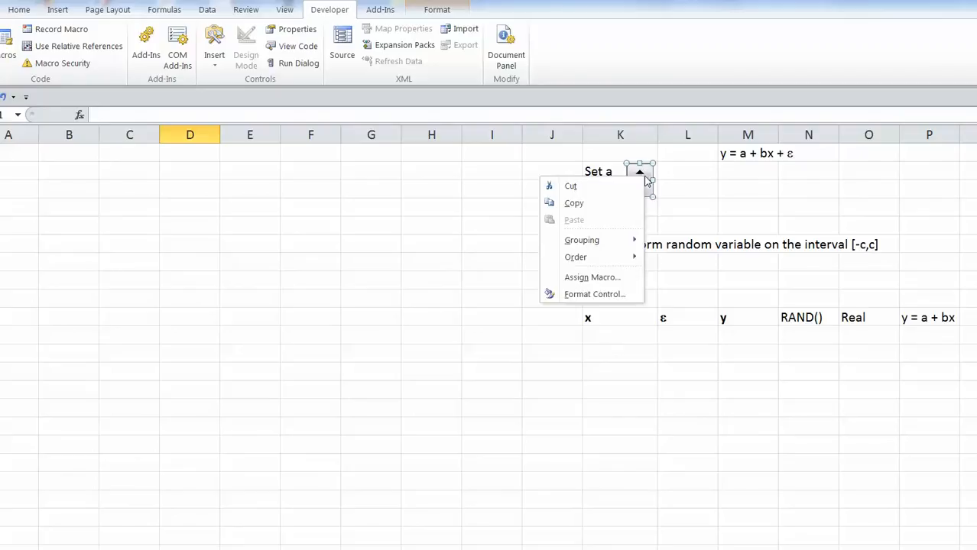
Link the Set a spin button to cell $L$2 with minimum 50 and maximum 150.
left_click(609, 295)
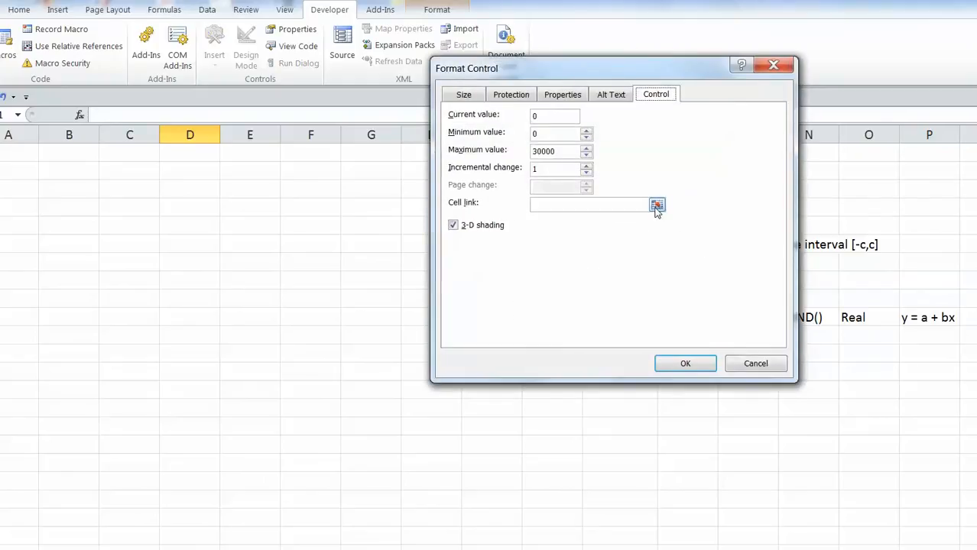
left_click(655, 204)
left_click(691, 173)
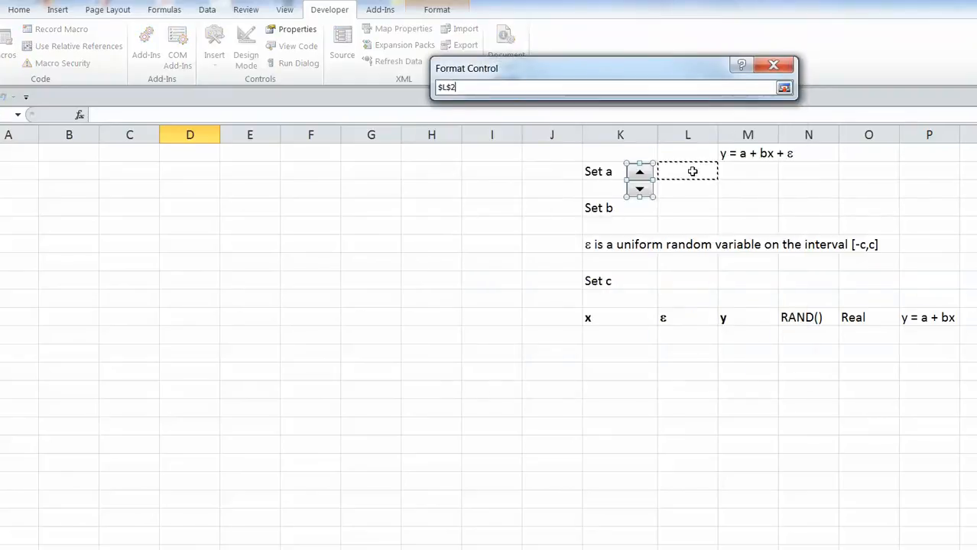
left_click(784, 87)
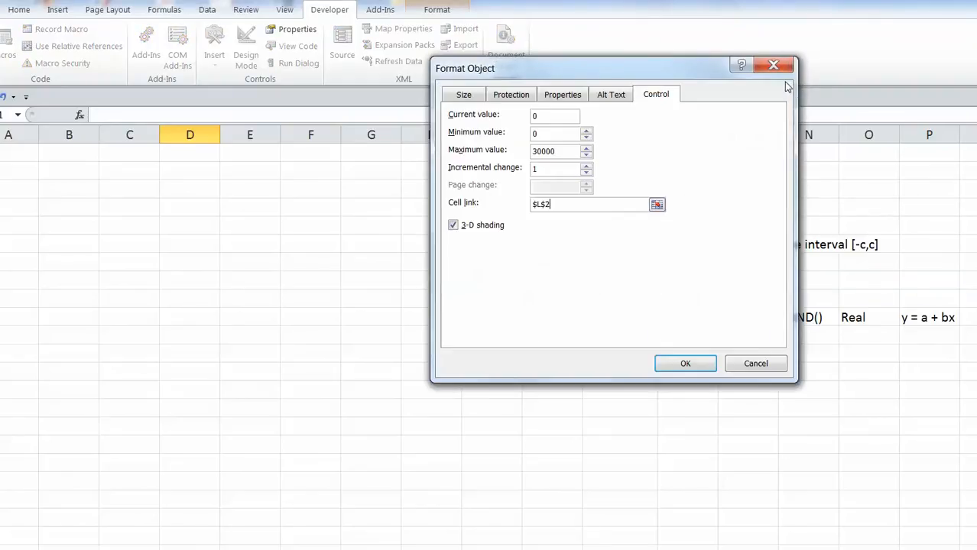
left_click(541, 135)
left_click_drag(540, 135, 530, 134)
type("50")
left_click_drag(569, 151, 483, 151)
type("15")
left_click(701, 365)
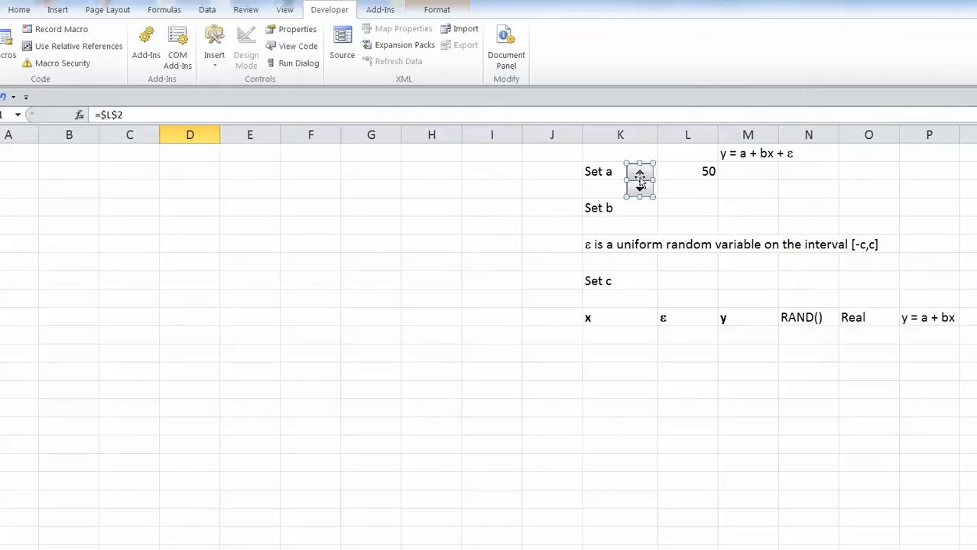
Test the Set a spin button, stepping L2 up and down until it reads 56.
left_click(661, 216)
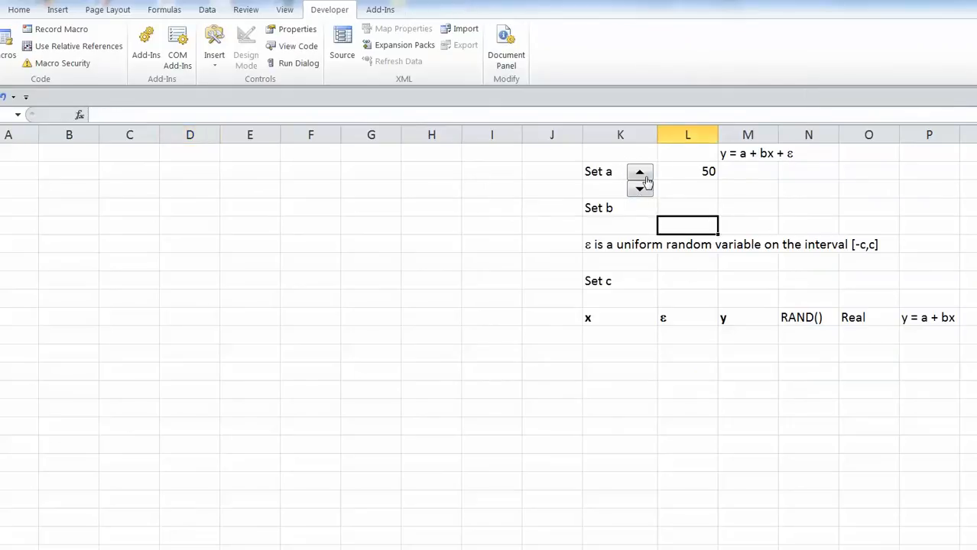
left_click(641, 173)
left_click(640, 173)
left_click(642, 174)
left_click(643, 176)
left_click(645, 177)
left_click(644, 177)
left_click(639, 189)
left_click(638, 190)
left_click(639, 189)
left_click(639, 190)
left_click(639, 189)
left_click(640, 174)
left_click(640, 174)
left_click(640, 174)
left_click(640, 174)
left_click(640, 174)
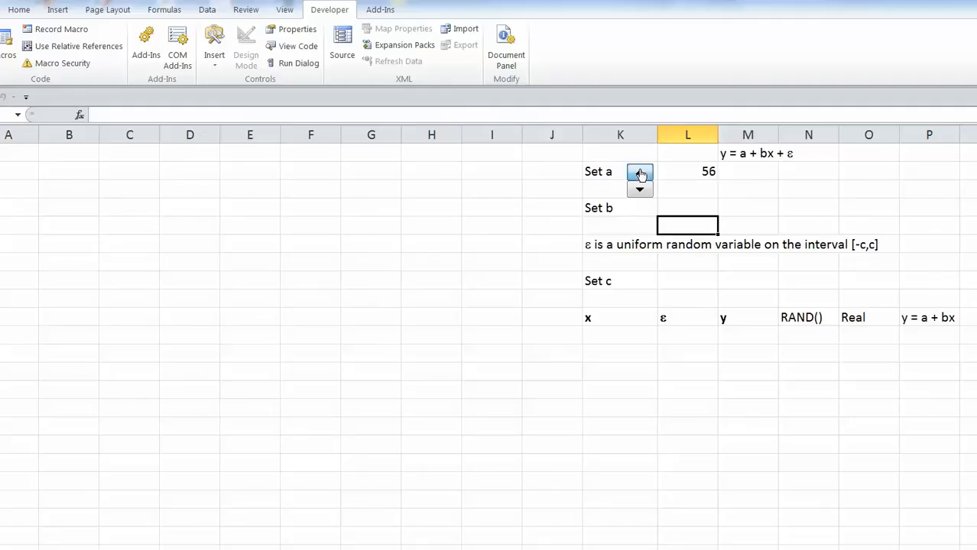
left_click(676, 358)
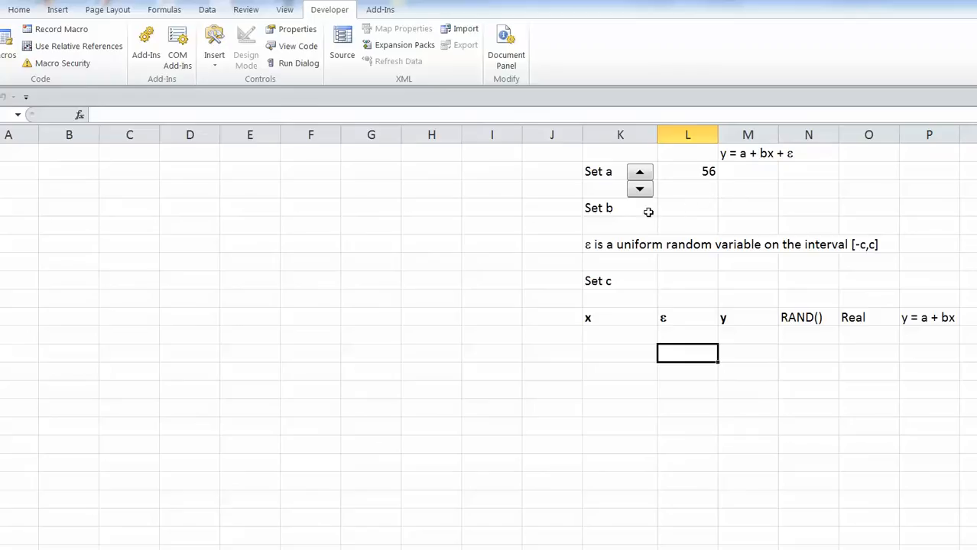
left_click(216, 44)
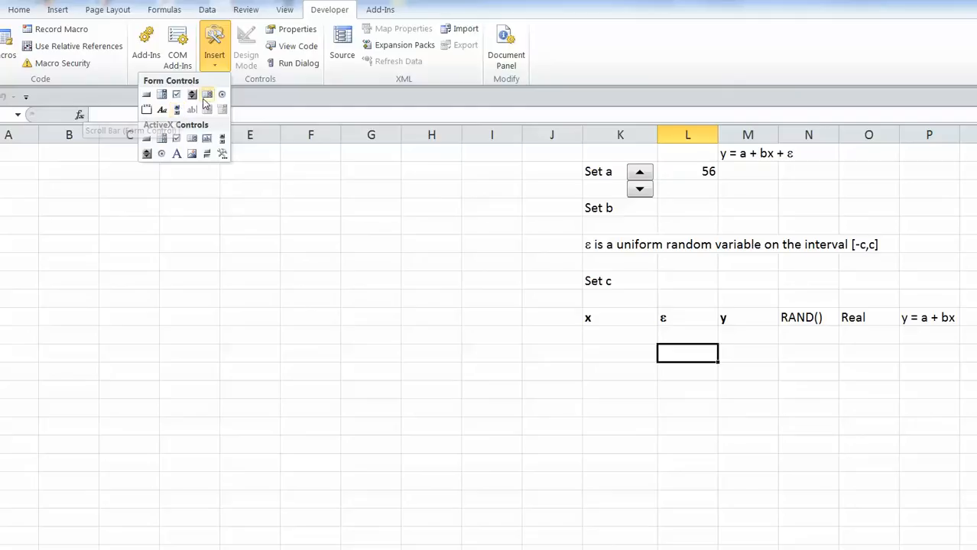
Draw a second spin button beside the Set b label.
left_click(192, 94)
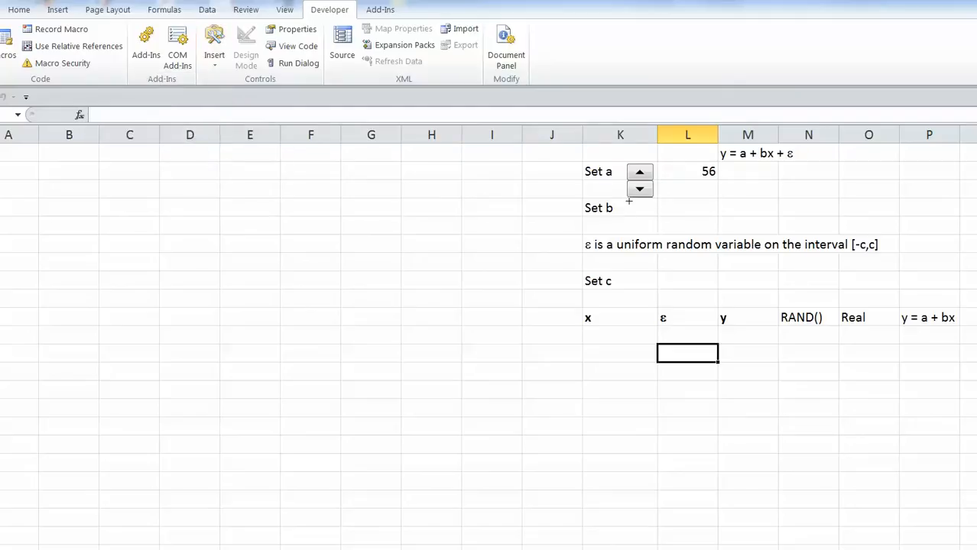
mouse_move(636, 203)
left_mouse_down()
mouse_move(654, 231)
mouse_move(638, 216)
left_mouse_up()
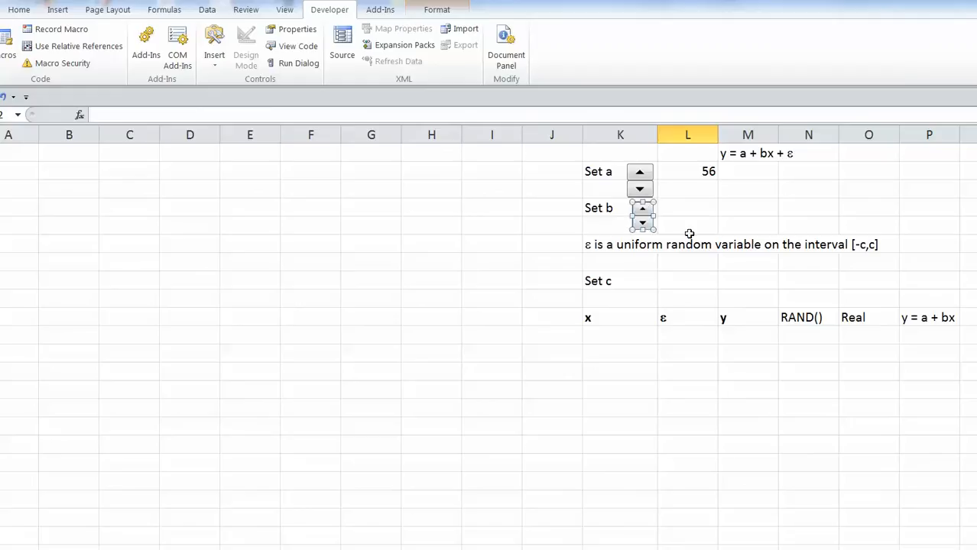
right_click(645, 216)
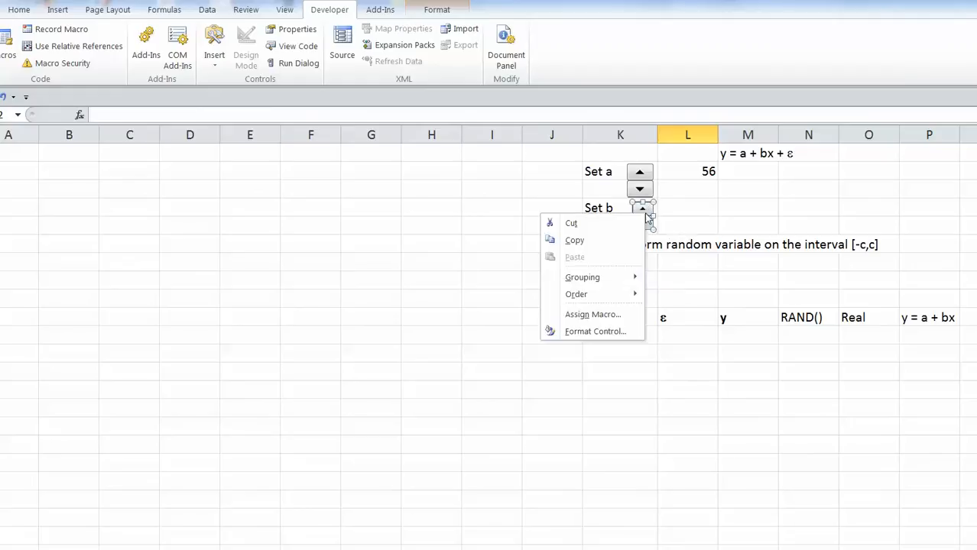
Link the Set b spin button to cell $O$4 with a maximum of 10.
left_click(605, 333)
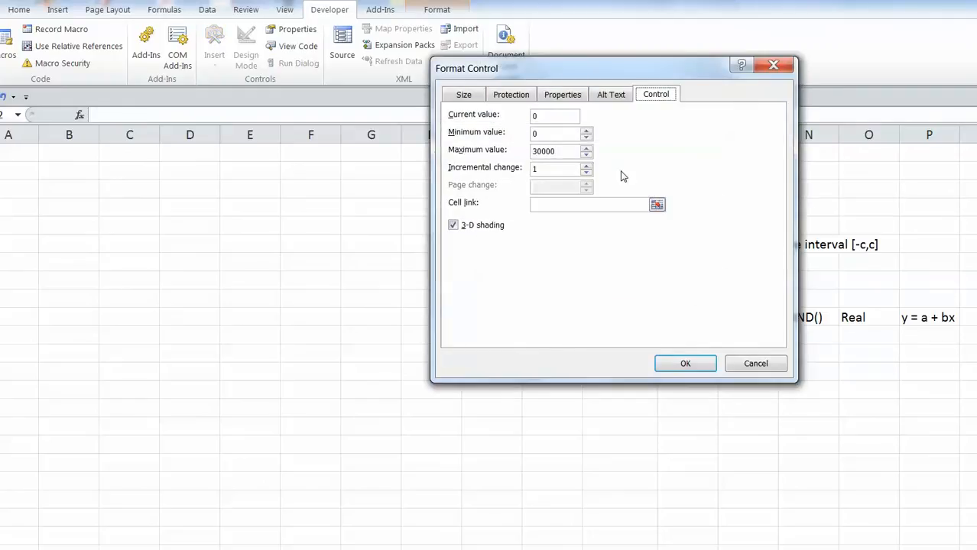
left_click(657, 205)
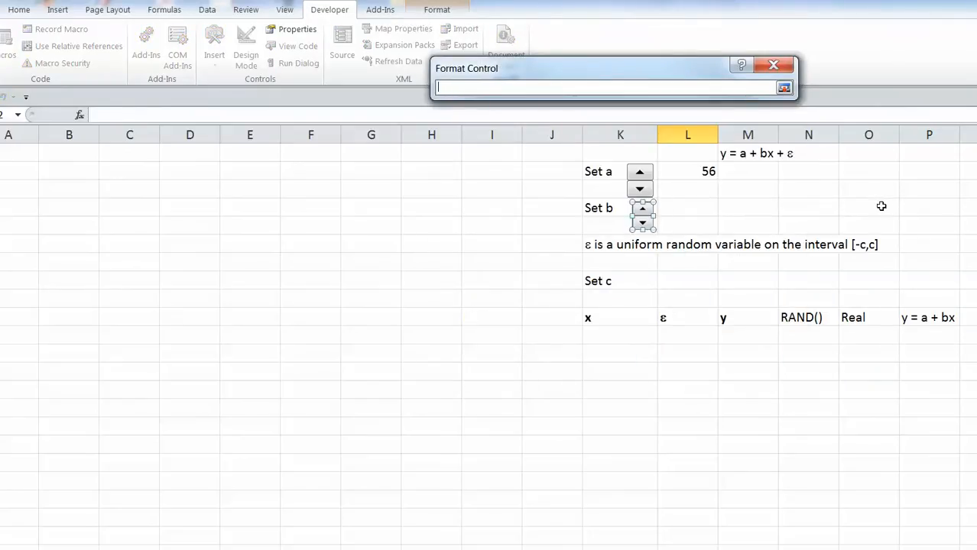
left_click(881, 206)
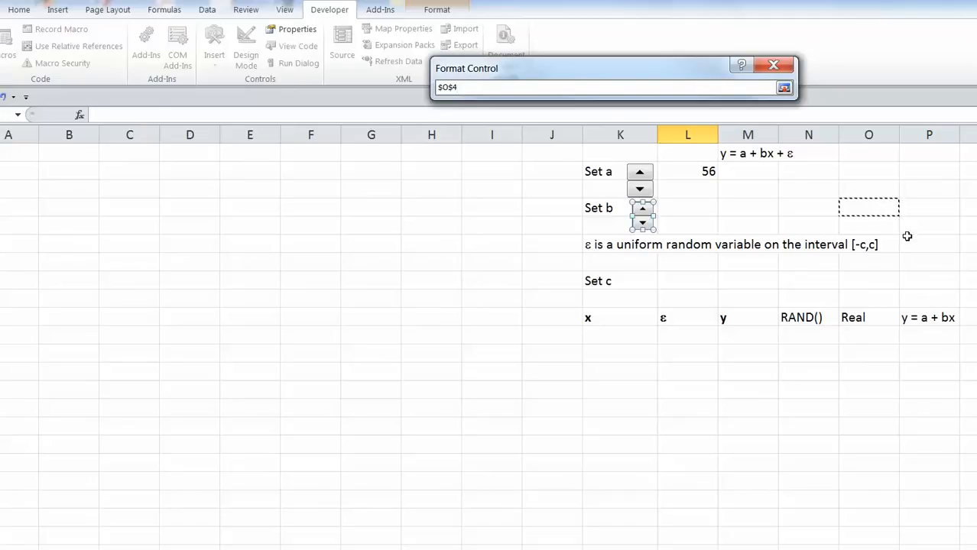
left_click(786, 89)
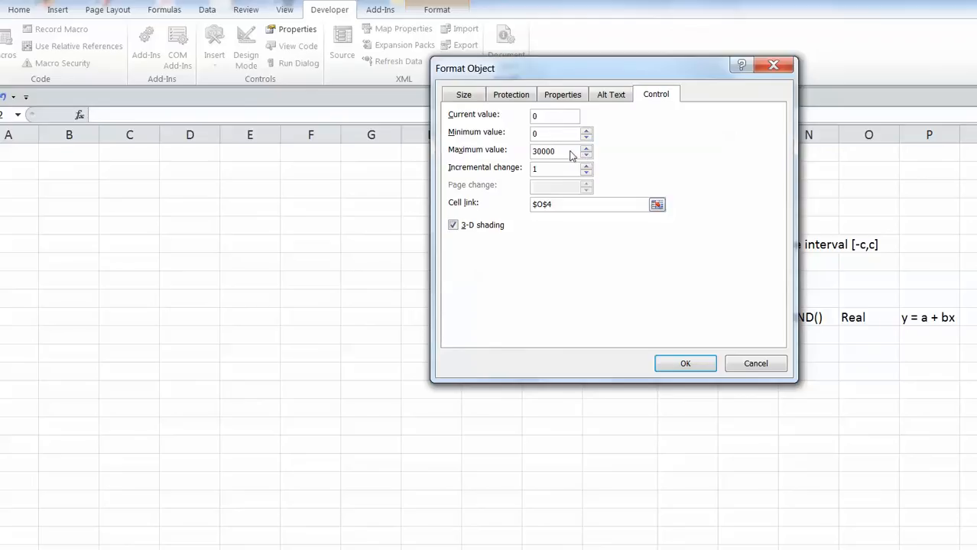
left_click_drag(567, 153, 505, 159)
type("100")
left_click(685, 363)
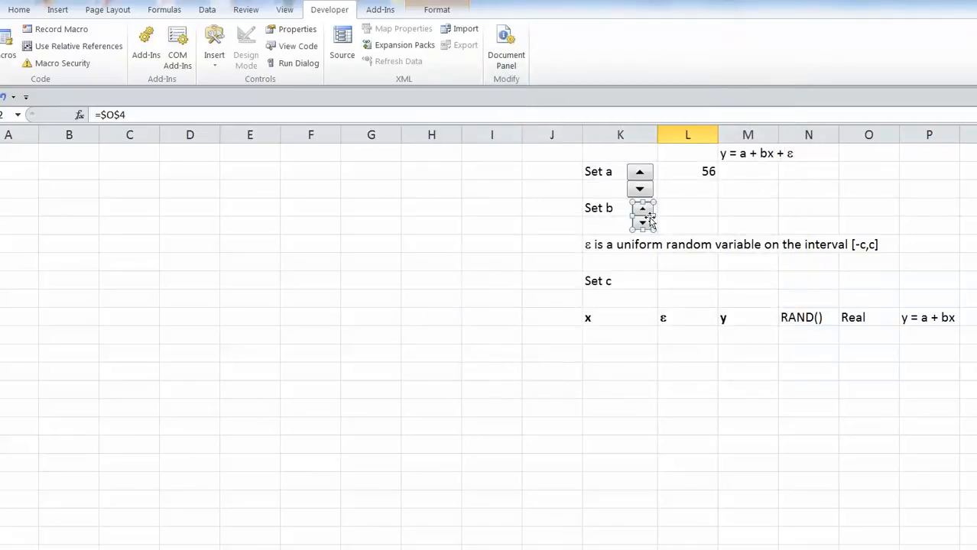
Step the Set b spinner until O4 reads 6, then start a formula in L4.
left_click(612, 339)
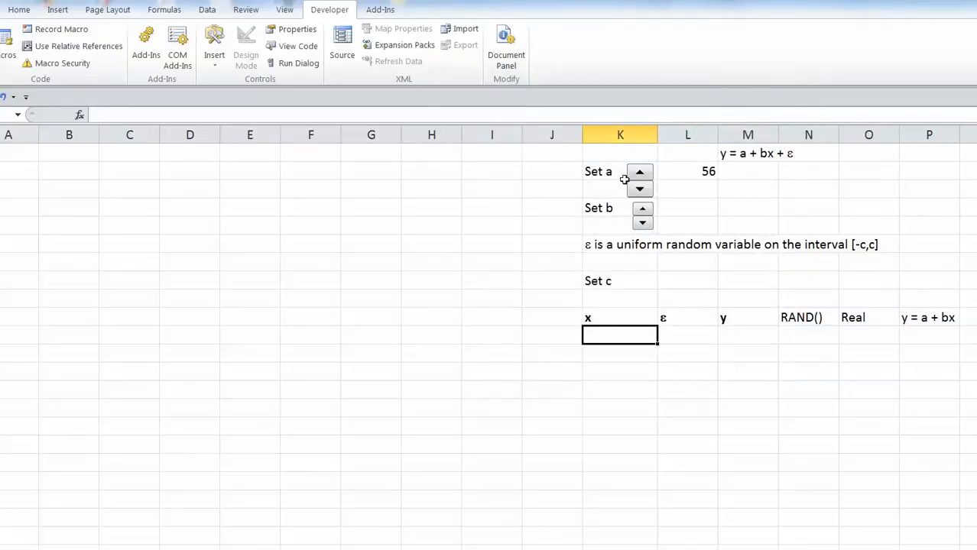
left_click(642, 209)
left_click(643, 209)
left_click(643, 208)
left_click(642, 209)
left_click(643, 222)
left_click(643, 223)
left_click(643, 222)
left_click(643, 209)
left_click(643, 209)
left_click(644, 211)
left_click(645, 211)
left_click(644, 211)
left_click(686, 203)
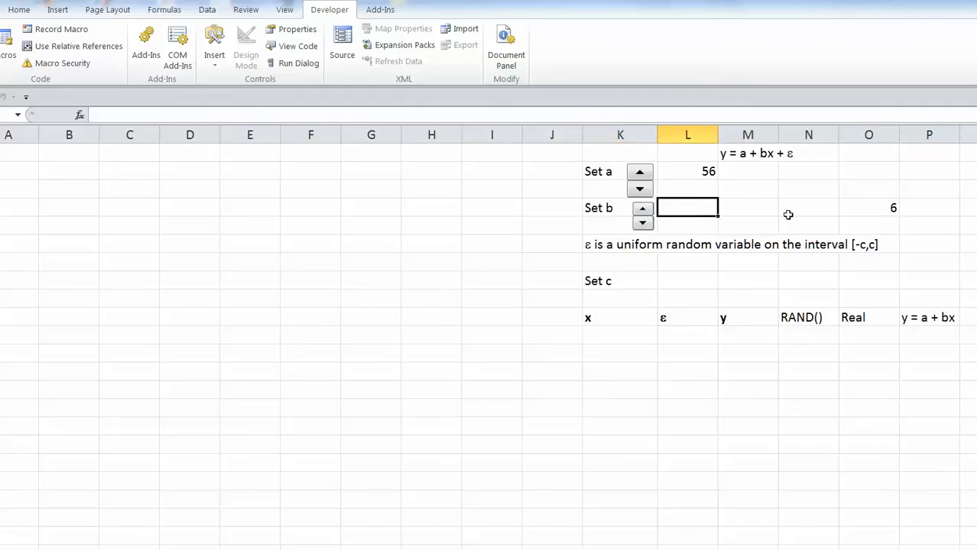
type("=")
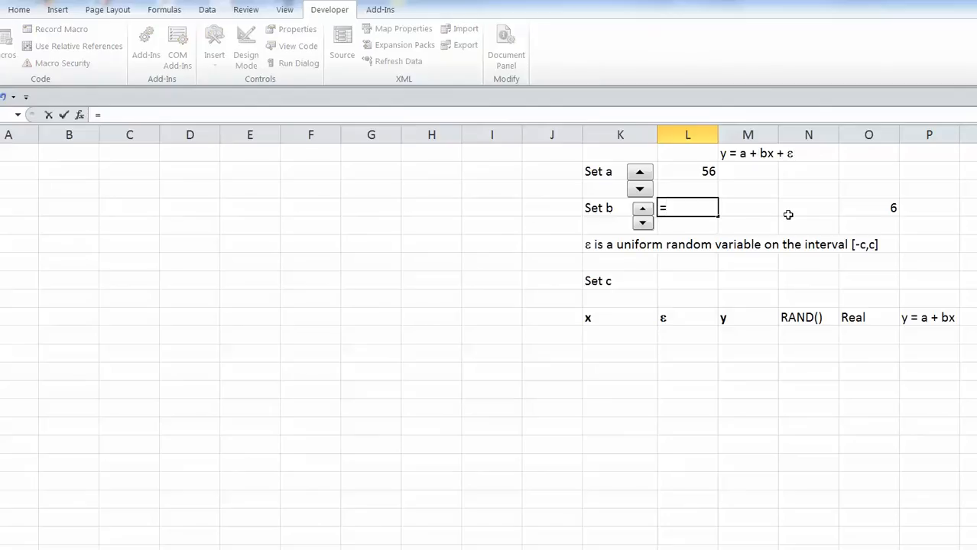
Enter =-2+.04*O4 in L4 as the formula for b.
type("-2+.04")
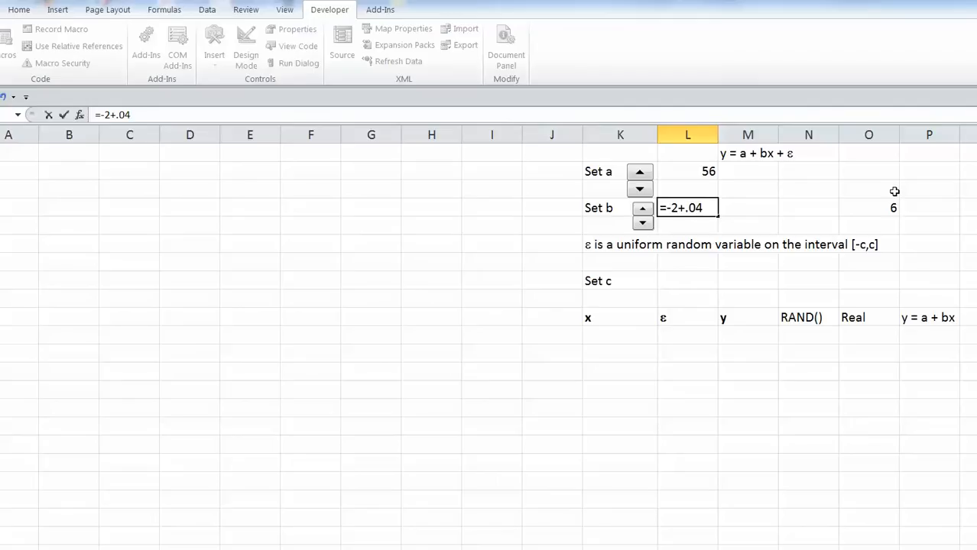
type("*OO")
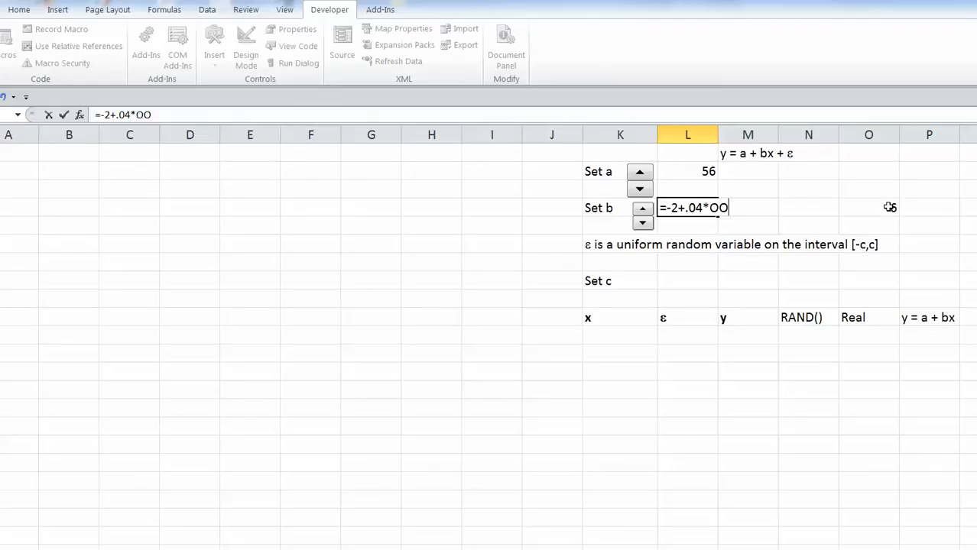
key("BackSpace")
type("4")
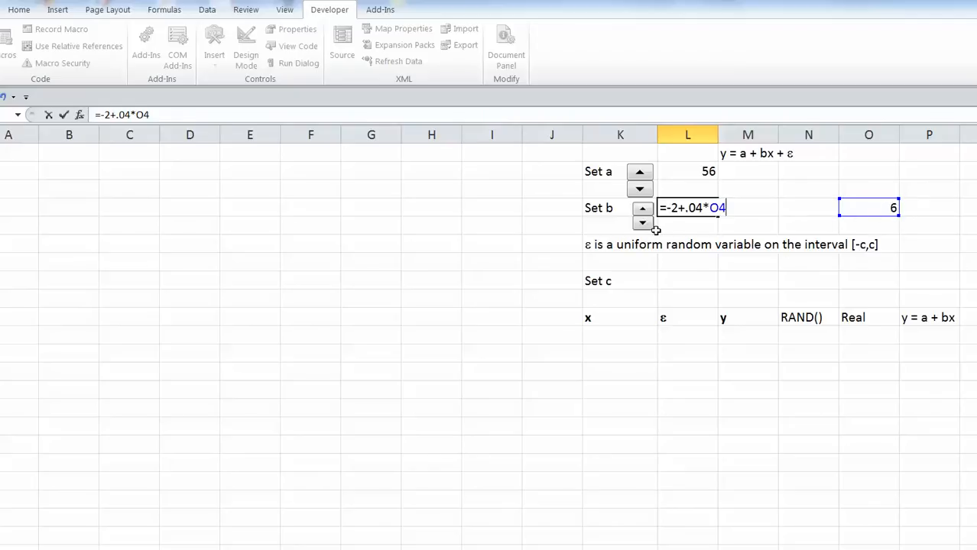
key("Return")
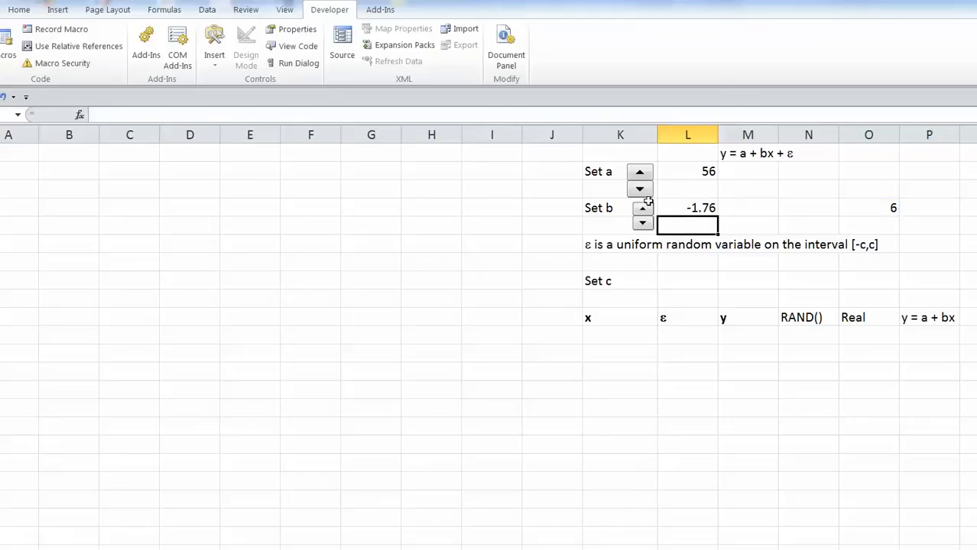
Step the Set b spinner until O4 is 60 and L4 shows 0.4.
left_click(643, 210)
left_click(643, 210)
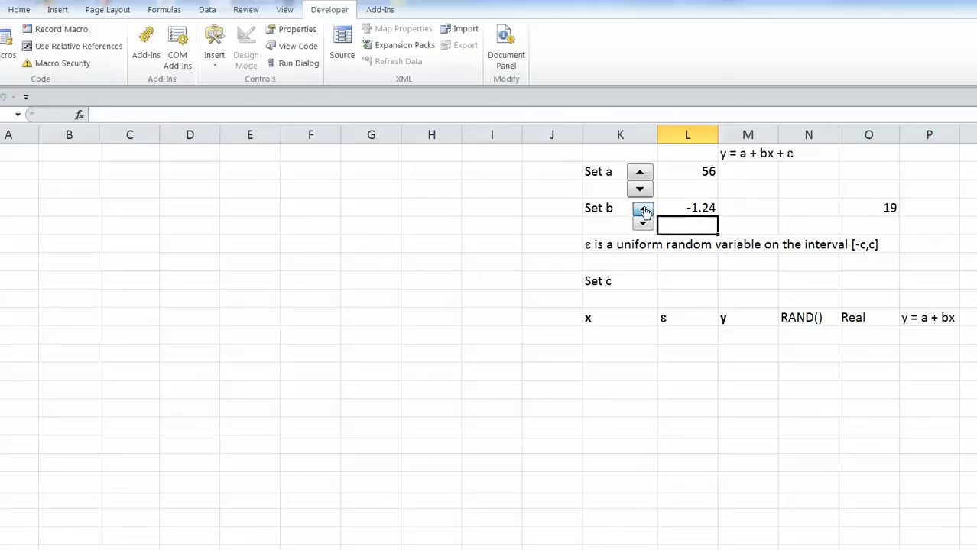
left_click(643, 209)
left_click(643, 209)
left_click(643, 210)
left_click(643, 210)
left_click(643, 209)
left_click(643, 210)
left_click(643, 209)
left_click(643, 215)
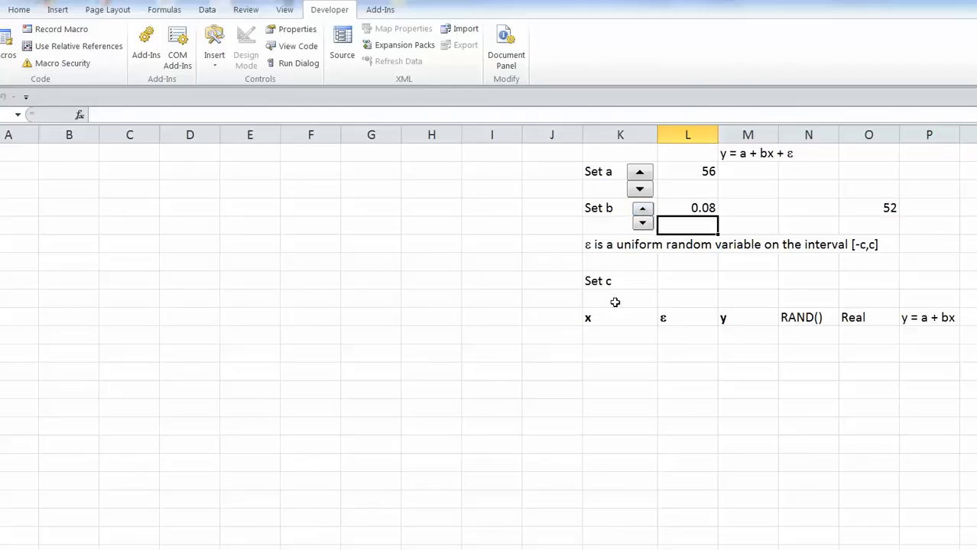
left_click(643, 224)
left_click(642, 224)
mouse_move(643, 211)
left_mouse_down()
mouse_move(652, 228)
mouse_move(646, 213)
left_mouse_up()
left_click(643, 224)
Draw a third spin button beside the Set c label.
left_click(222, 54)
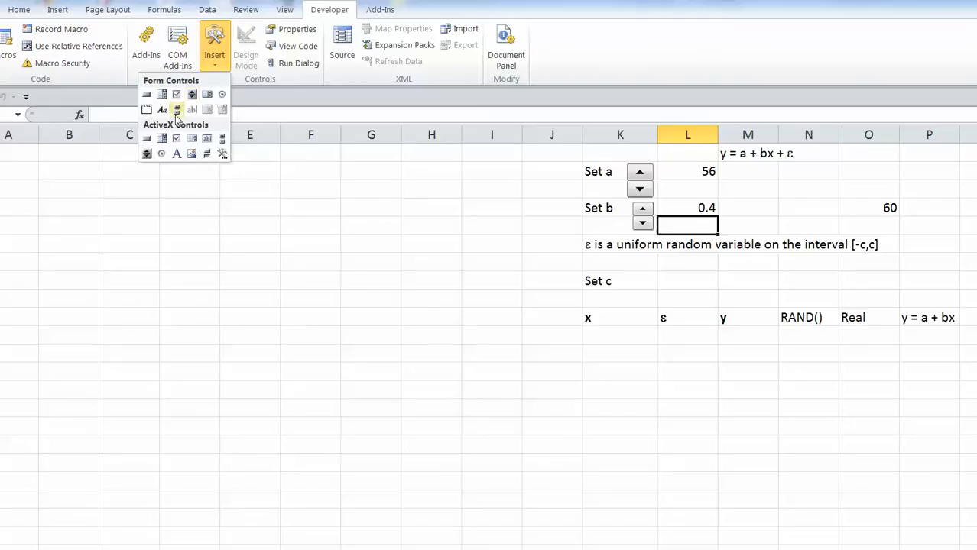
left_click(192, 97)
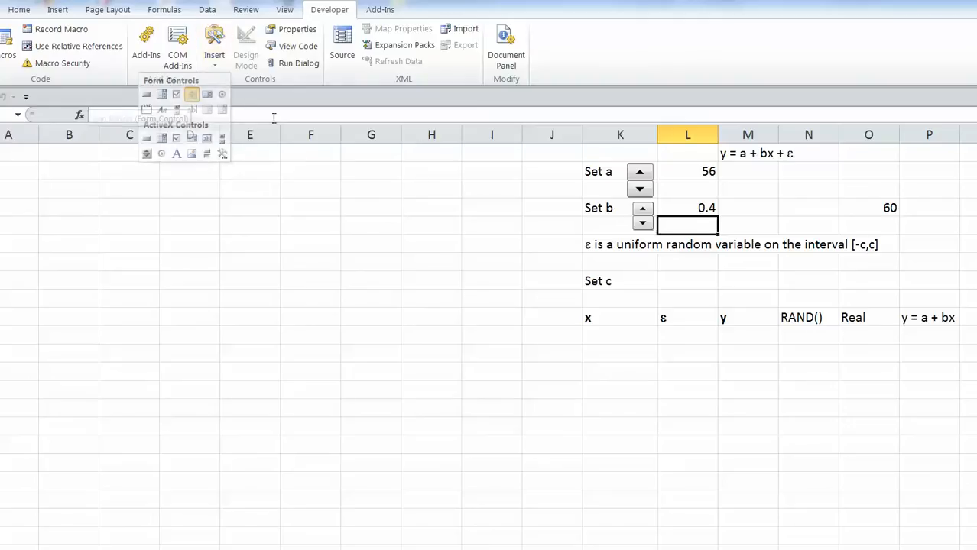
left_click_drag(633, 272, 658, 305)
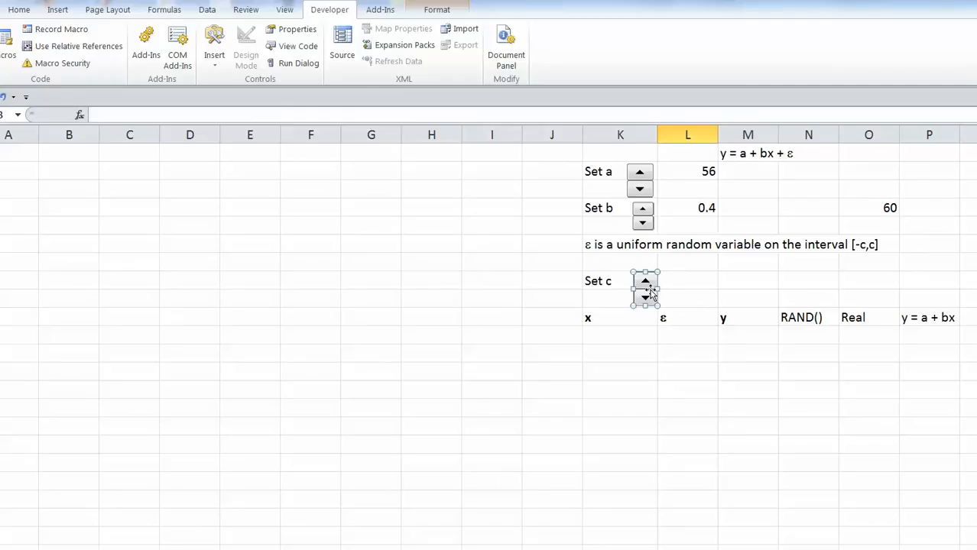
right_click(650, 293)
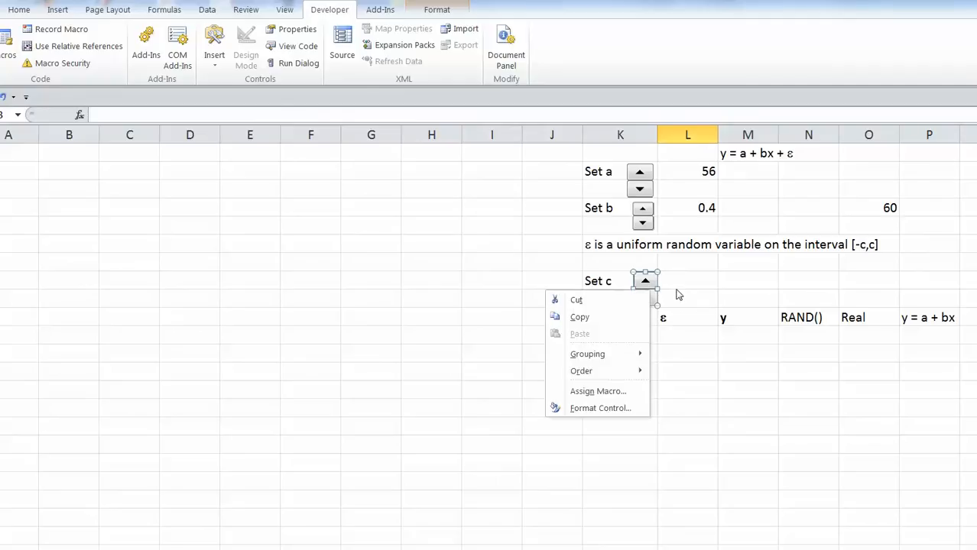
Link the Set c spin button to cell $O$8 with a maximum of 100.
left_click(611, 408)
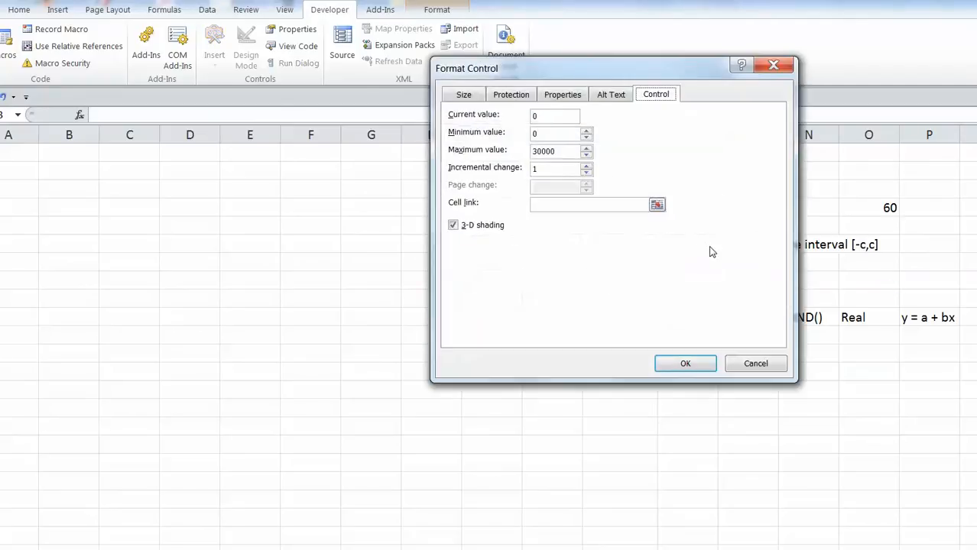
left_click(657, 205)
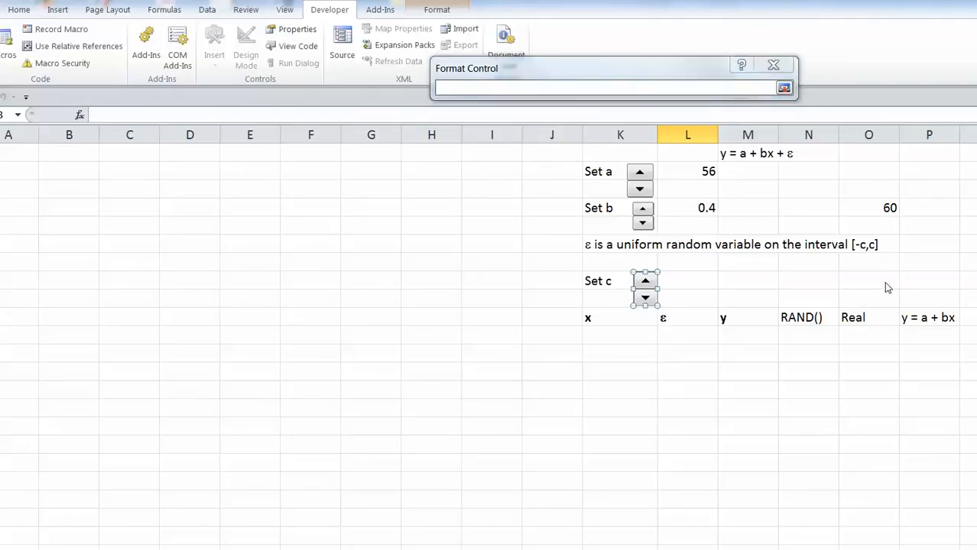
left_click(880, 279)
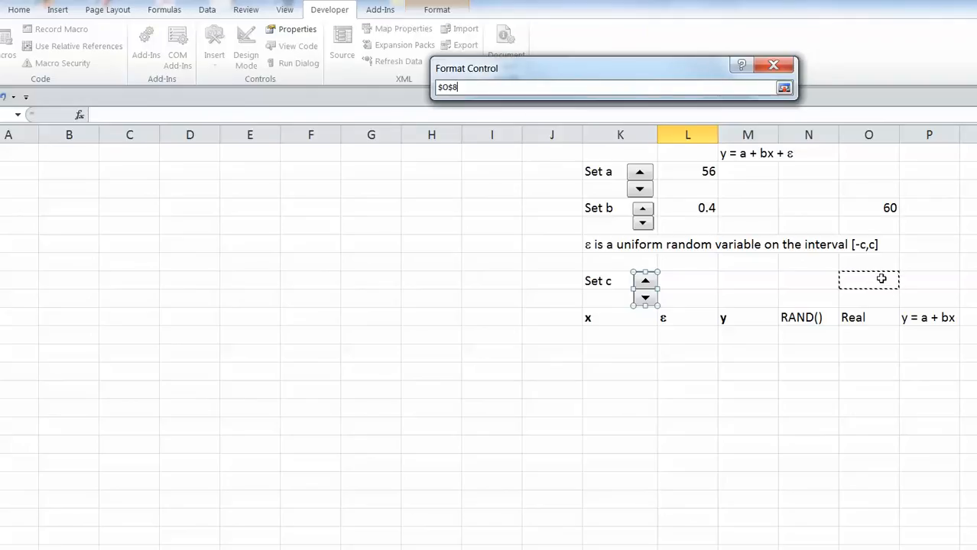
left_click(784, 87)
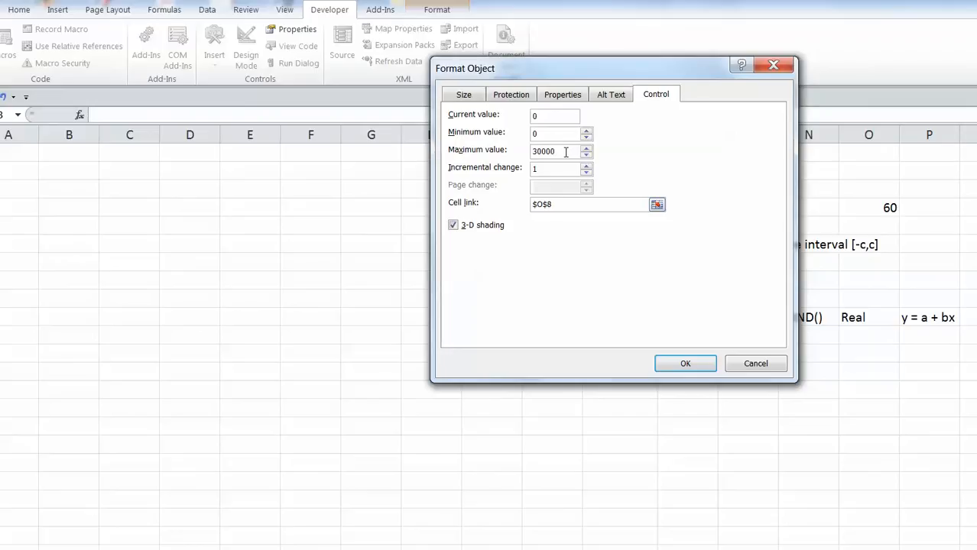
double_click(564, 152)
type("100")
left_click(704, 365)
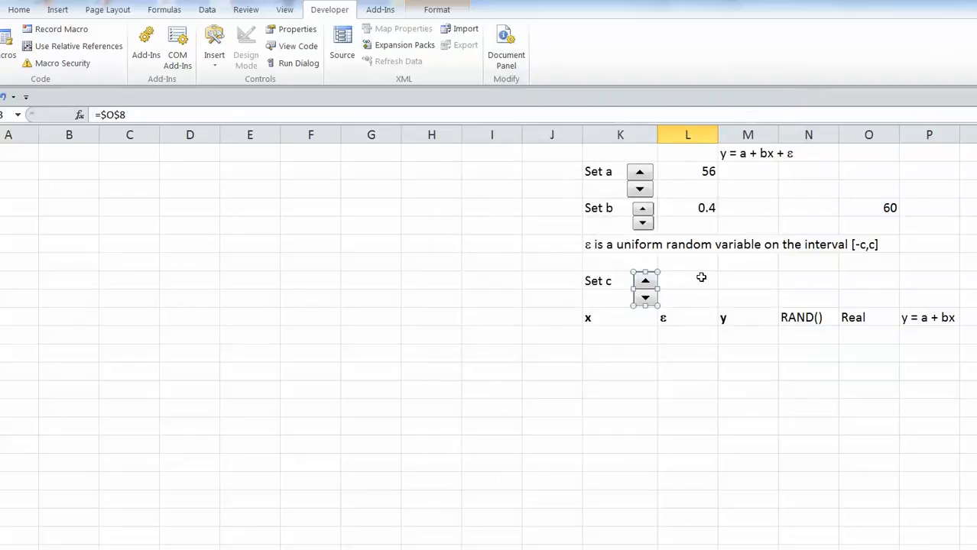
Step the Set c spinner up so O8 reads 4, then select the cell beside Set c.
left_click(669, 281)
left_click(639, 369)
left_click(645, 283)
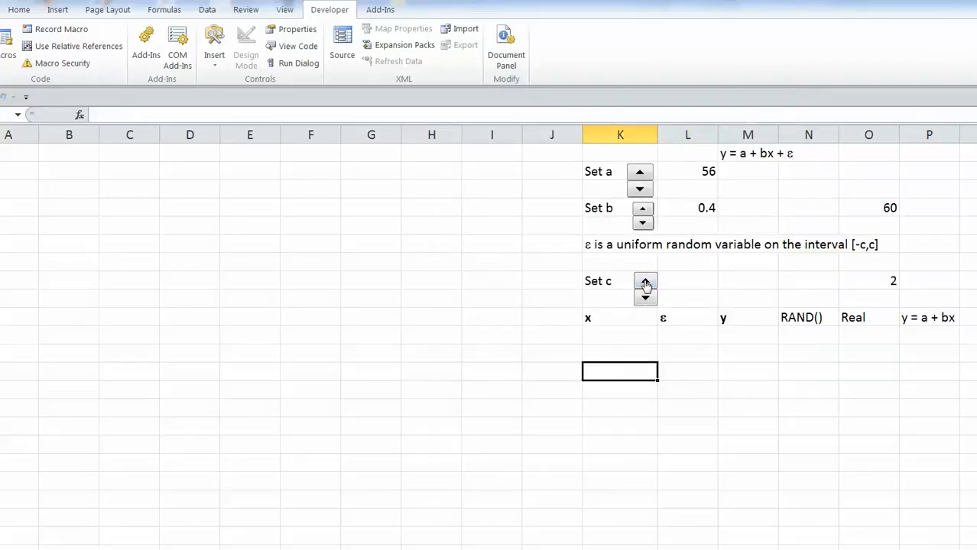
left_click(680, 280)
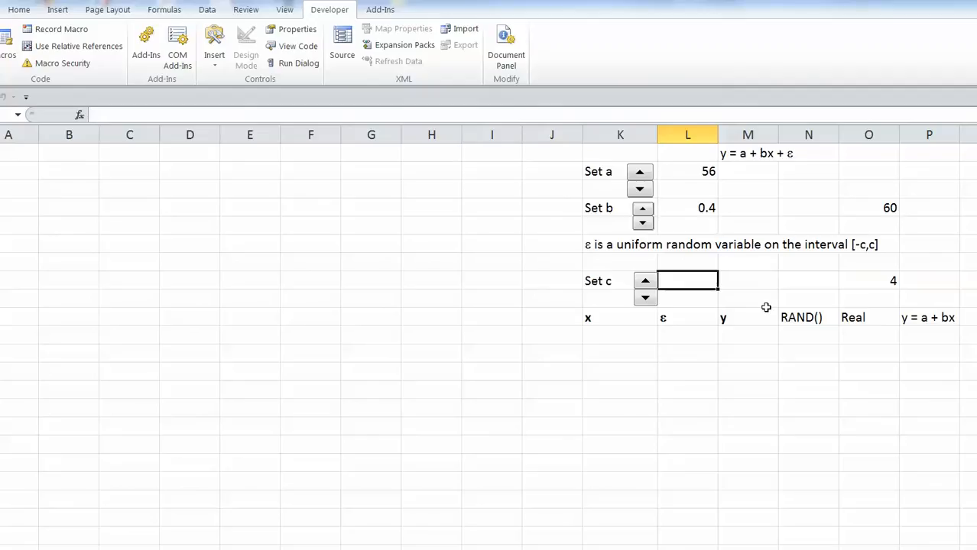
Enter the Set c formula in L8, mistyped as =5*O*8.
type("=")
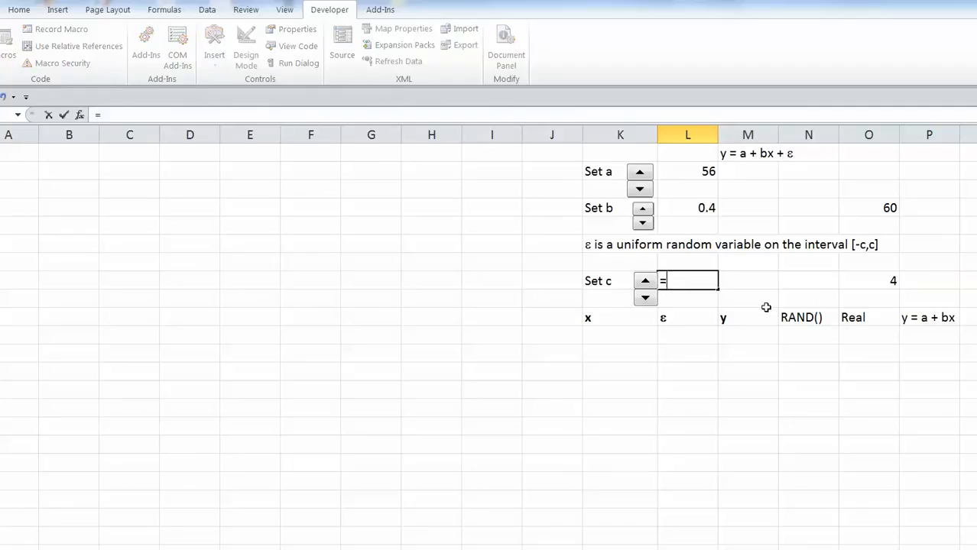
type("5*)")
key("BackSpace")
type("O")
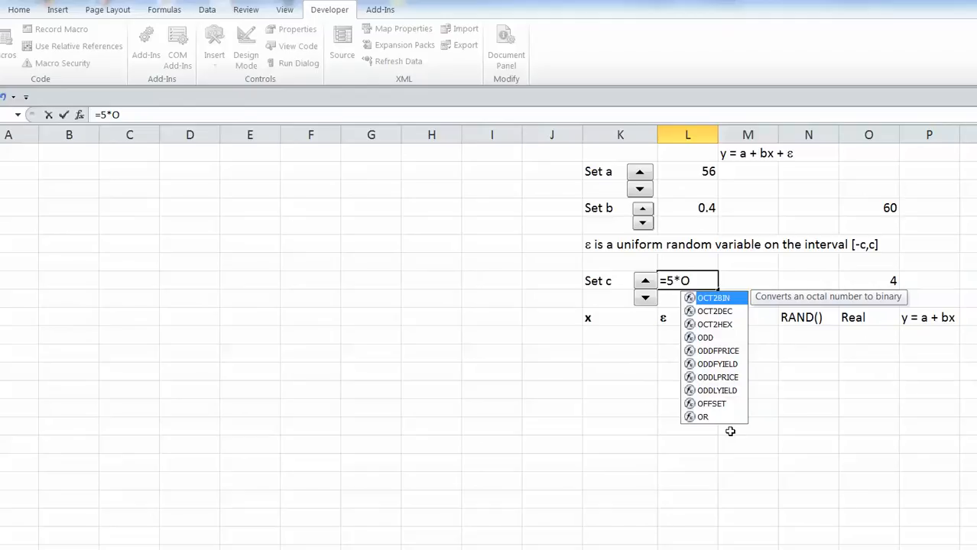
type("*")
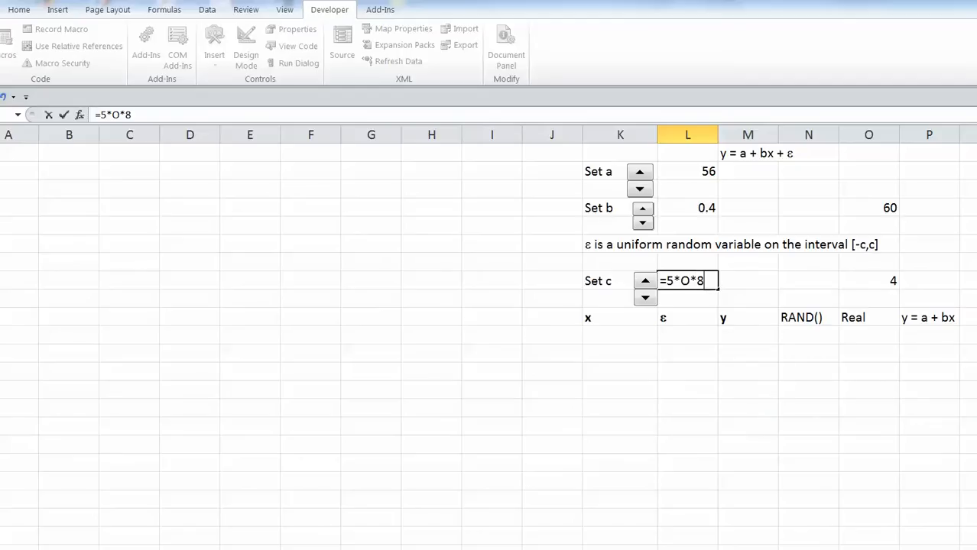
key("Return")
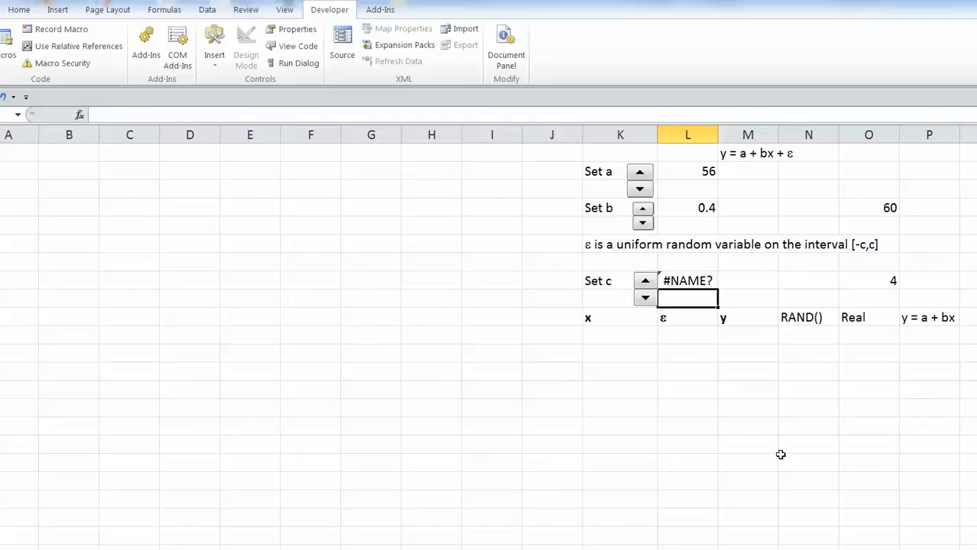
Correct the L8 formula to =5*O8 so it shows 20.
left_click(688, 264)
left_click(687, 280)
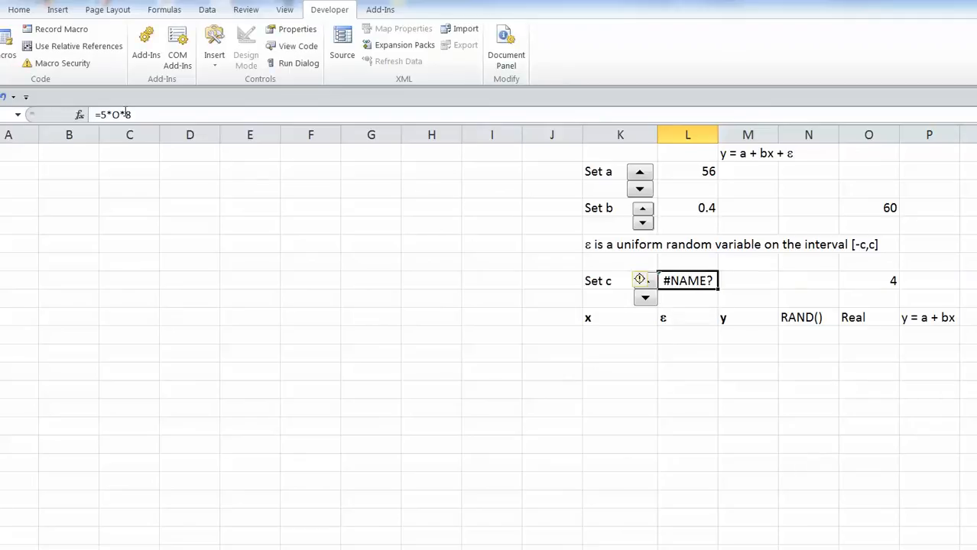
left_click(122, 114)
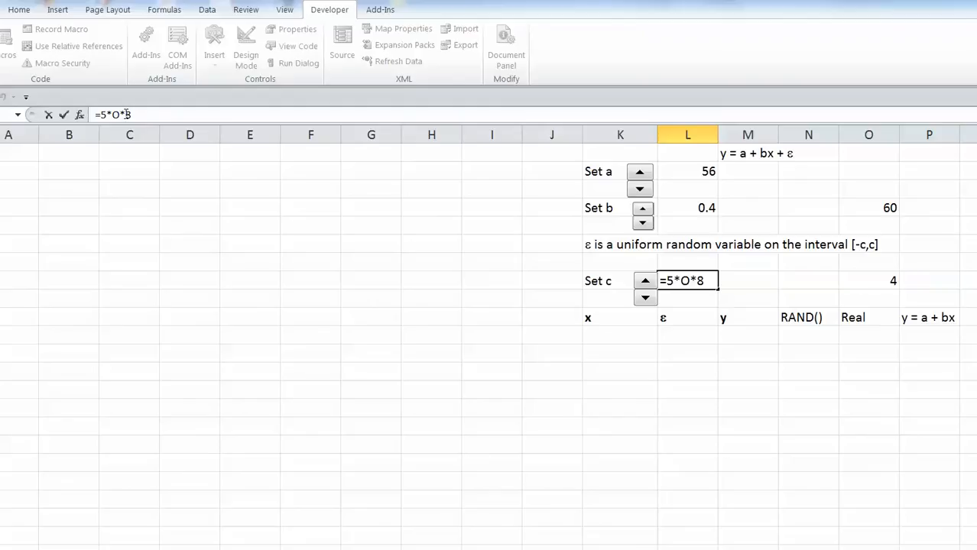
key("Delete")
key("Return")
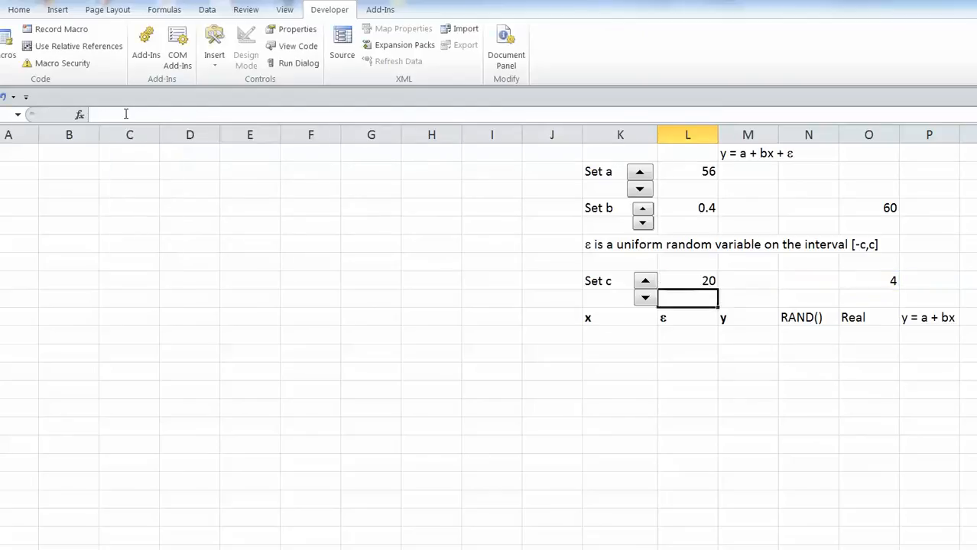
Step the Set c spin button up and down, leaving c at 30 with O8 at 6.
left_click(646, 286)
left_click(646, 286)
left_click(646, 286)
left_click(646, 286)
left_click(646, 286)
left_click(646, 286)
left_click(646, 287)
left_click(646, 297)
left_click(646, 297)
left_click(646, 297)
left_click(646, 297)
left_click(646, 297)
left_click(646, 296)
left_click(646, 296)
left_click(646, 284)
left_click(646, 284)
left_click(648, 410)
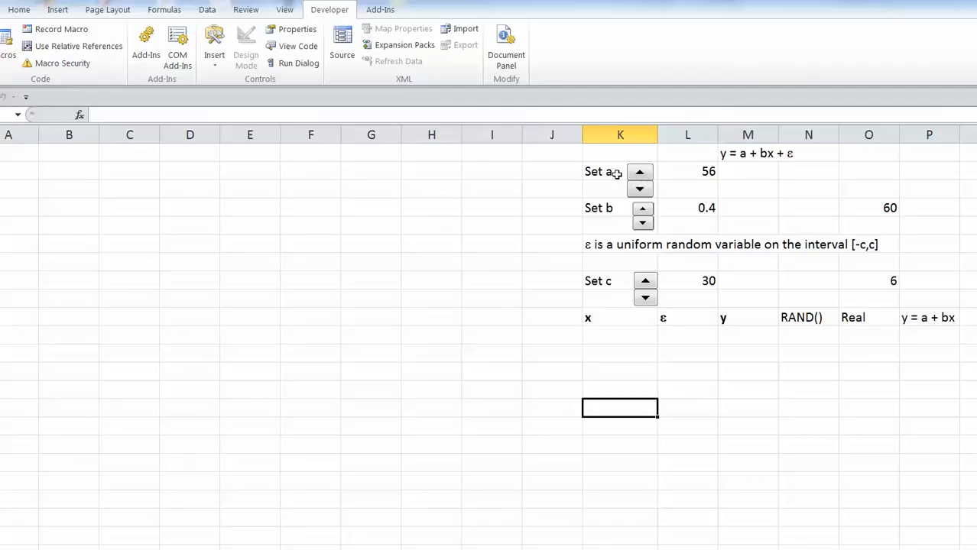
Enter 0 in K11 and =K11+1 in K12 to begin the x column.
left_click(633, 332)
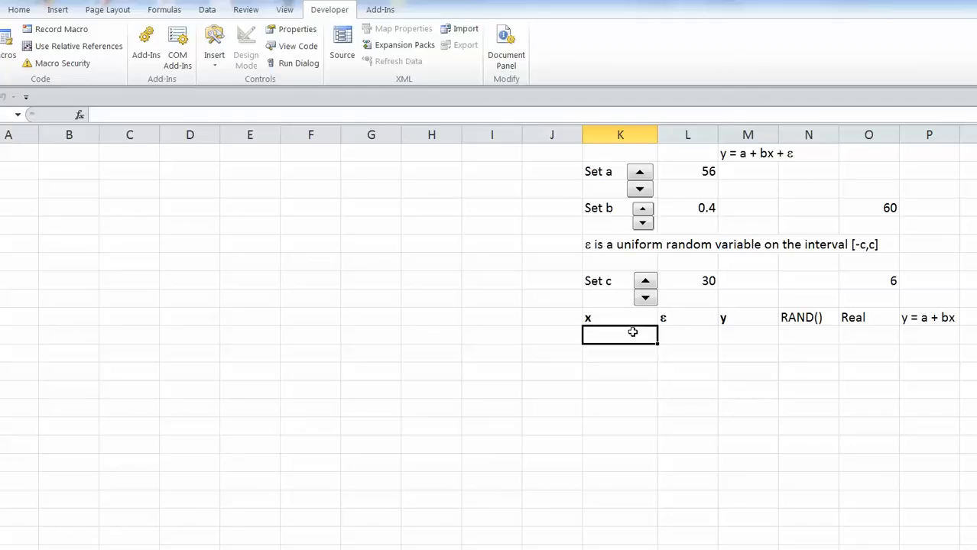
type("0")
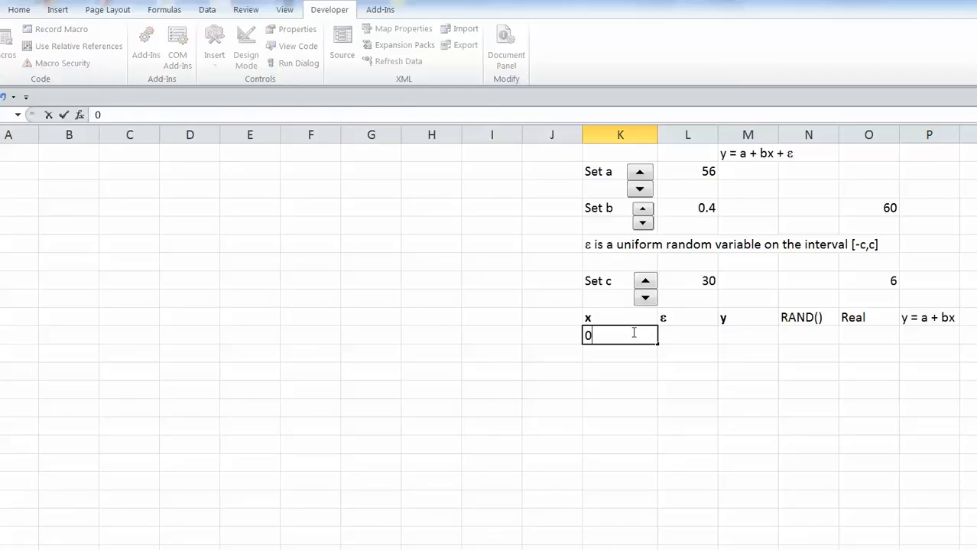
key("Return")
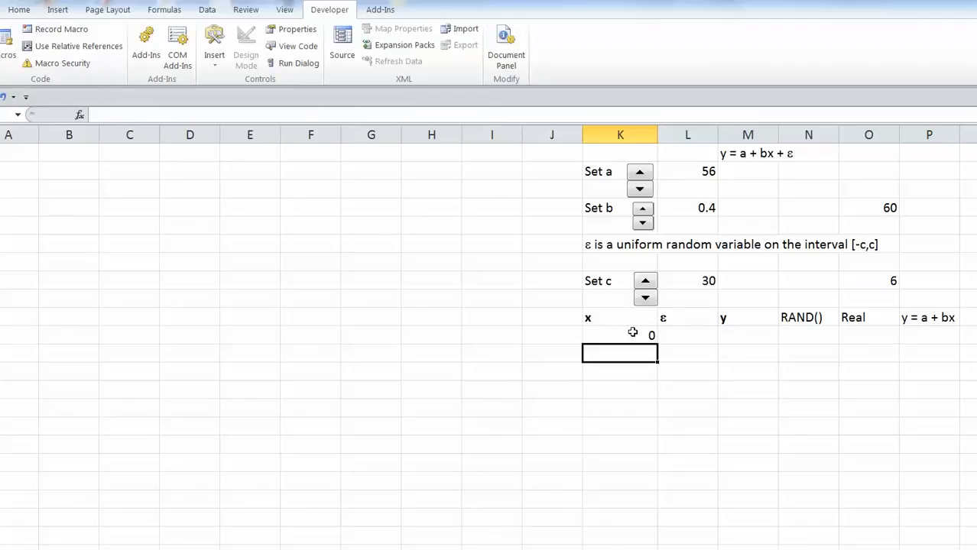
type("=")
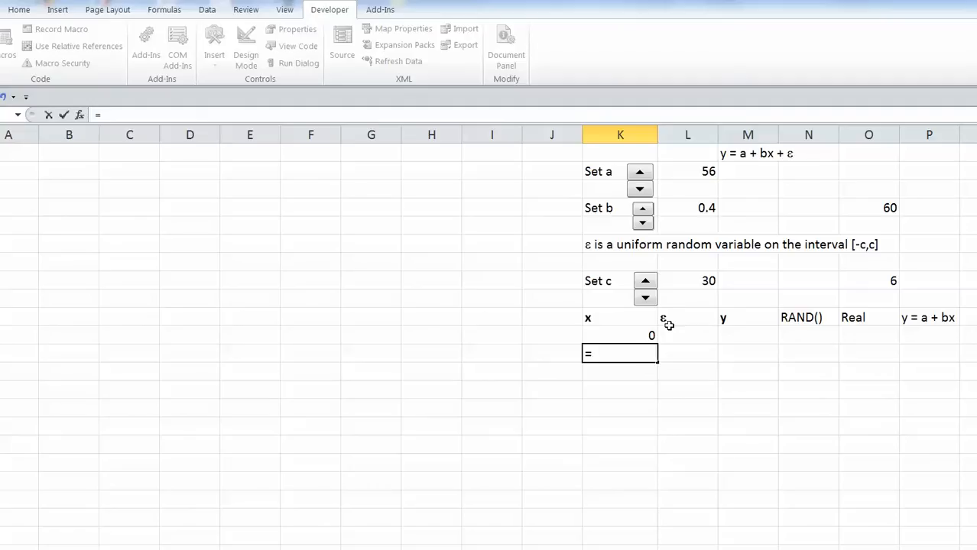
type("K")
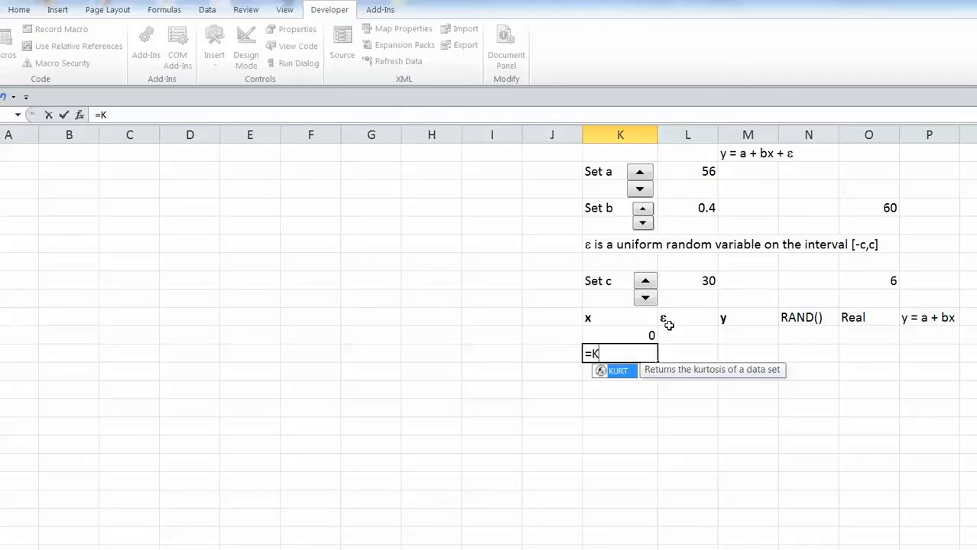
type("11")
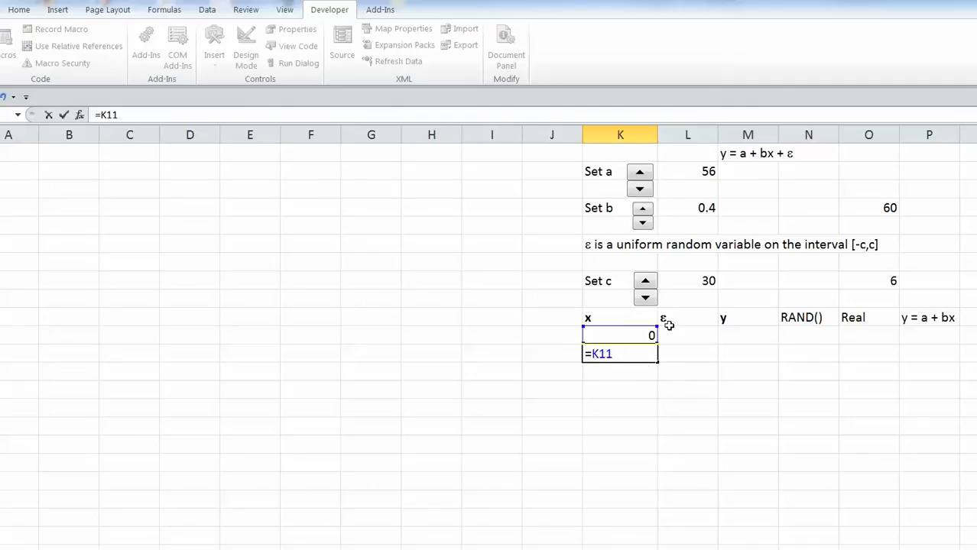
type("+1")
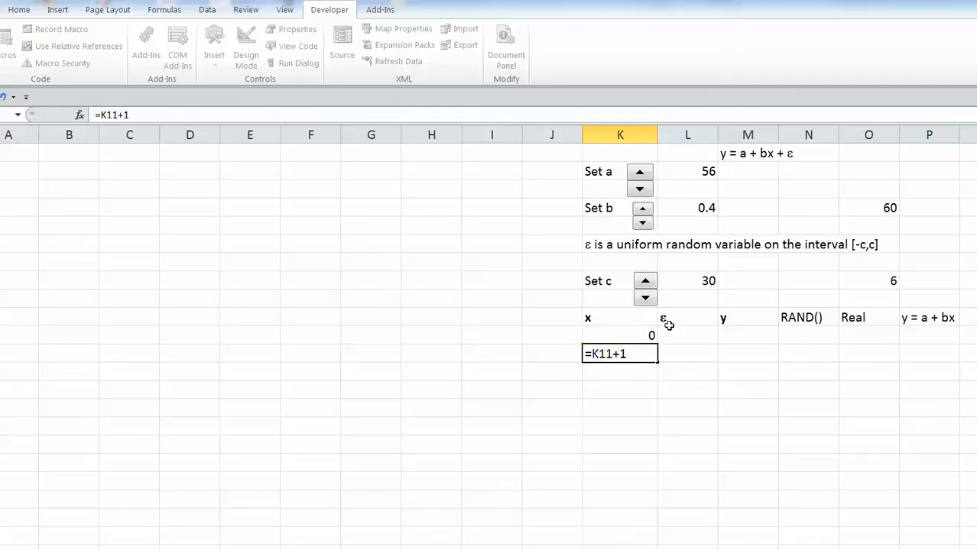
key("Return")
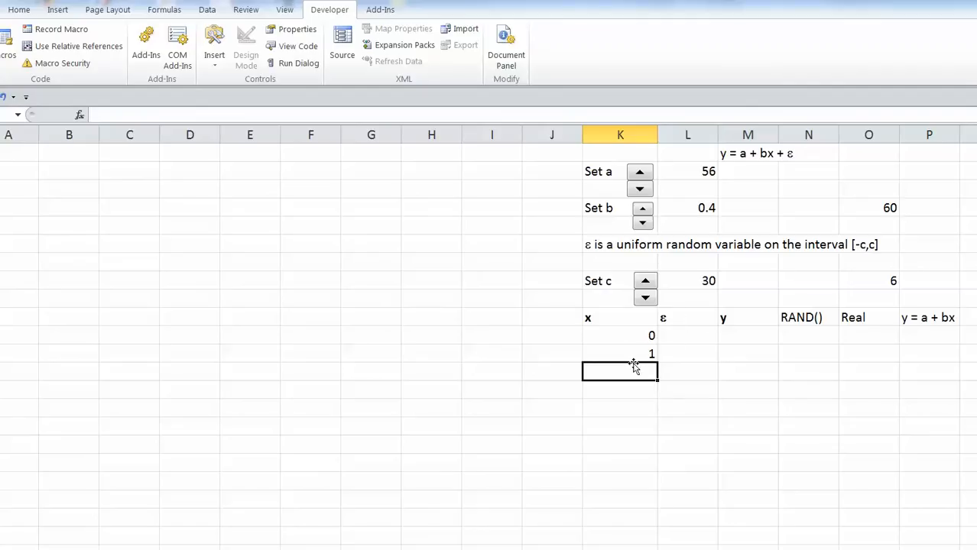
Enter =RAND() in the RAND() cell of the x = 0 row.
left_click(806, 334)
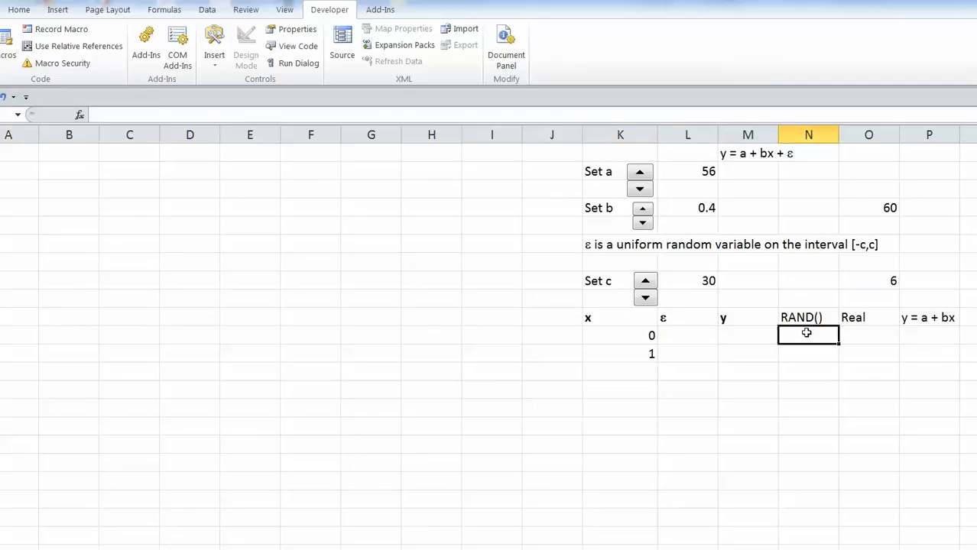
type("=")
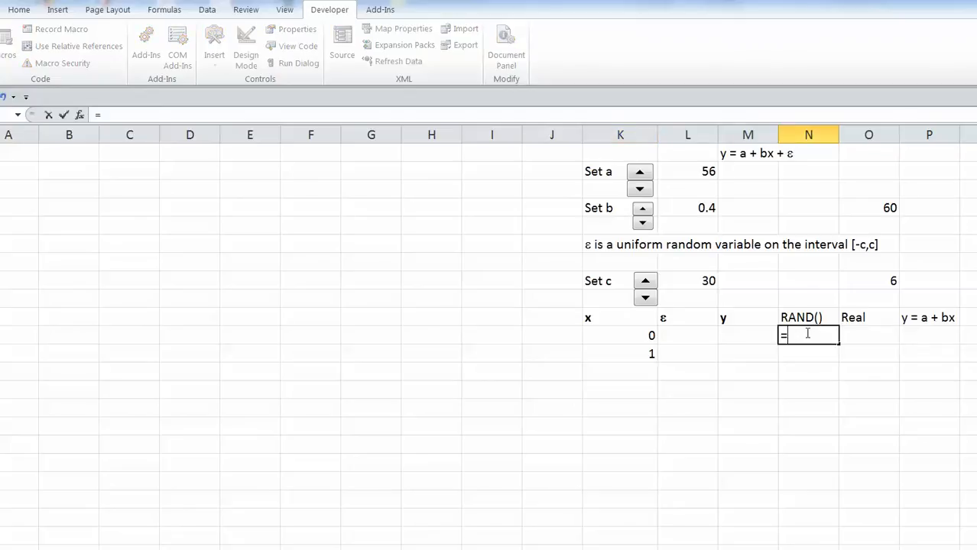
type("RAND()")
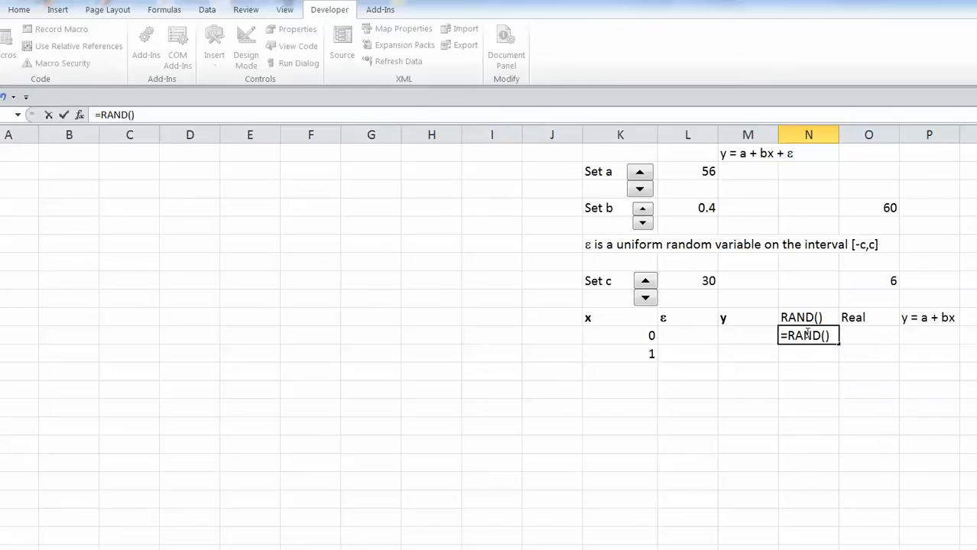
key("Return")
Copy the =RAND() formula into the RAND() cell of the x = 1 row.
left_click(806, 333)
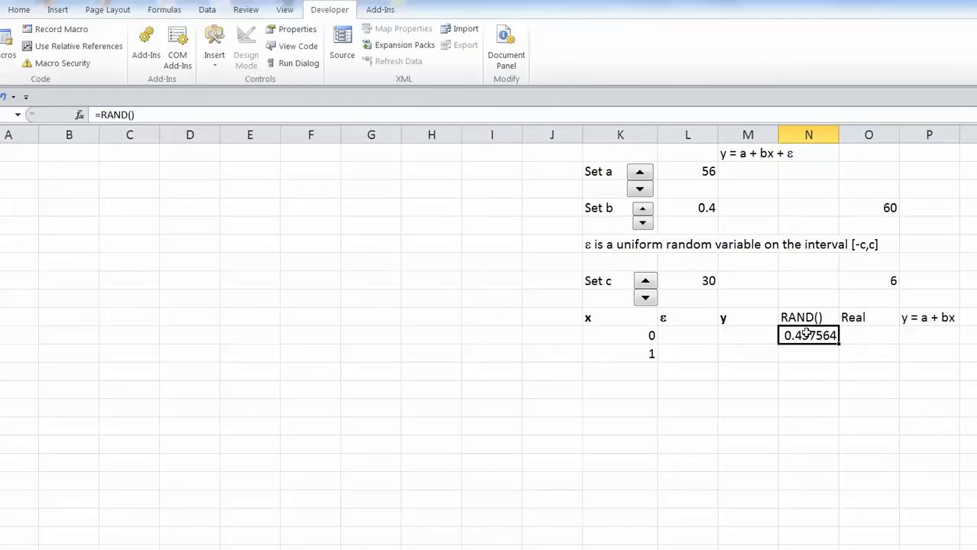
key("ctrl+c")
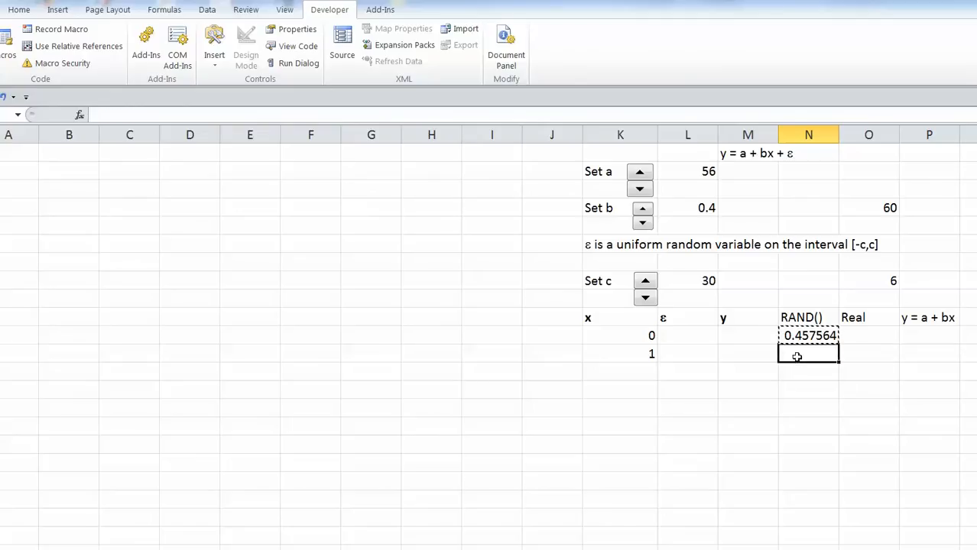
key("ctrl+v")
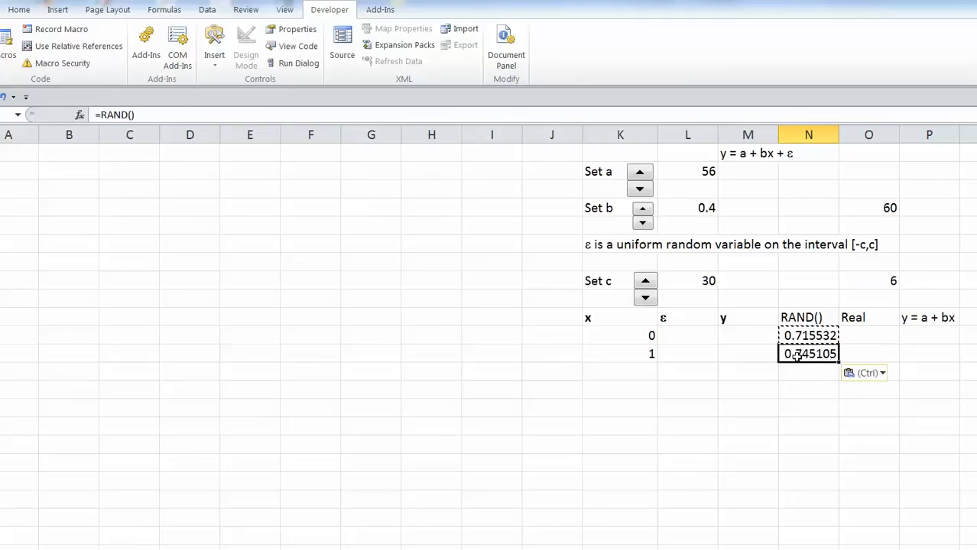
left_click(765, 389)
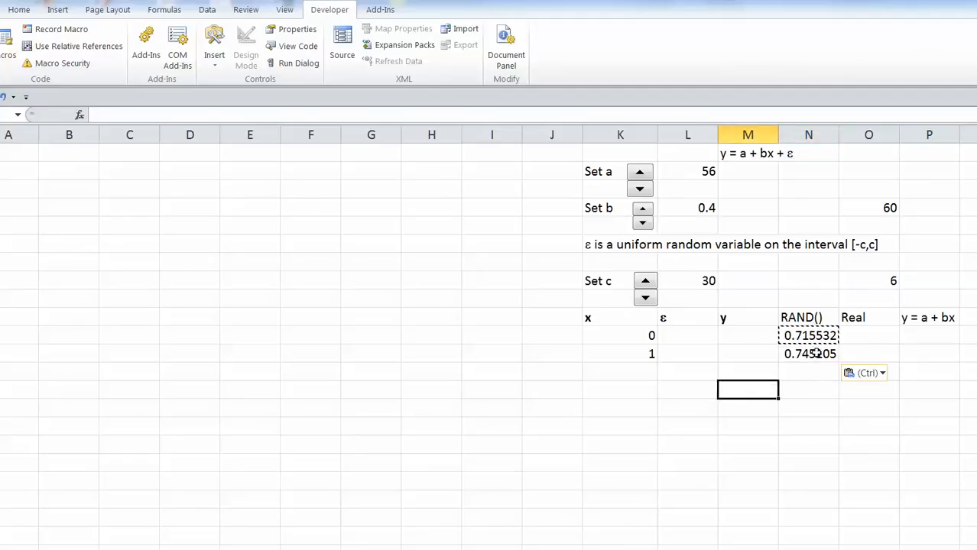
left_click(797, 390)
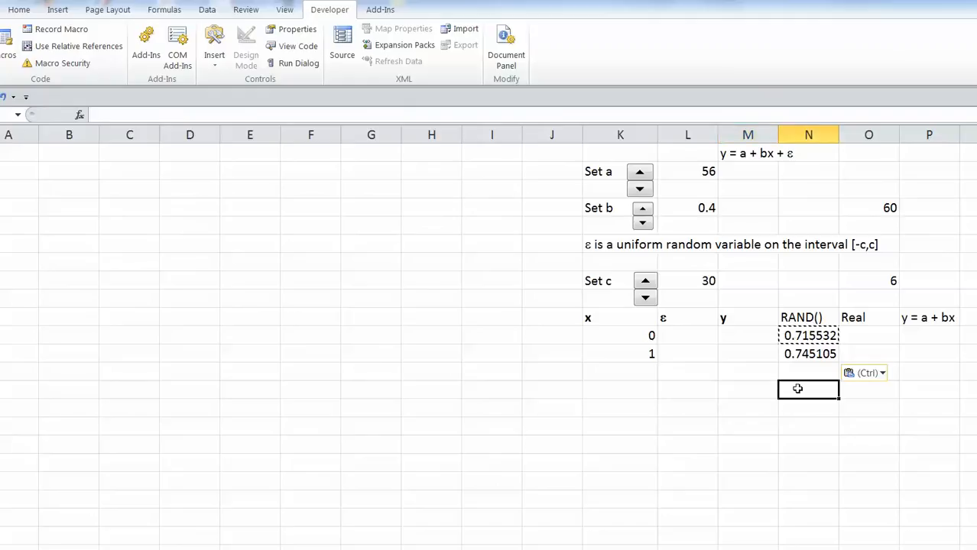
double_click(798, 389)
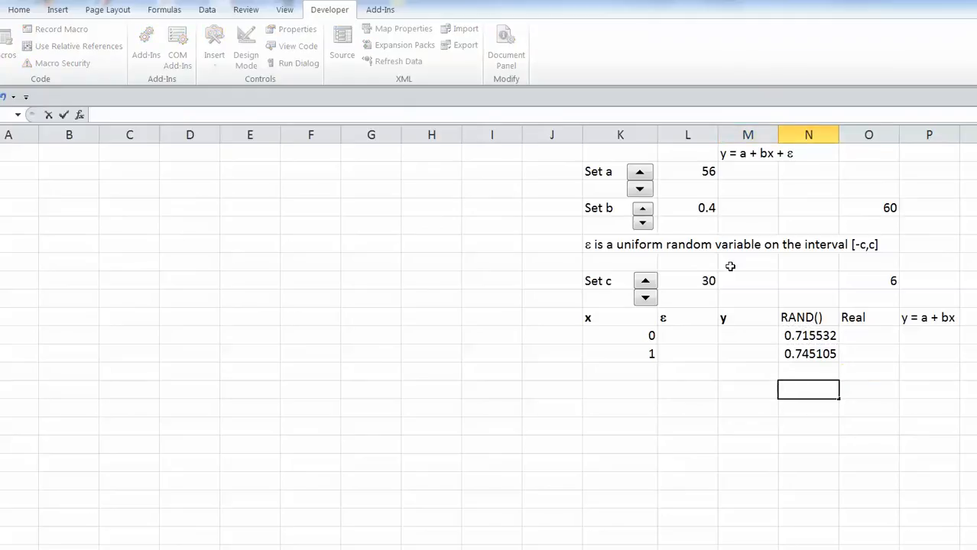
Use the spin buttons to set a to 58, b to 0.48 and c to 40.
left_click(640, 173)
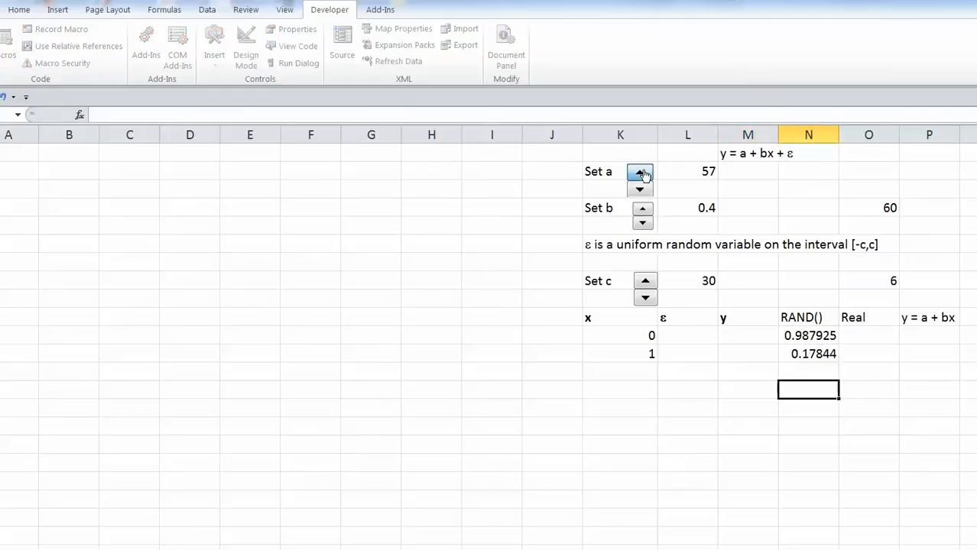
left_click(641, 172)
left_click(641, 173)
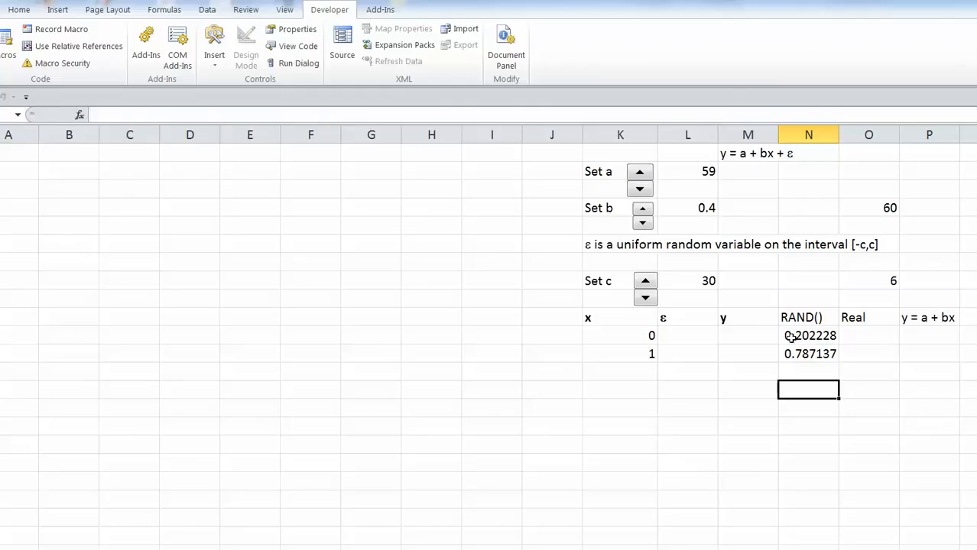
left_click(639, 190)
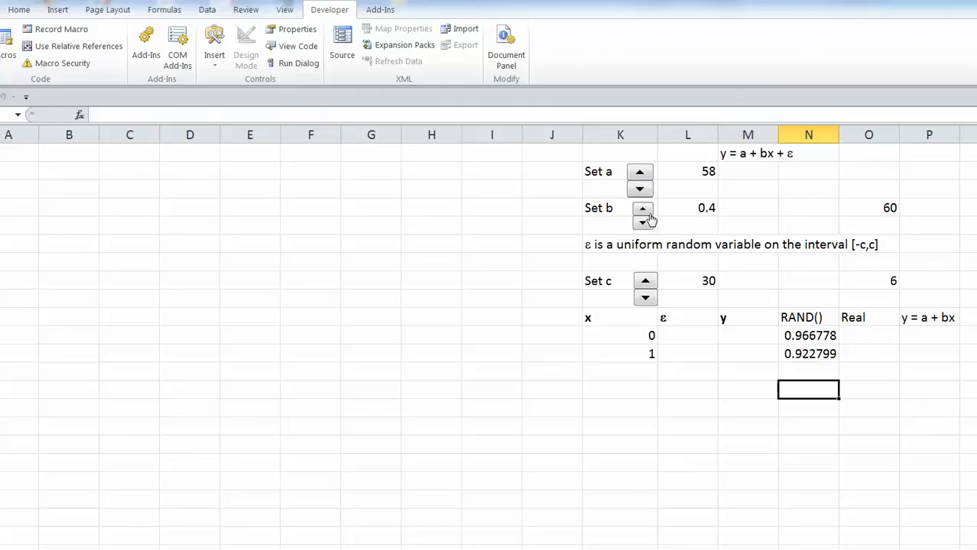
left_click(643, 212)
left_click(642, 212)
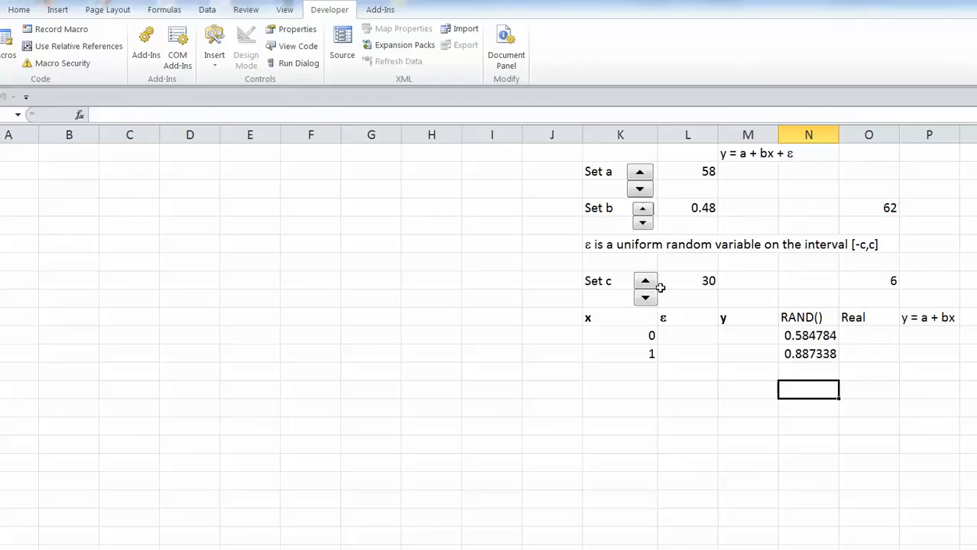
left_click(643, 232)
left_click(646, 283)
left_click(646, 283)
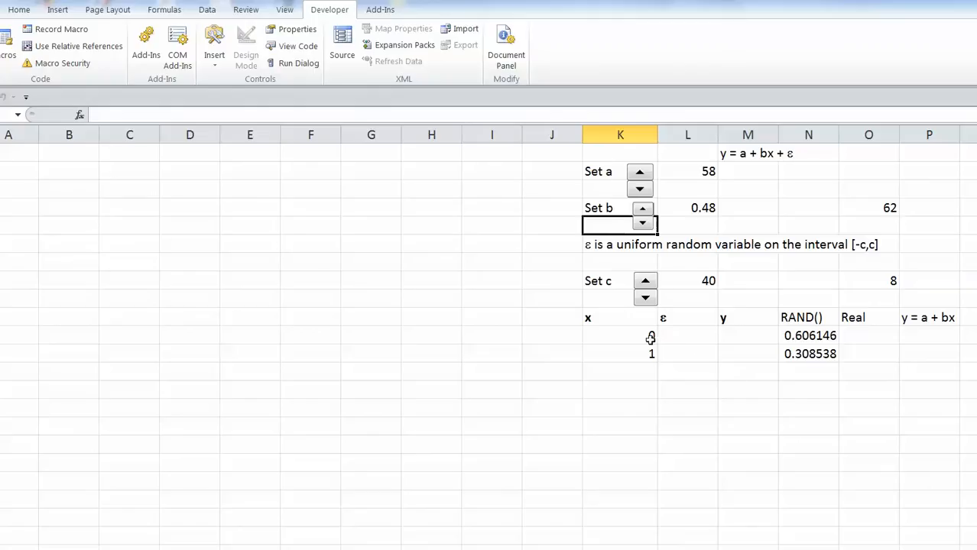
Copy the x = 1 row's formulas (K12:N12) down through the x = 100 row.
left_click(639, 355)
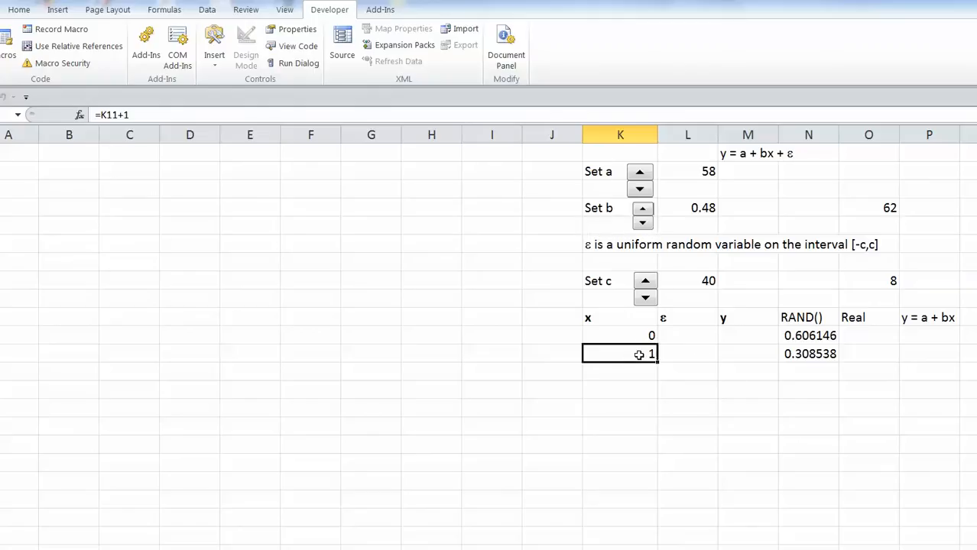
left_click_drag(639, 355, 805, 355)
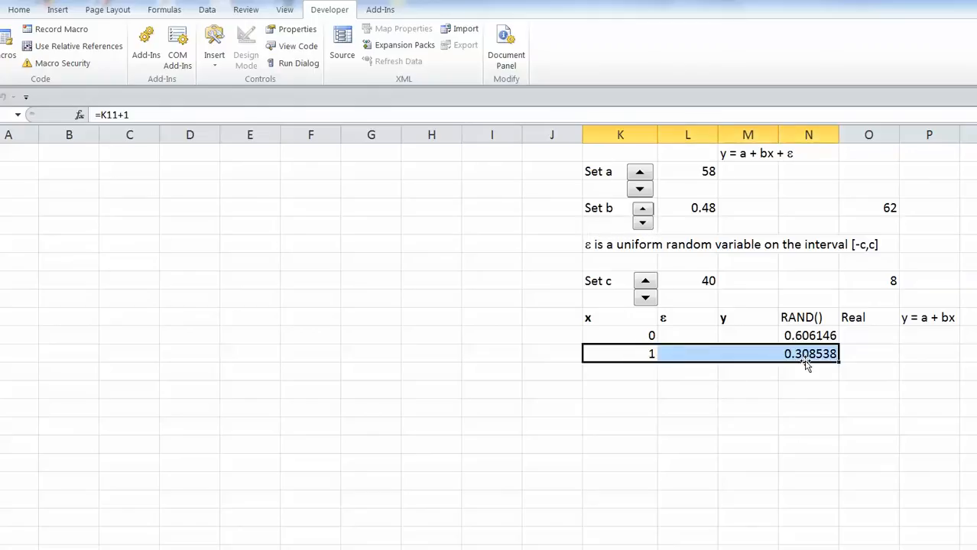
key("ctrl+c")
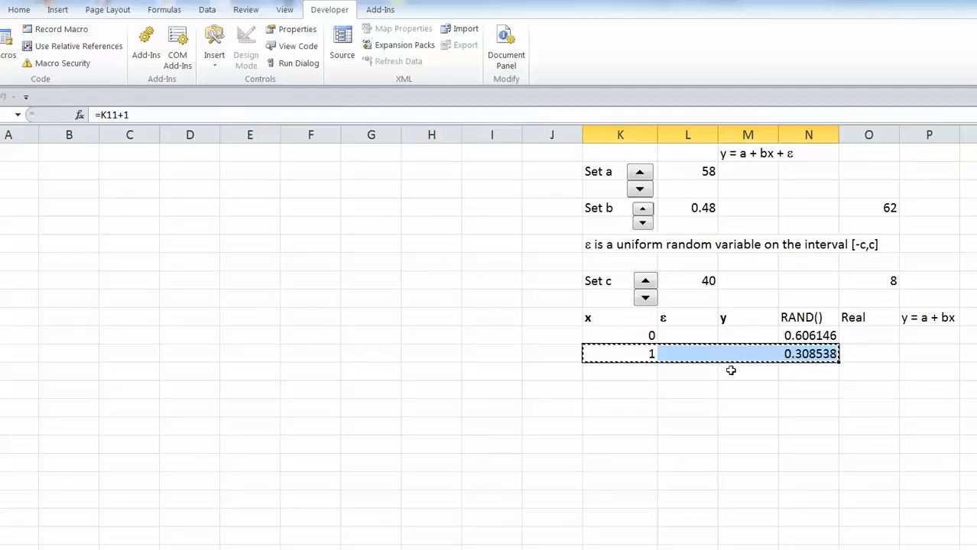
left_click(633, 373)
left_click_drag(674, 381, 799, 548)
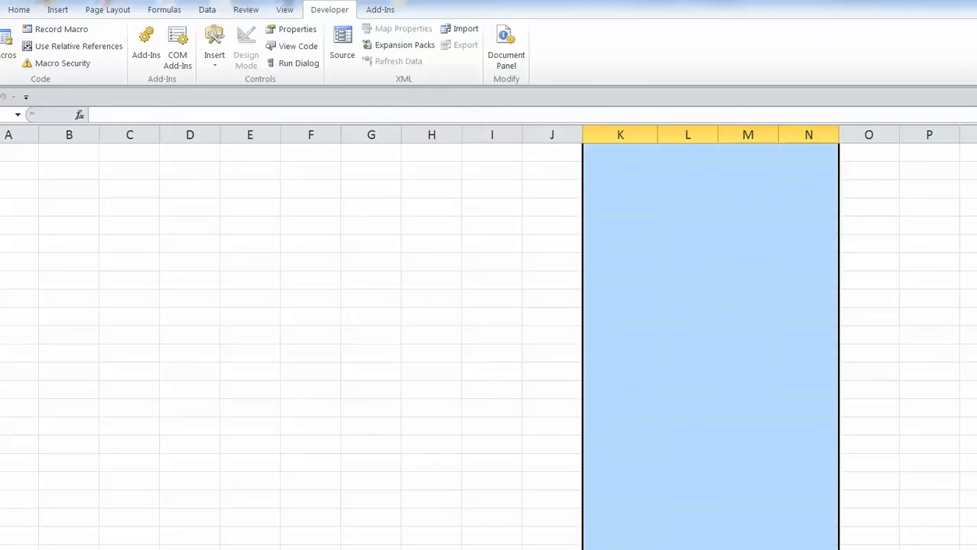
left_click_drag(798, 549, 830, 411)
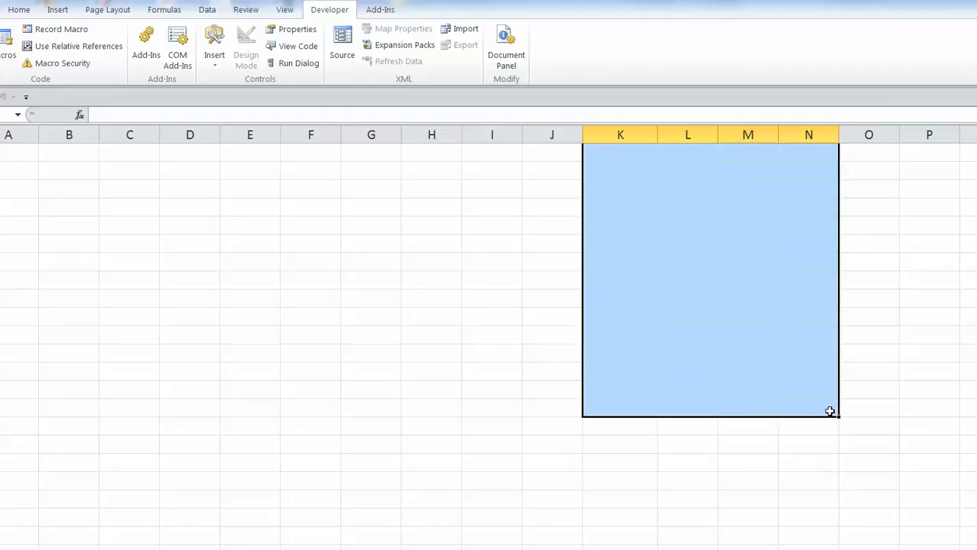
key("ctrl+v")
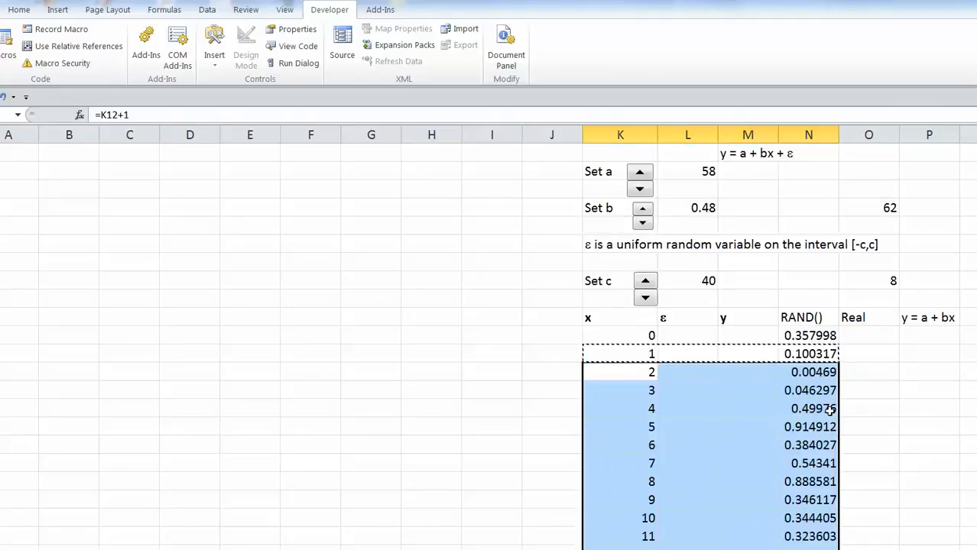
scroll(711, 344, "down", 20)
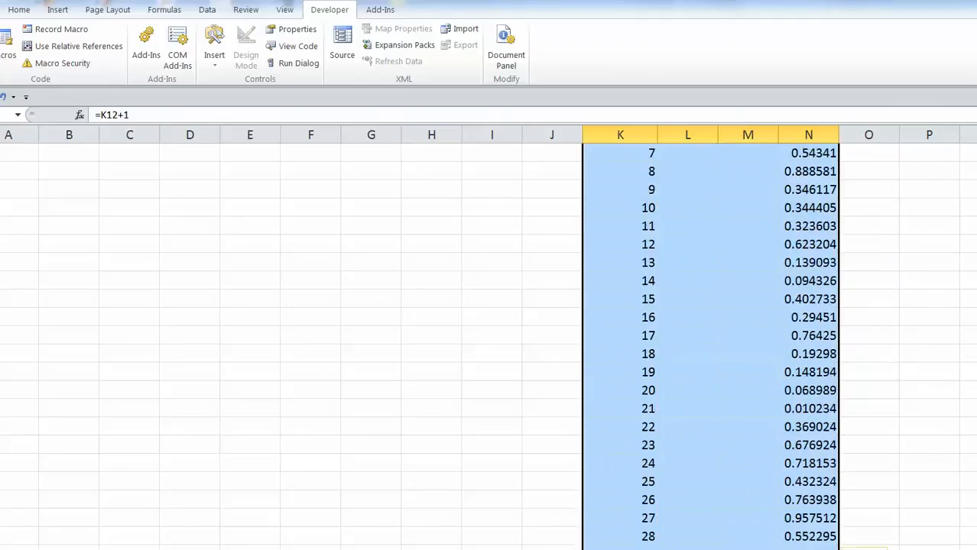
scroll(711, 344, "down", 4)
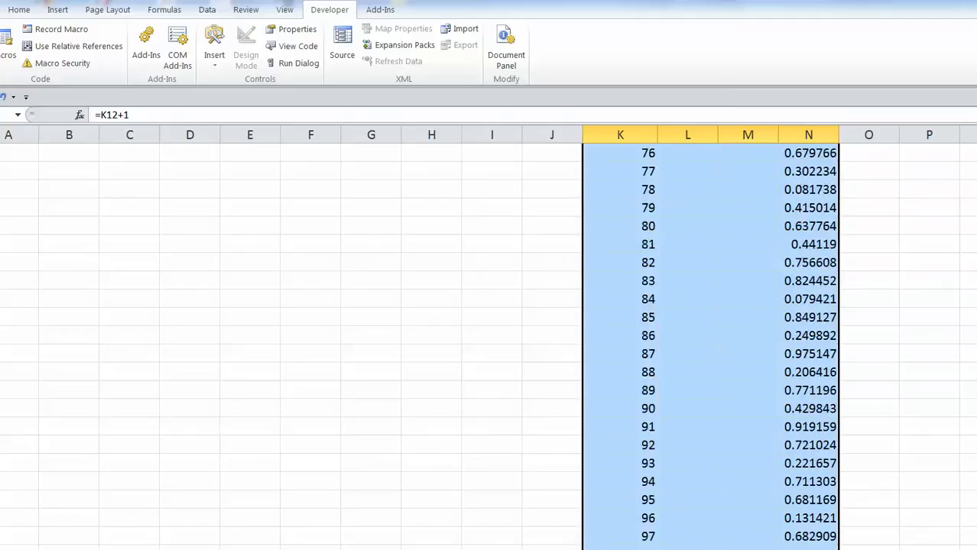
left_click(971, 344)
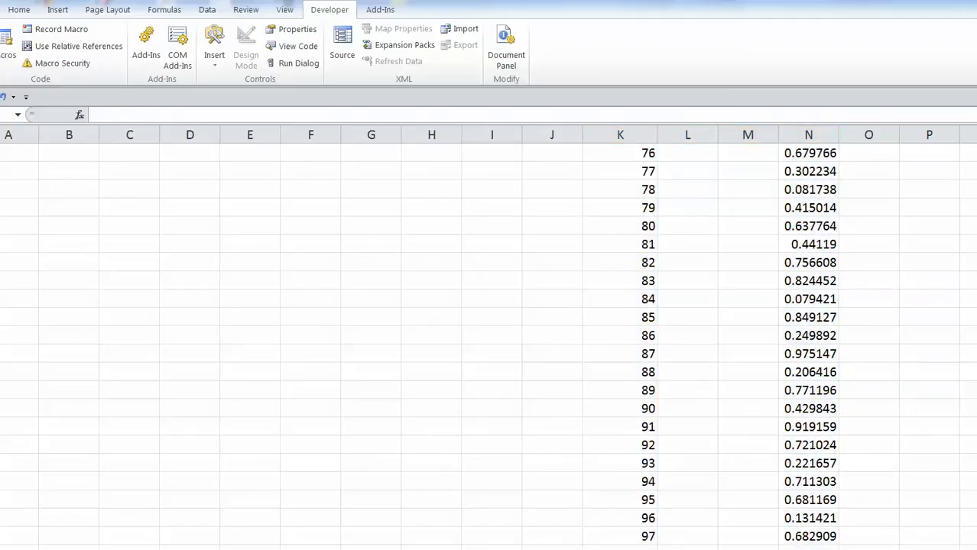
scroll(711, 344, "down", 2)
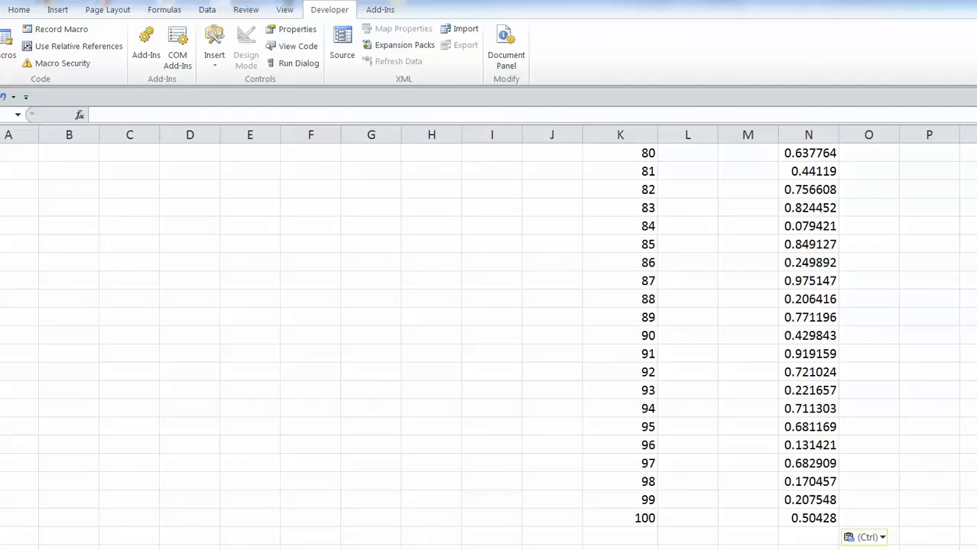
scroll(489, 344, "up", 20)
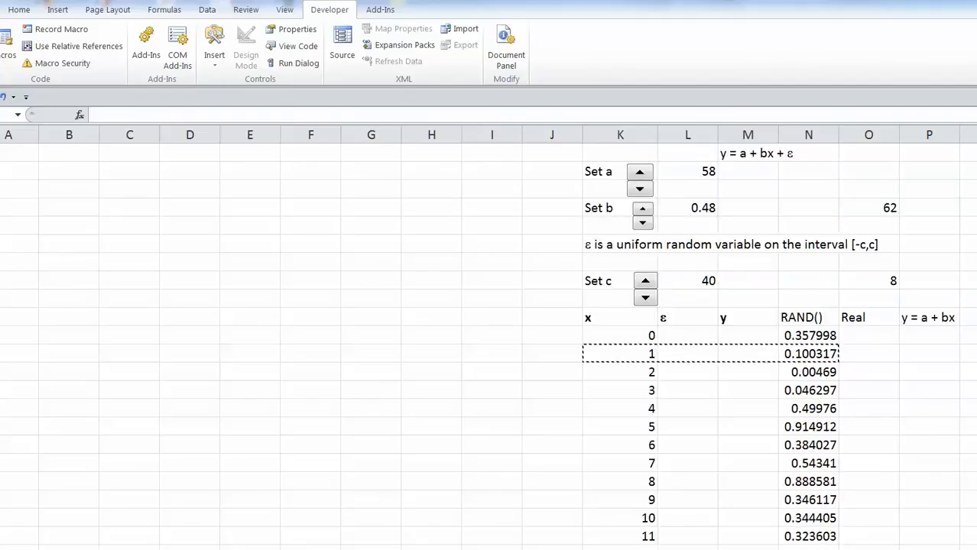
Paste the RAND() column into the Real column as fixed values via Paste Special.
left_click_drag(810, 336, 804, 152)
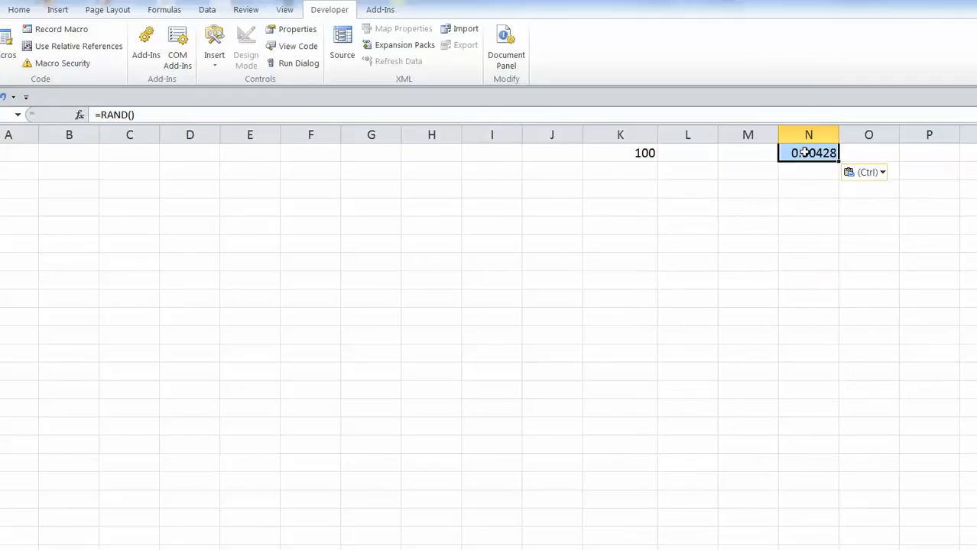
key("ctrl+c")
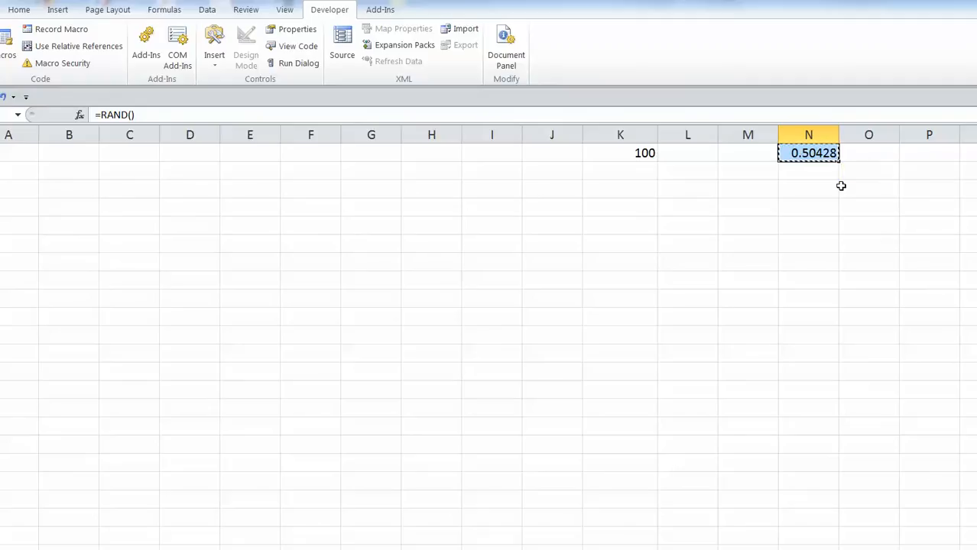
scroll(490, 337, "up", 20)
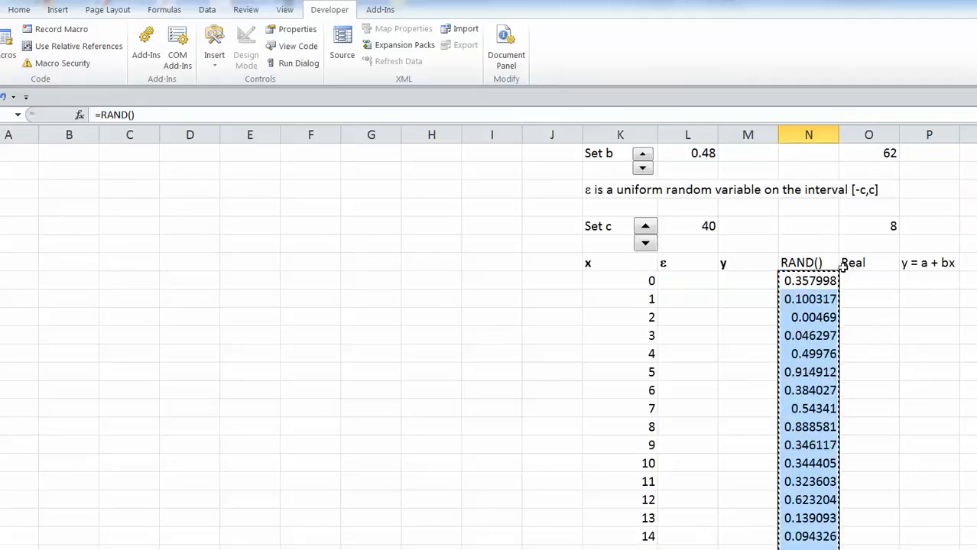
right_click(860, 283)
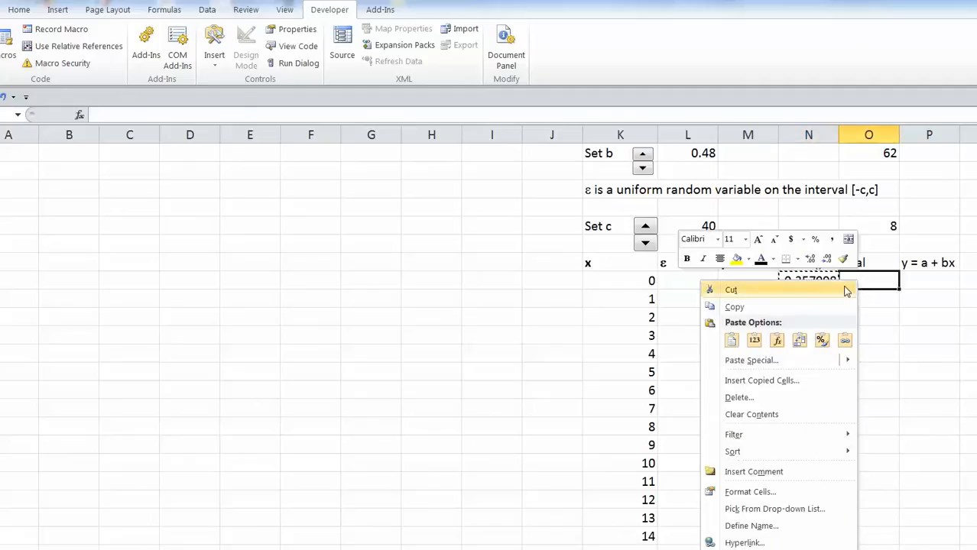
left_click(786, 361)
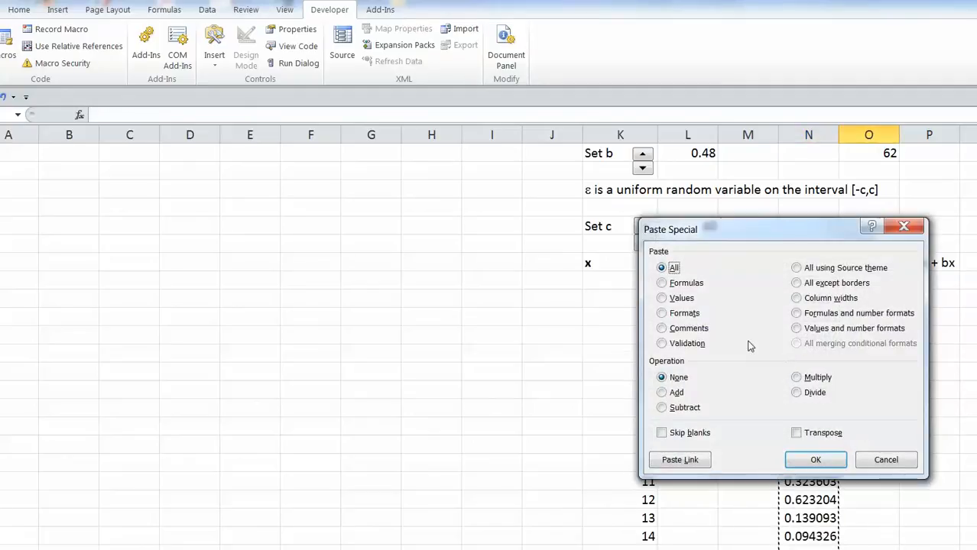
left_click(662, 298)
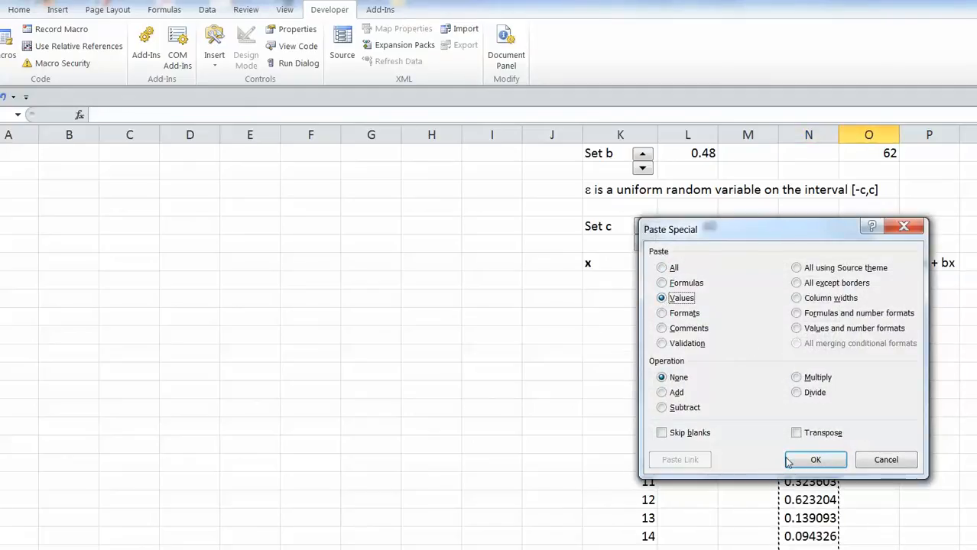
left_click(813, 459)
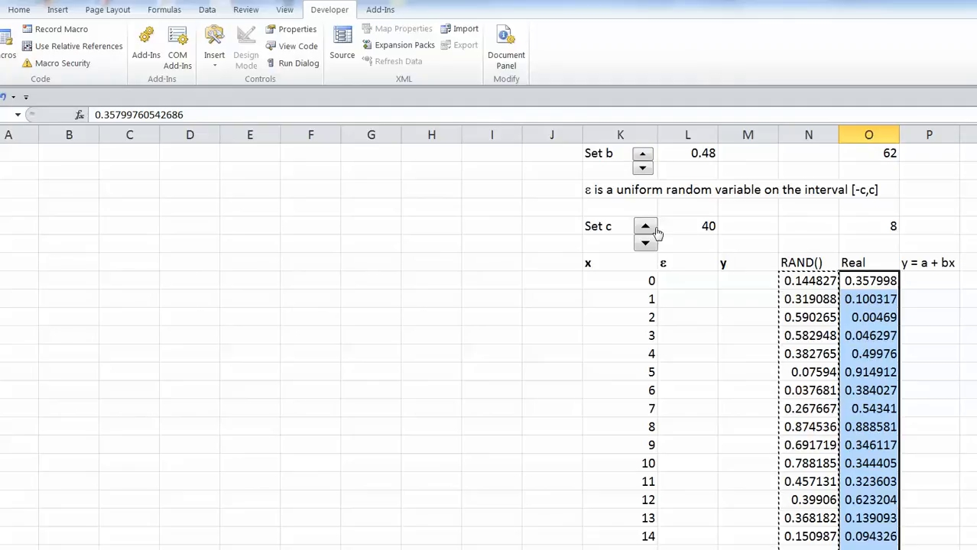
Raise the slope b to 0.64 with the Set b spin button.
left_click(643, 156)
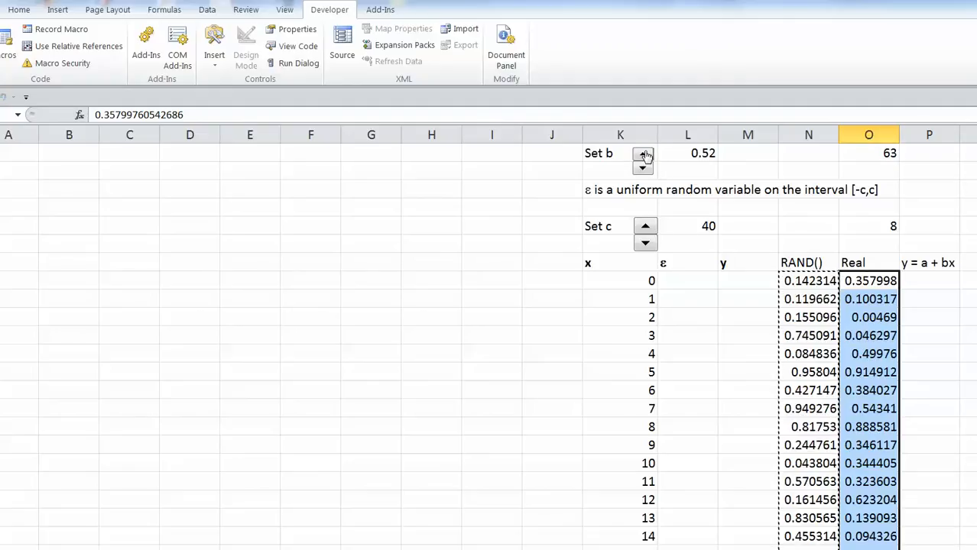
left_click(643, 156)
left_click(643, 156)
left_click(643, 156)
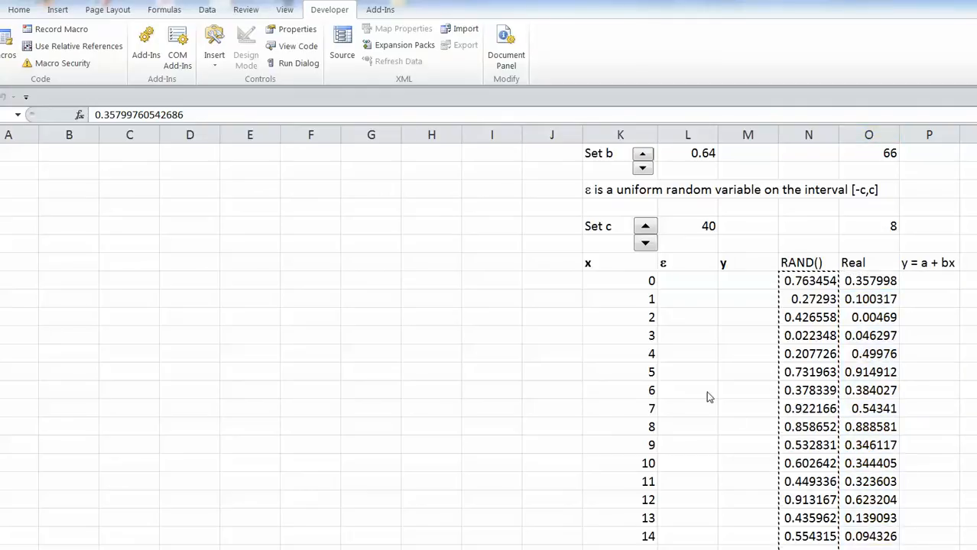
left_click(688, 281)
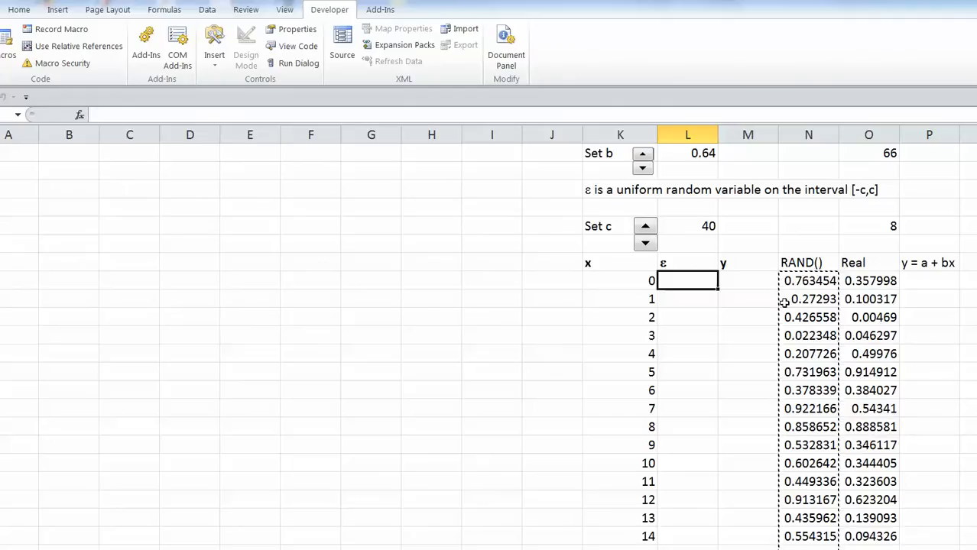
Enter =(O11-.5)*2*$L$8 in the ε cell for x = 0, giving -11.3602.
type("=")
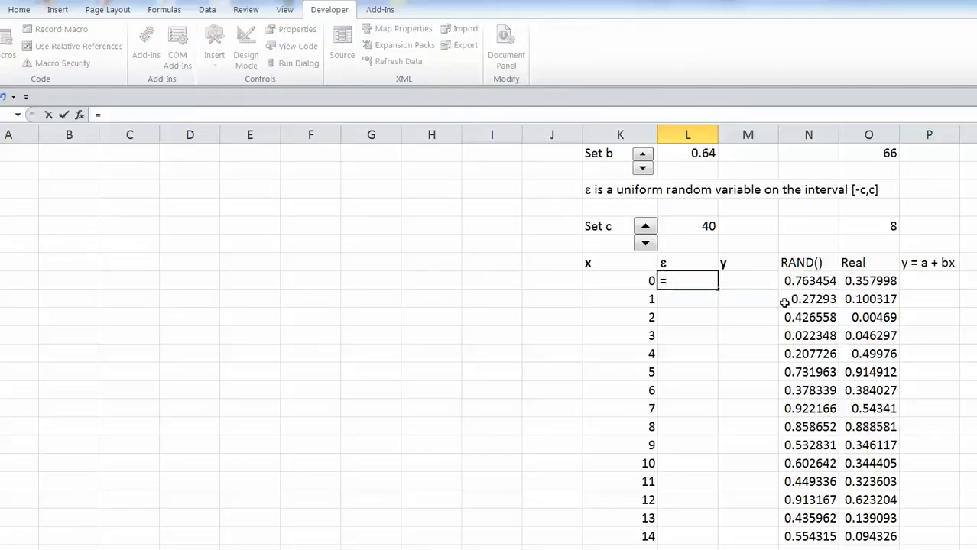
type("O11")
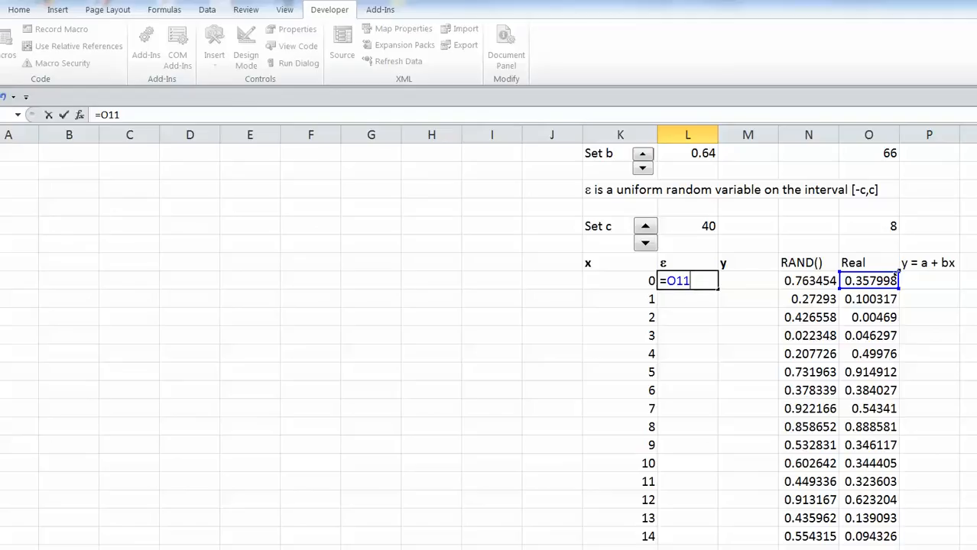
type("-.5")
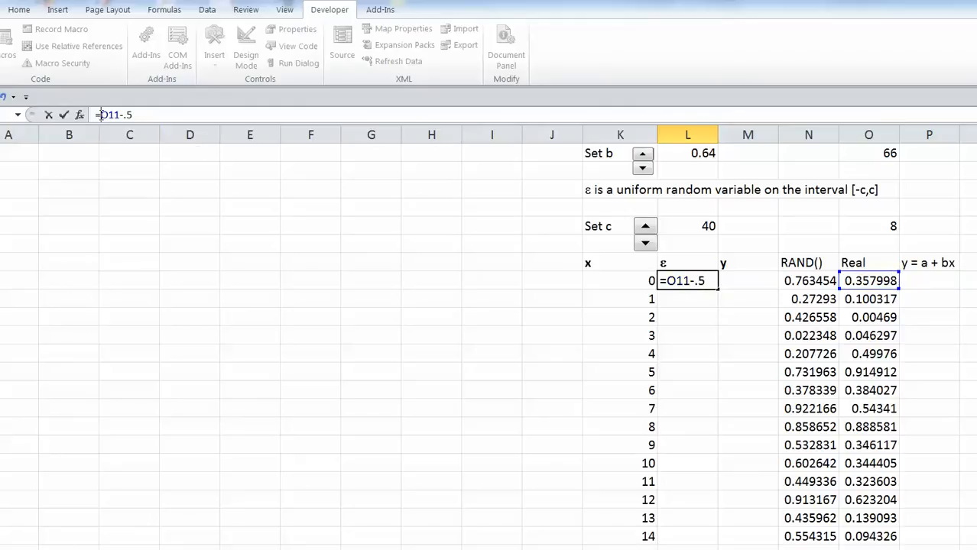
type("(")
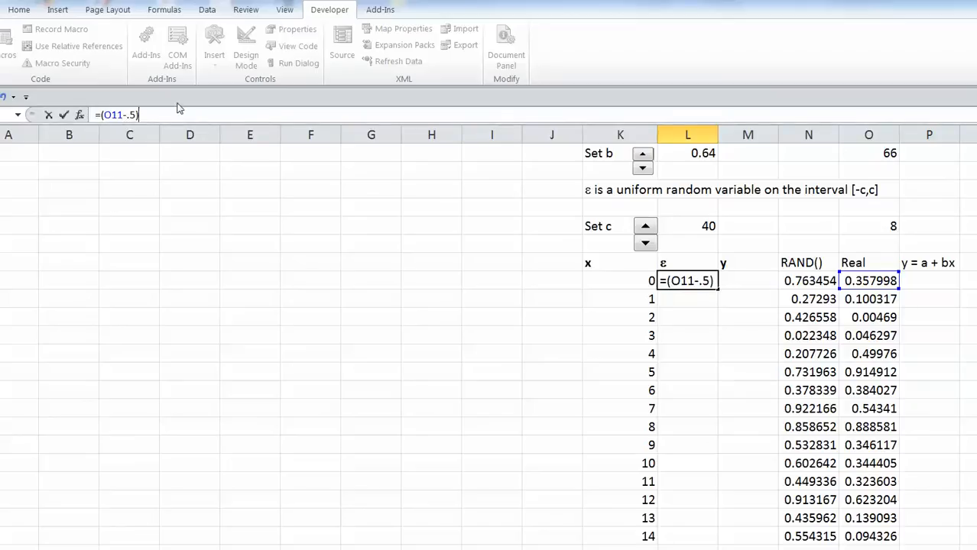
type("*2*")
type("$")
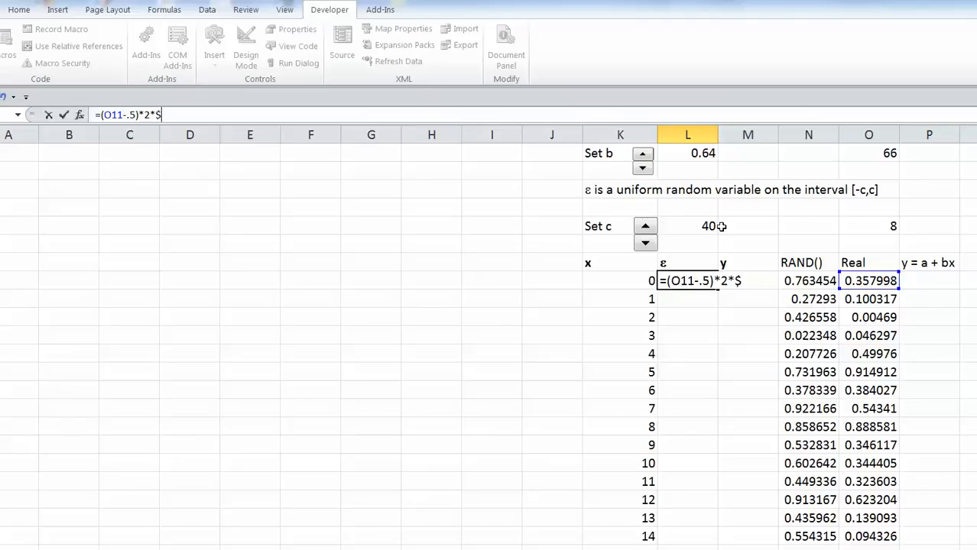
type("L$8")
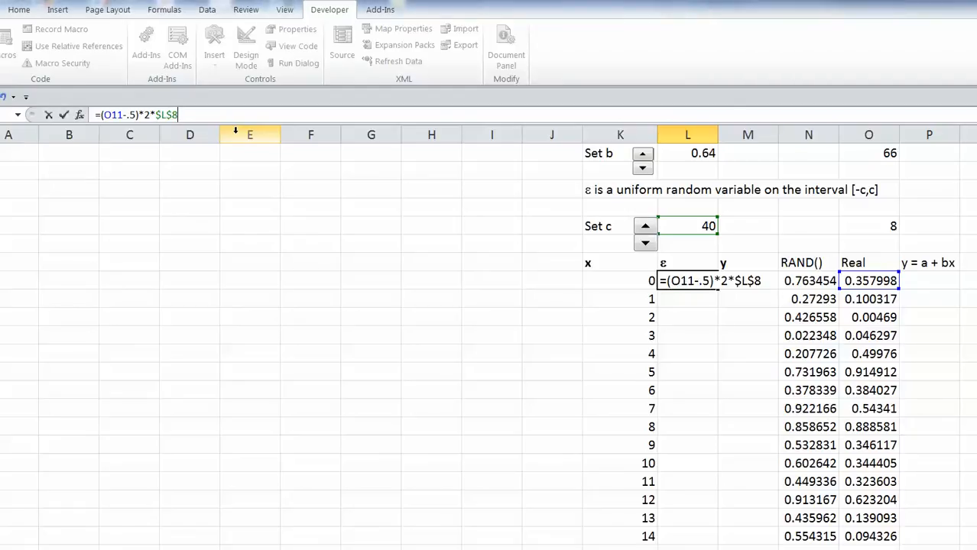
key("Return")
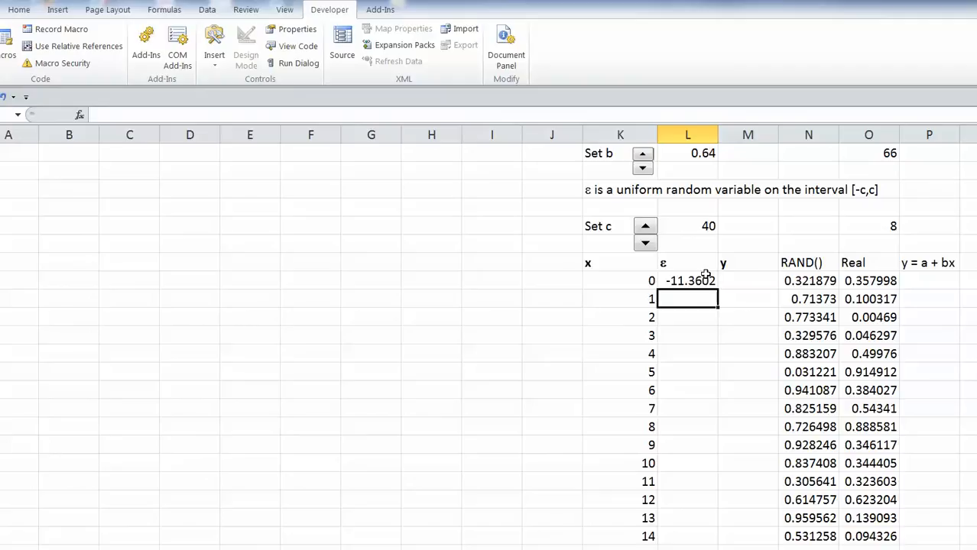
Lower c to 5, then raise it to 75, so the x = 0 ε shows -21.3004.
left_click(646, 244)
left_click(646, 245)
left_click(646, 244)
left_click(646, 244)
left_click(646, 244)
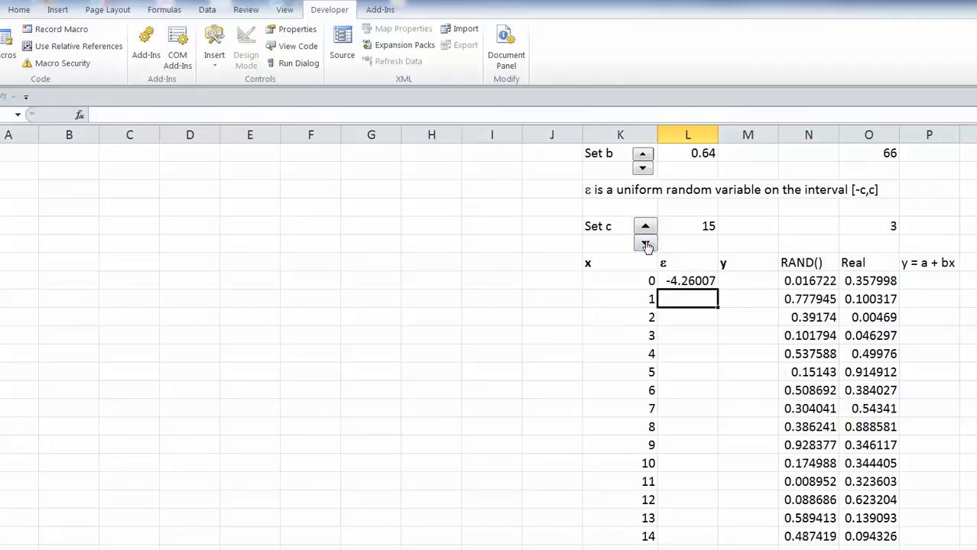
left_click(646, 244)
left_click(646, 245)
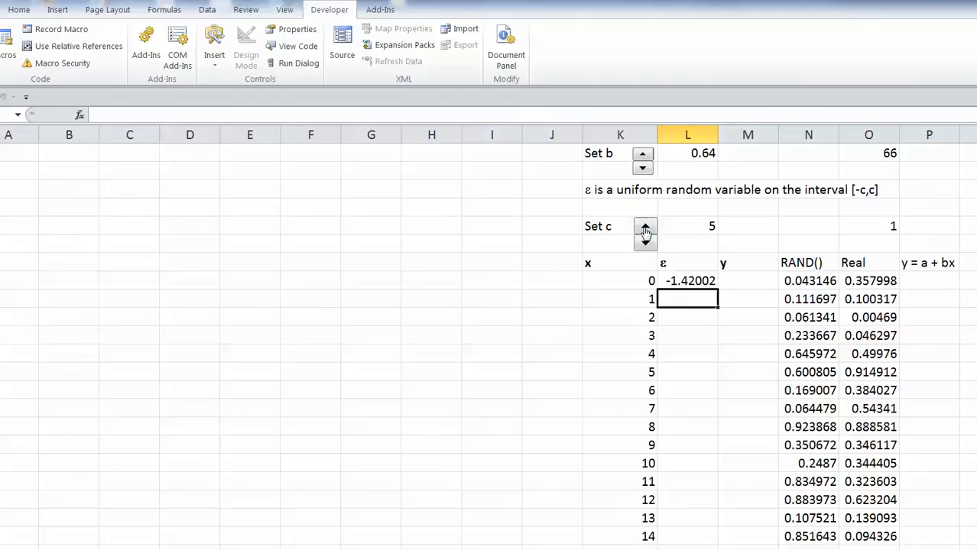
left_click(645, 228)
left_click(645, 228)
left_click(645, 227)
left_click(645, 228)
left_click(646, 227)
left_click(645, 228)
left_click(645, 228)
left_click(646, 227)
left_click(645, 227)
left_click(646, 227)
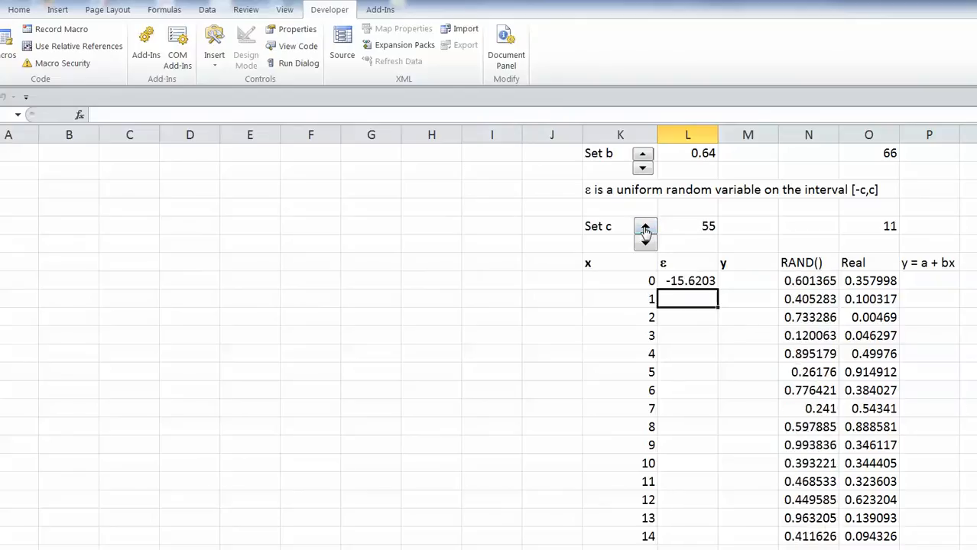
left_click(645, 228)
left_click(645, 228)
left_click(646, 228)
left_click(645, 228)
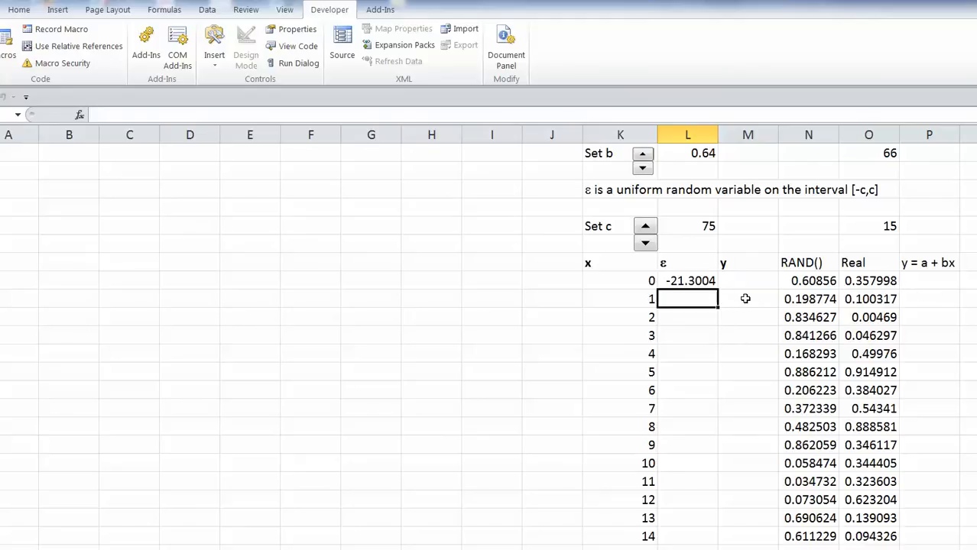
left_click(937, 224)
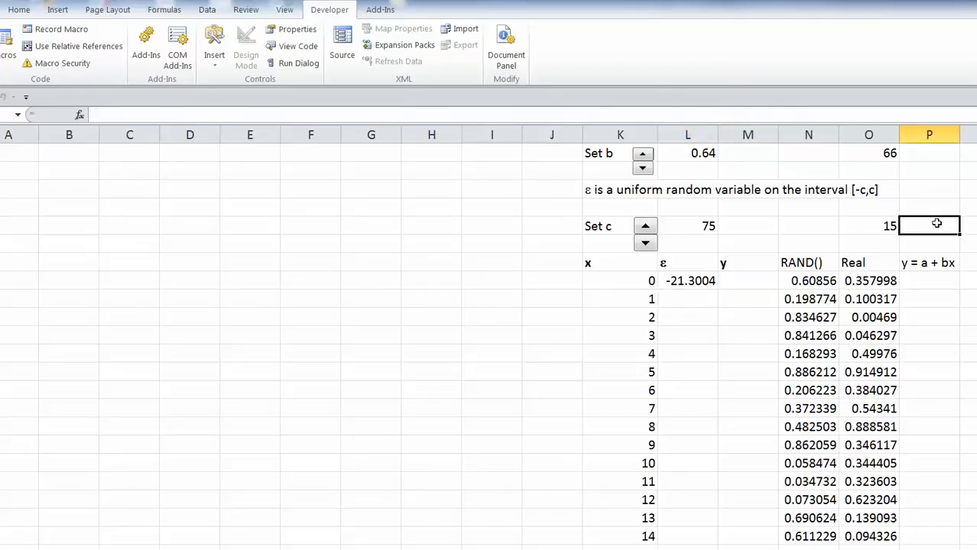
Enter =$L$2+$L$4*K11+L11 in the y cell for x = 0, showing 36.69964.
key("Up")
key("Up")
key("Up")
key("Up")
key("Up")
key("Up")
key("Up")
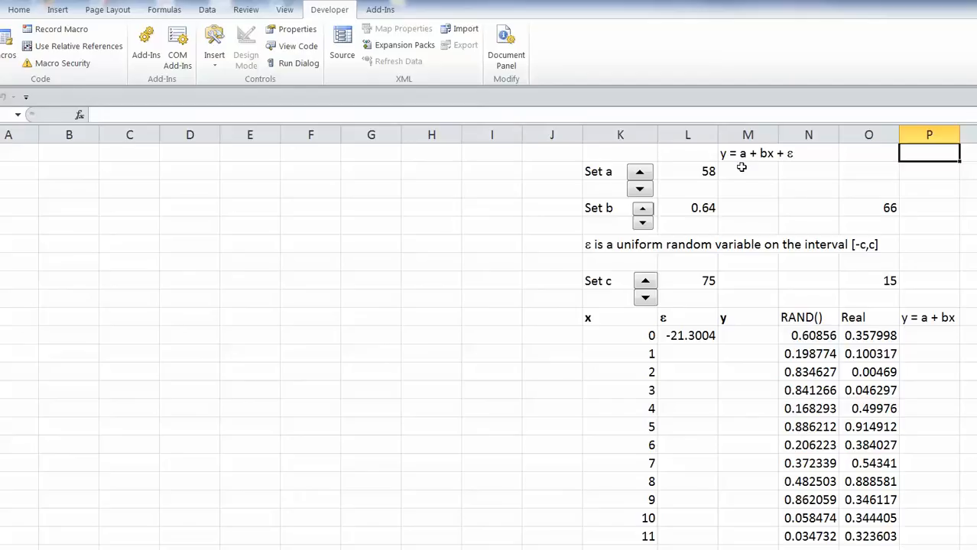
left_click(749, 331)
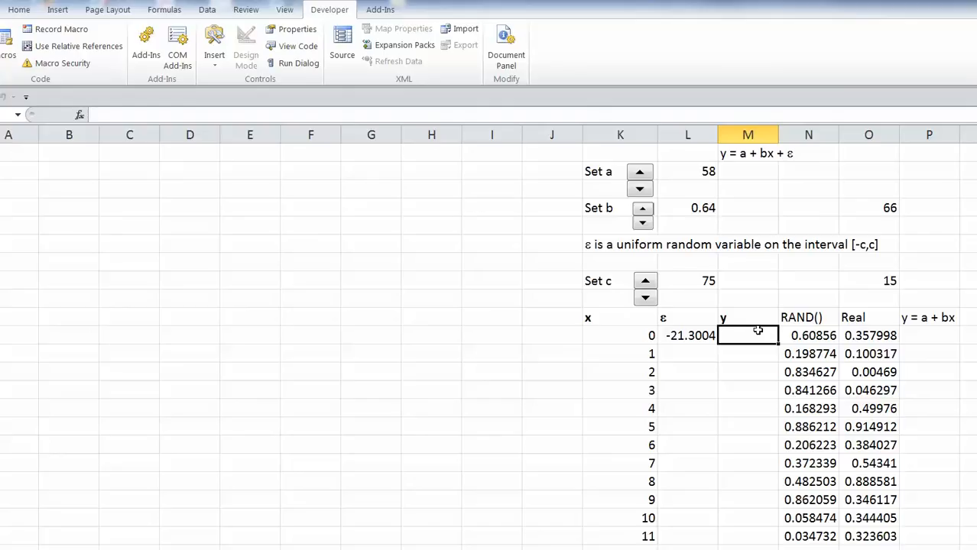
type("=")
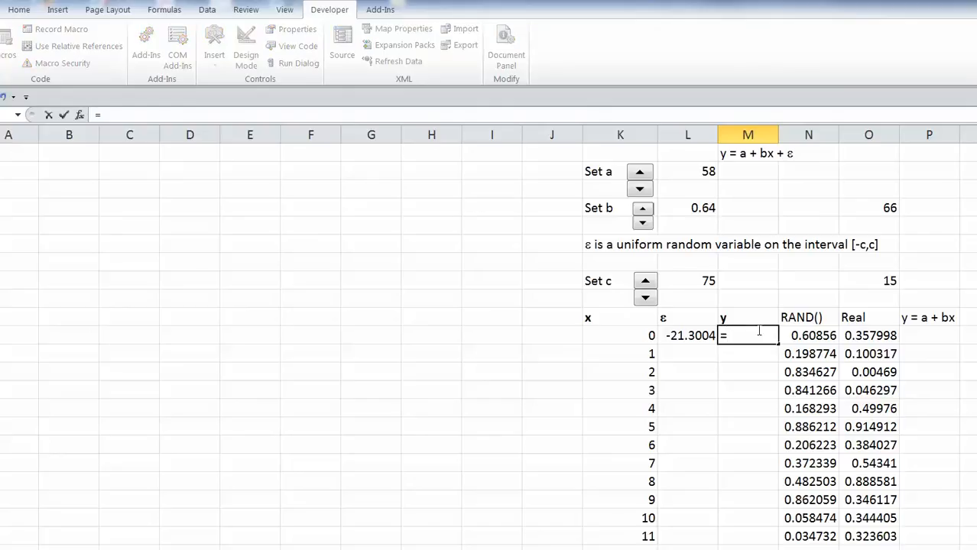
type("$L$2")
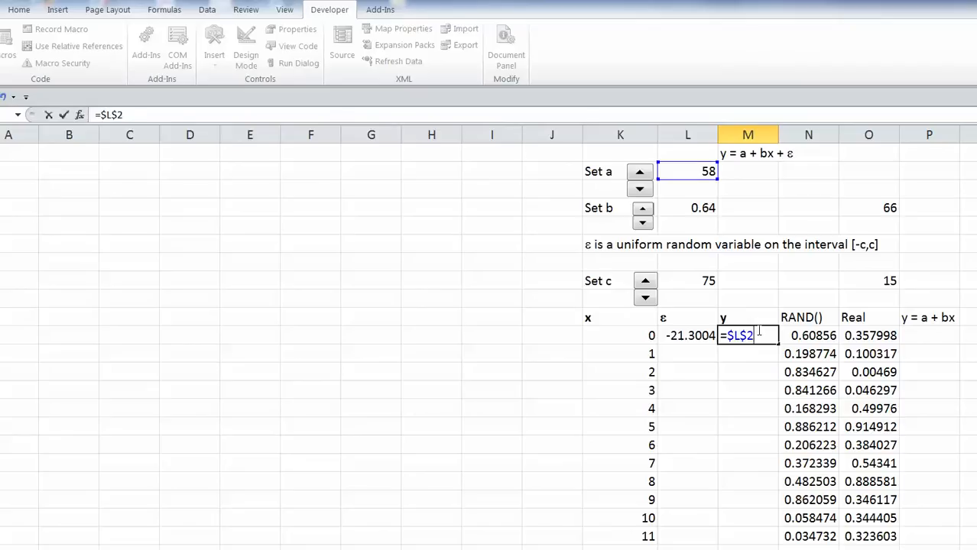
type("+$L$4")
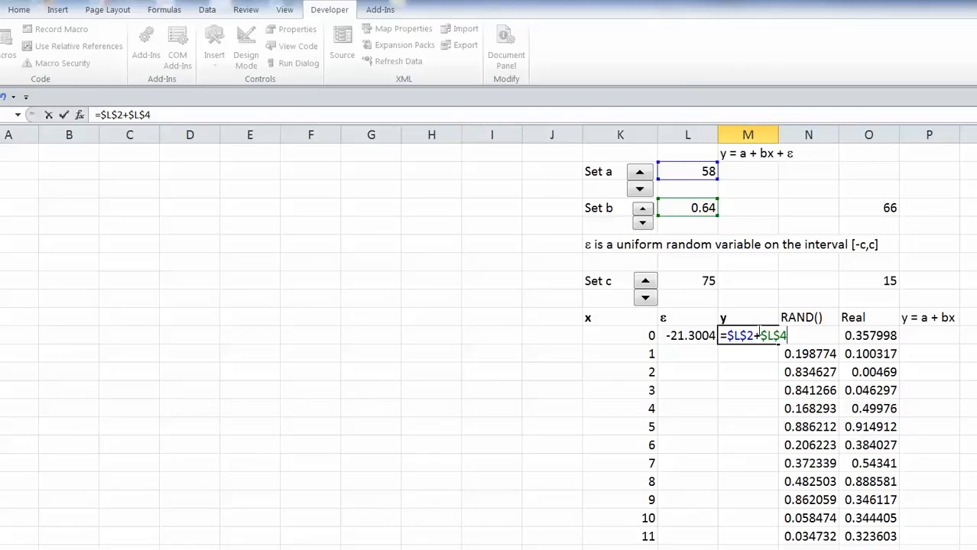
type("*")
type("K11")
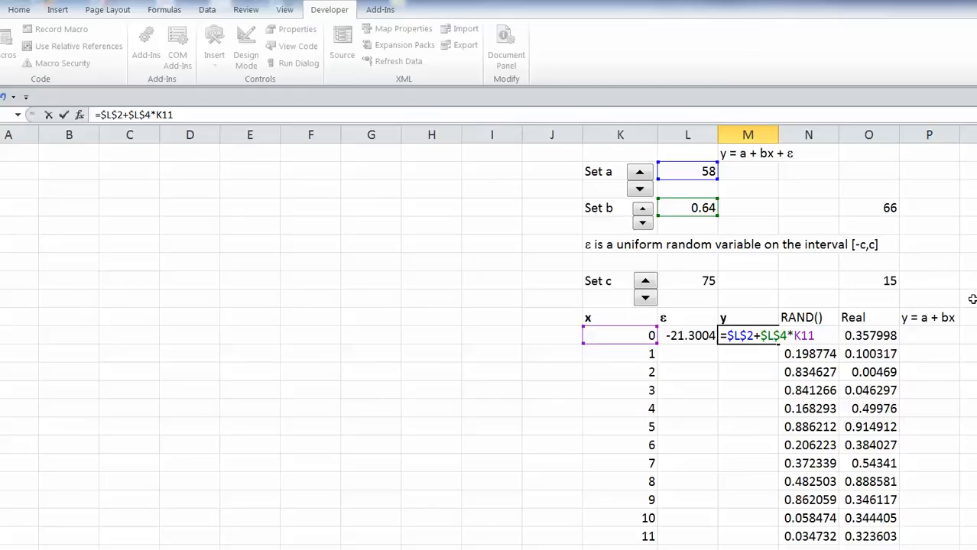
type("+L")
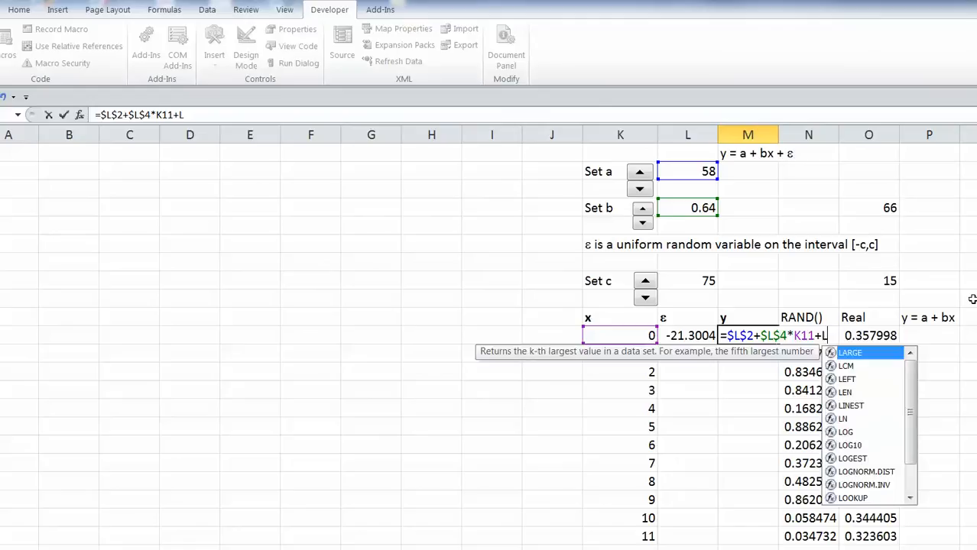
type("11")
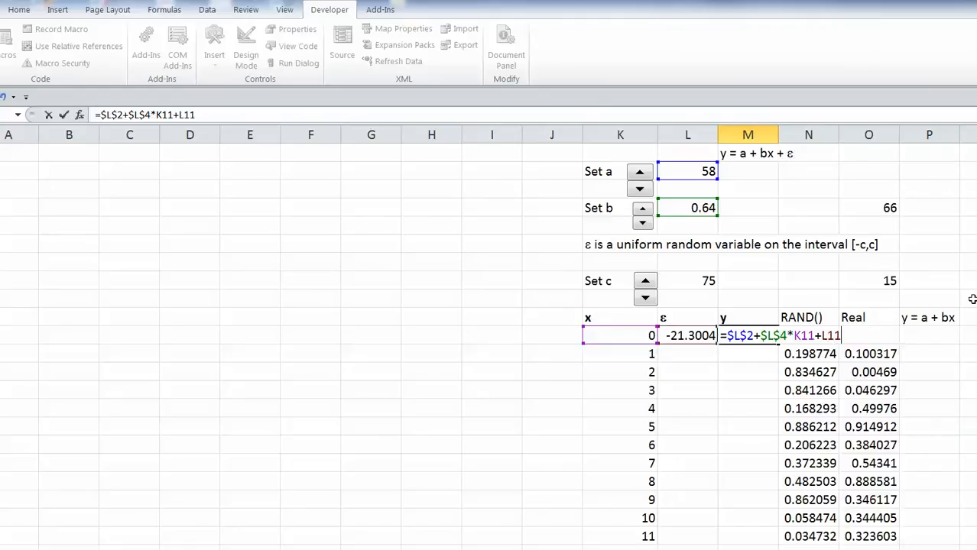
key("Return")
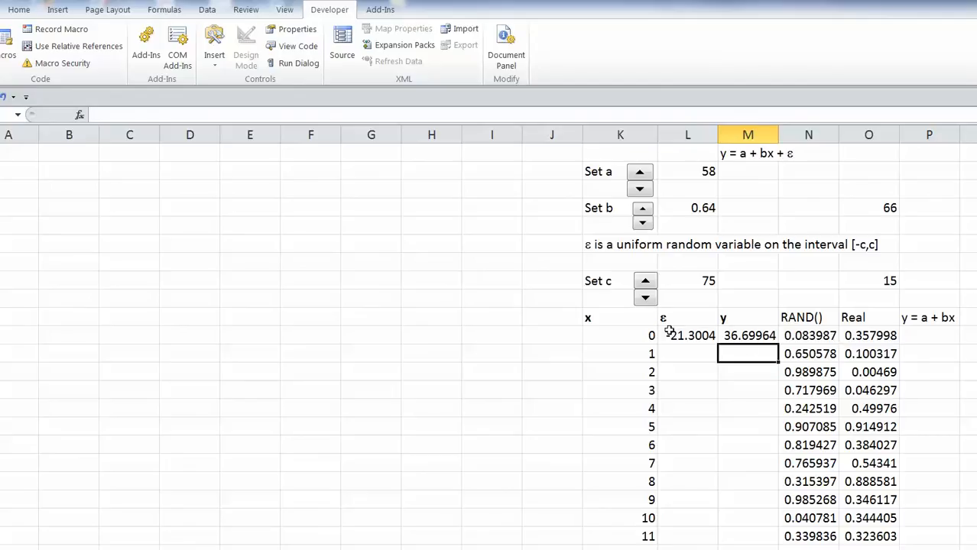
Copy the x = 0 ε and y formulas (L11:M11) down to the x = 100 row.
left_click_drag(671, 334, 753, 337)
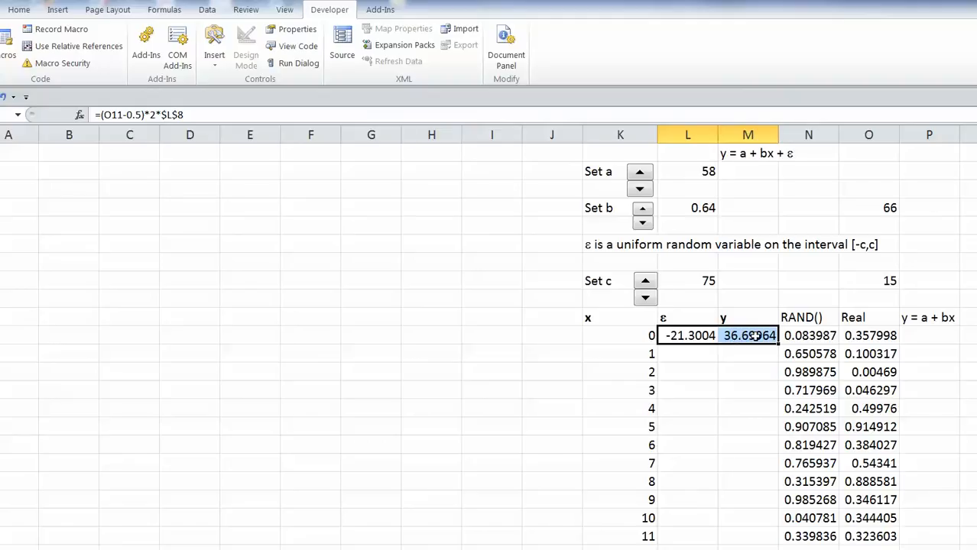
key("ctrl+c")
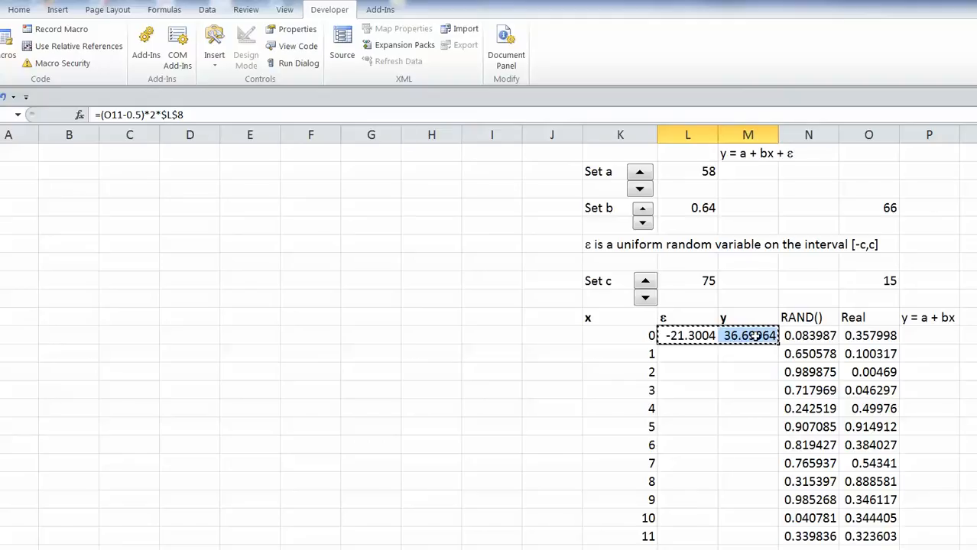
left_click(697, 357)
left_click_drag(697, 357, 732, 497)
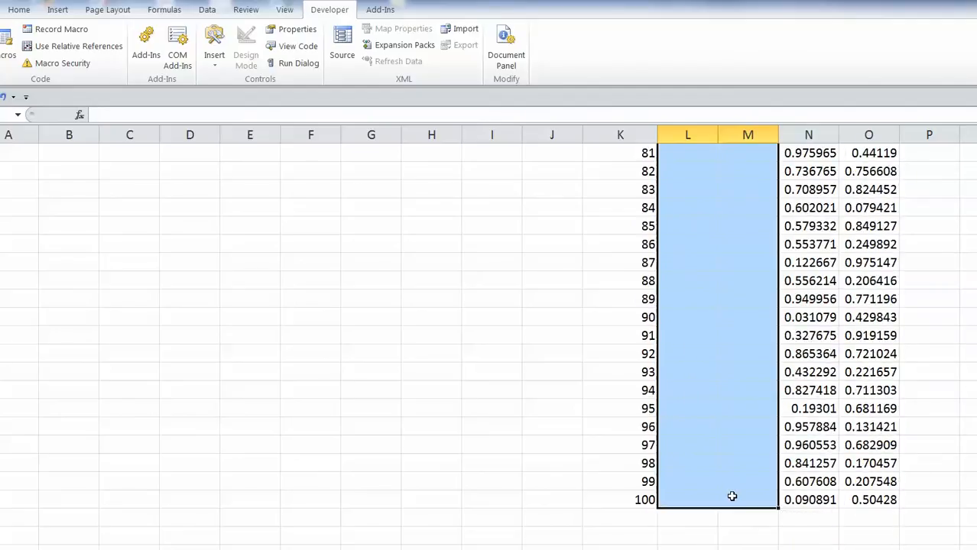
key("ctrl+v")
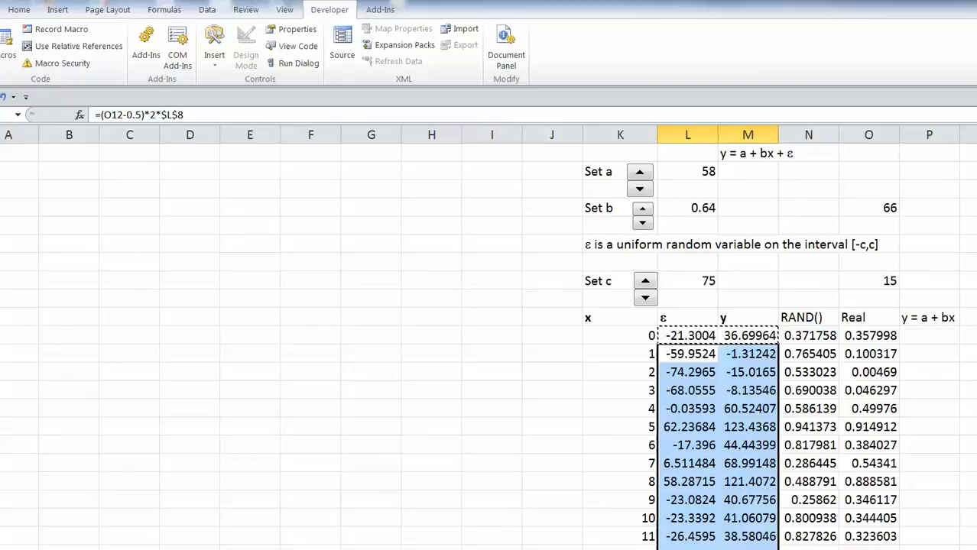
scroll(894, 497, "right", 2)
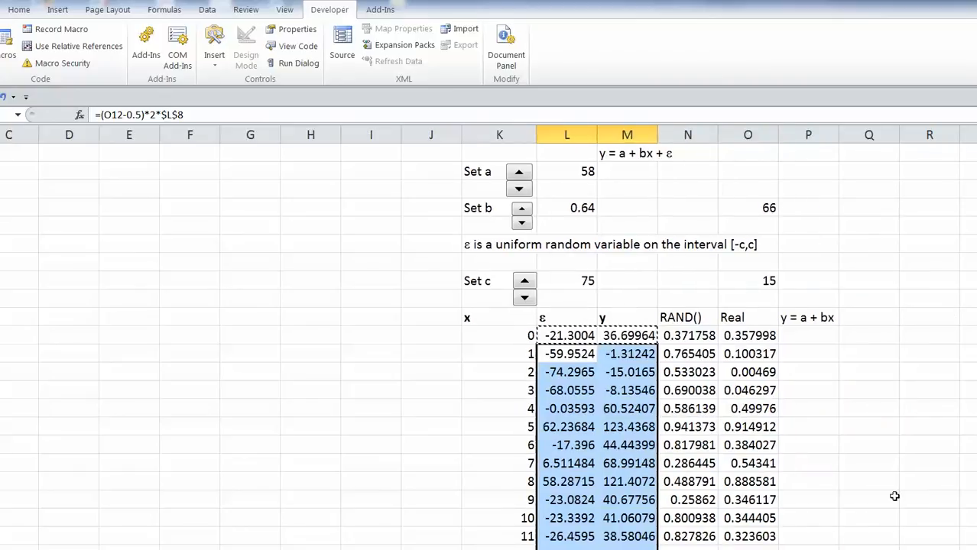
Enter endpoints x=0 and x=200 with line formulas =$L$2 and =$L2+$L$4*200 (58, 186).
left_click(801, 331)
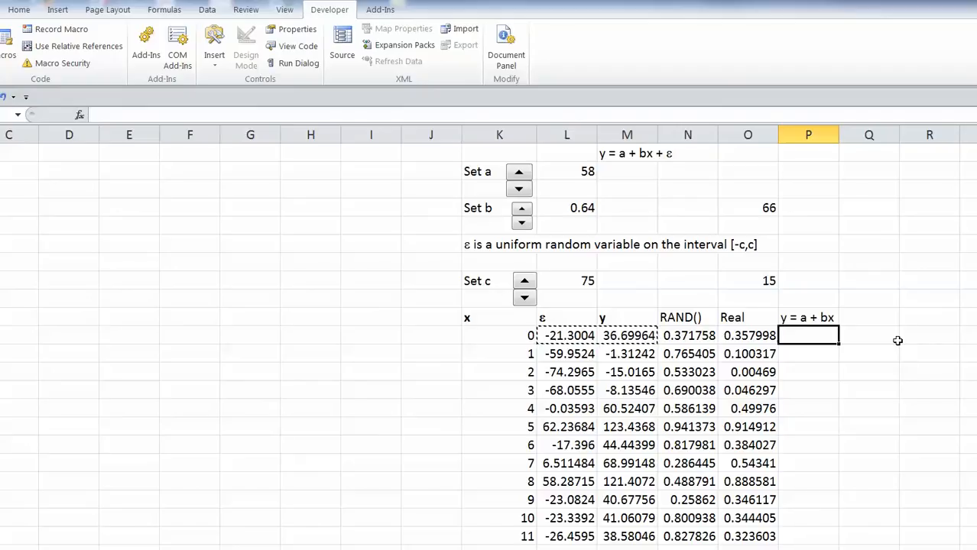
type("0")
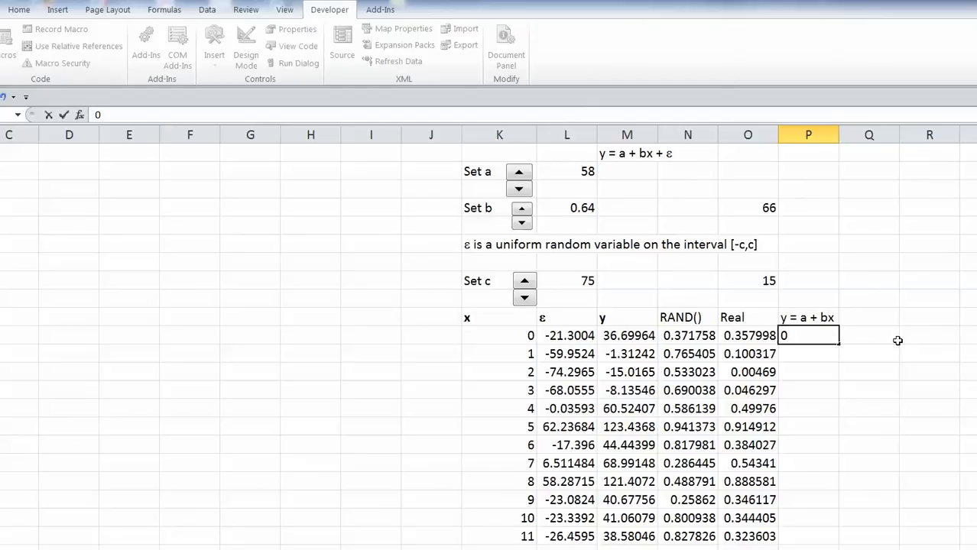
left_click(897, 341)
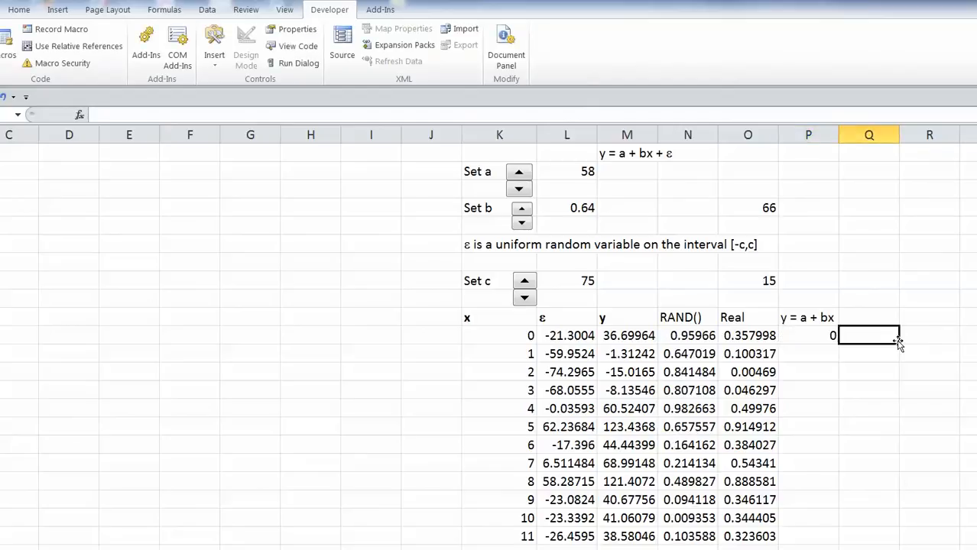
type("$")
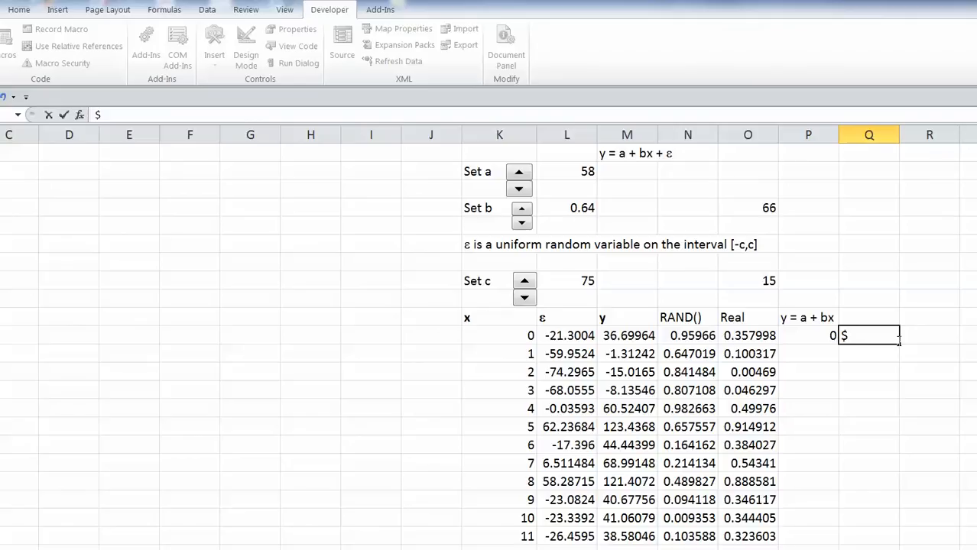
type("L")
type("$")
type("2")
type("=")
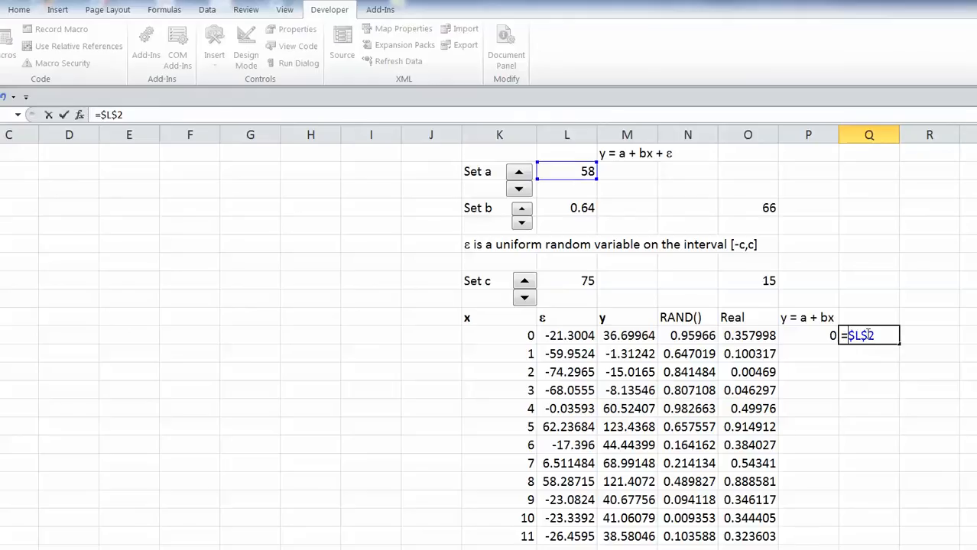
key("Return")
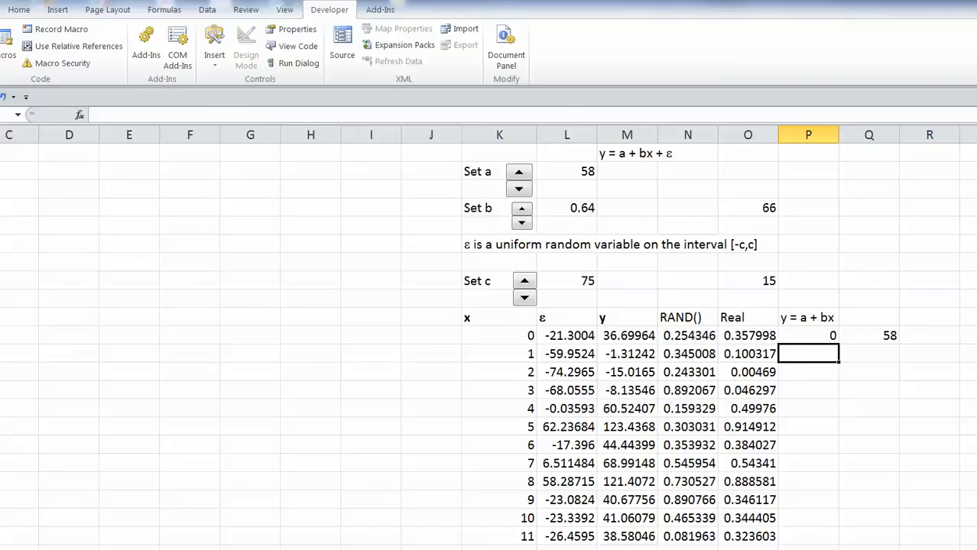
type("200")
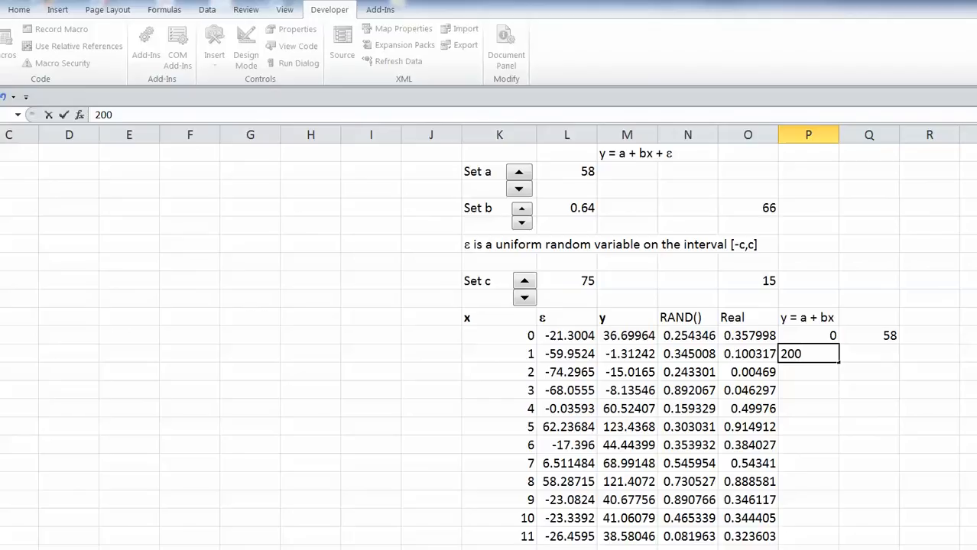
left_click(873, 355)
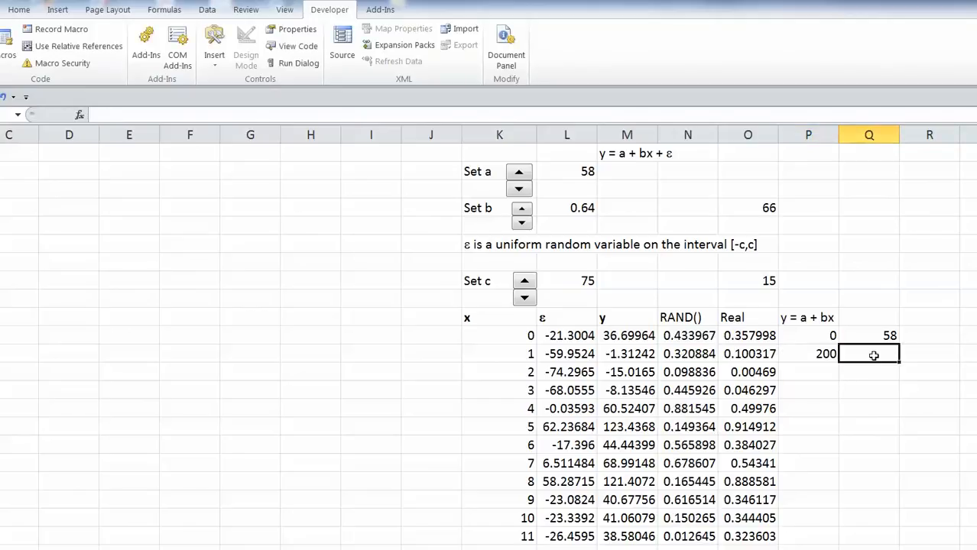
type("=")
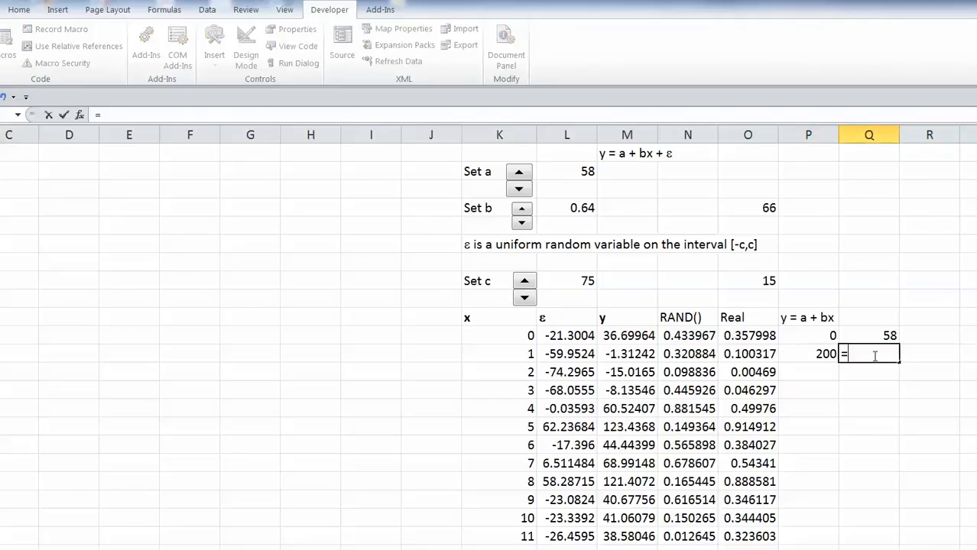
type("$L2")
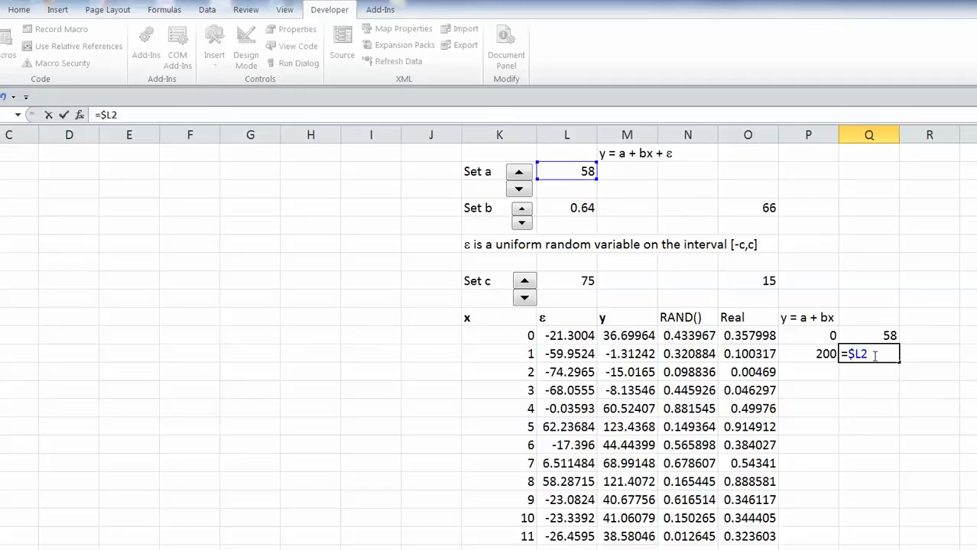
type("+$L$4")
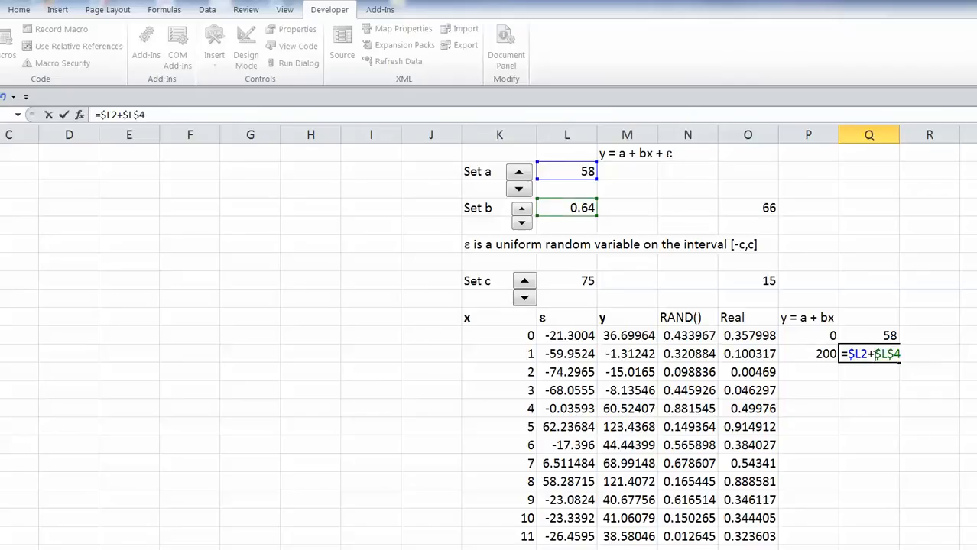
type("*200")
key("Return")
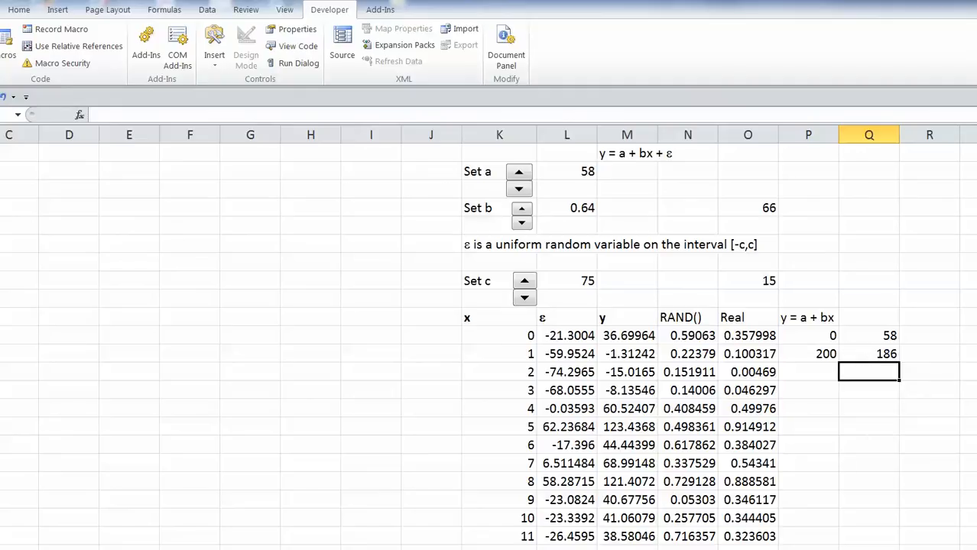
scroll(489, 337, "left", 1)
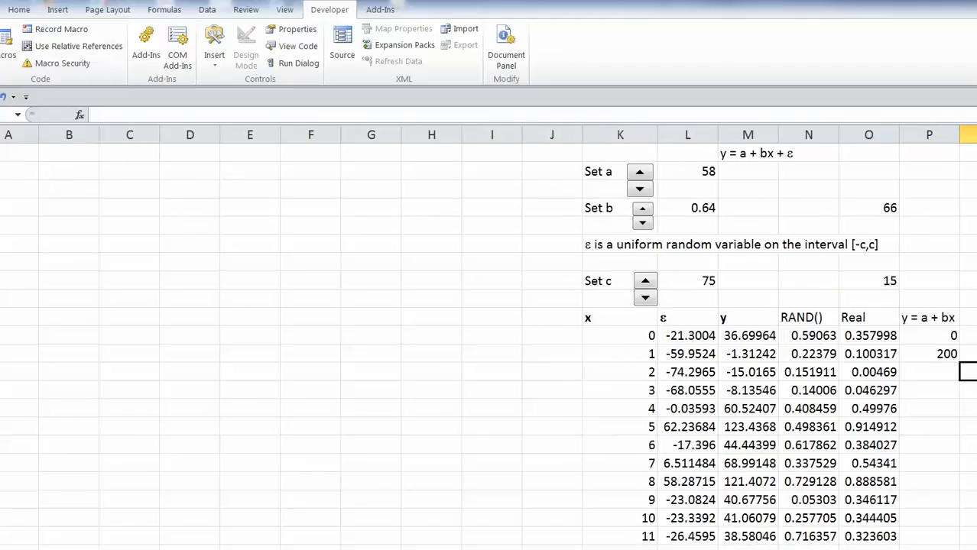
Insert a markers-only scatter chart from the table data.
left_click(61, 9)
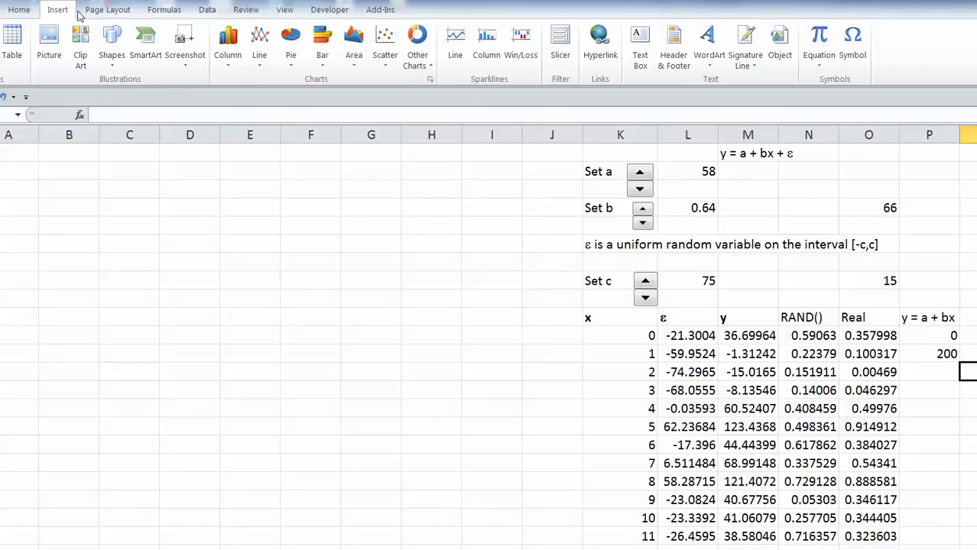
left_click(390, 48)
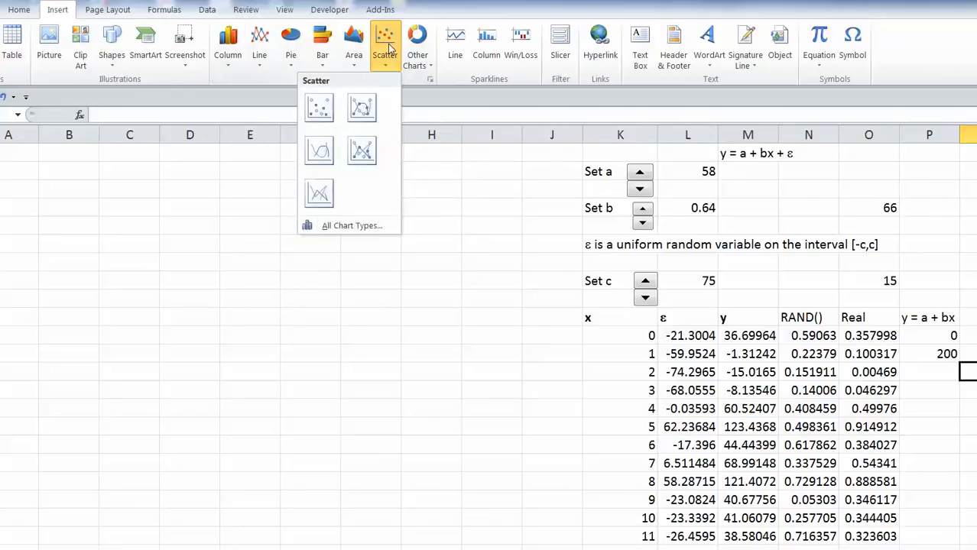
left_click(321, 109)
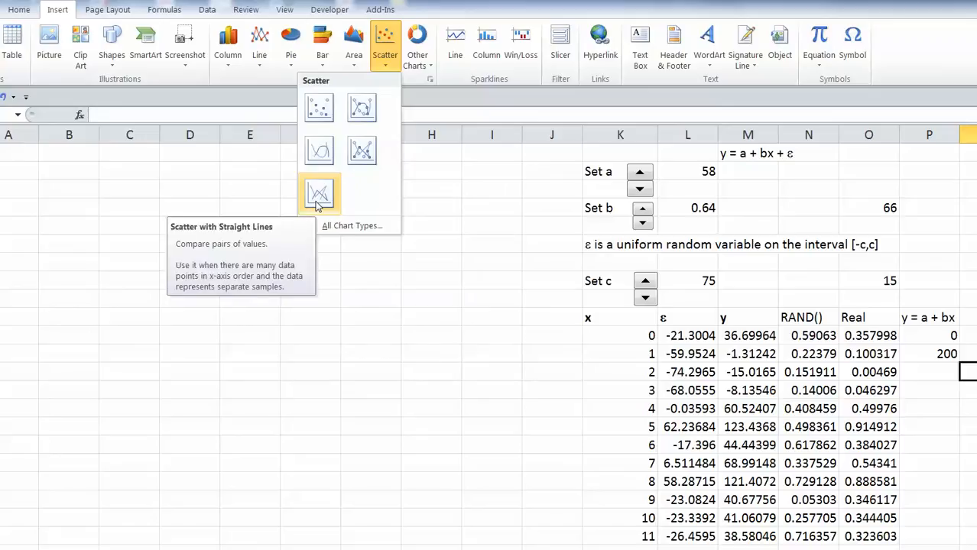
left_click(320, 110)
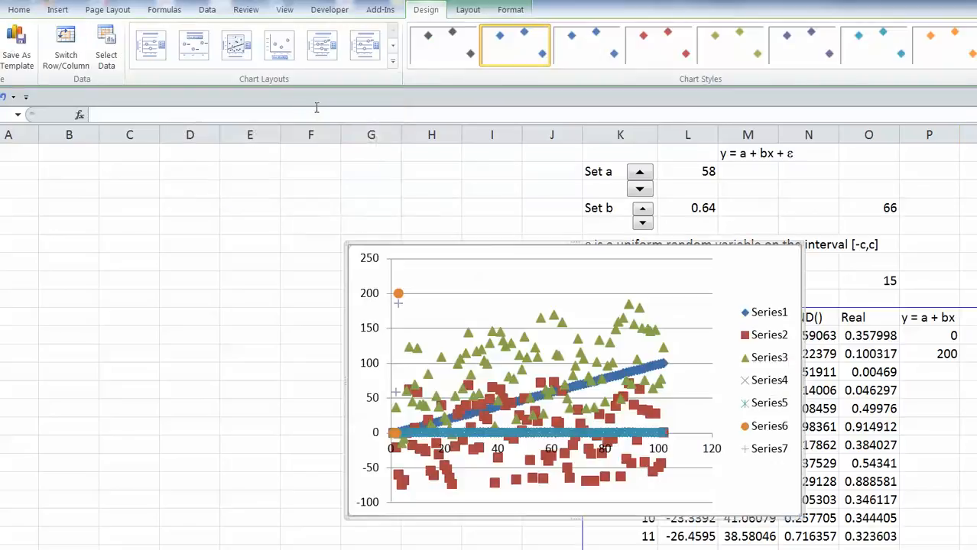
Move the chart to the left side of the sheet over columns A–G.
left_click(611, 262)
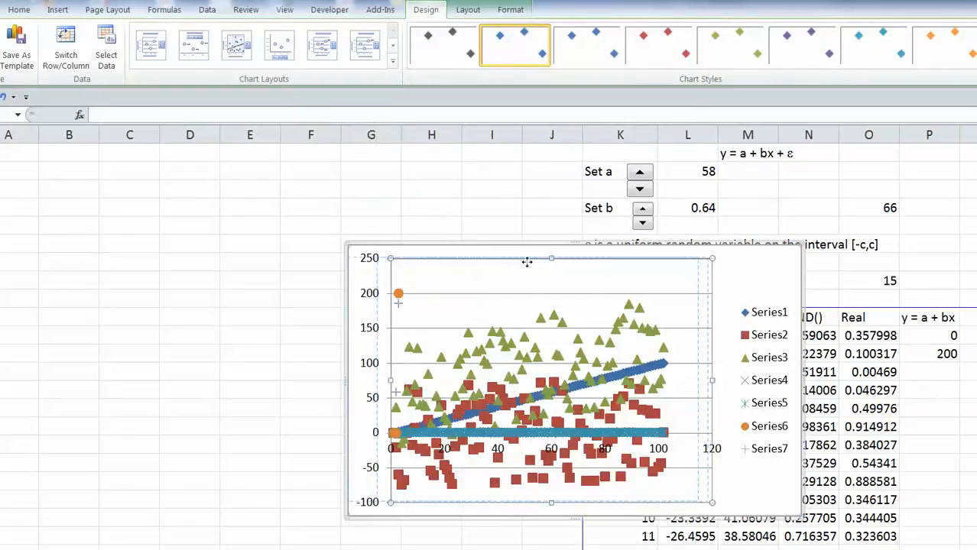
left_click_drag(540, 261, 534, 260)
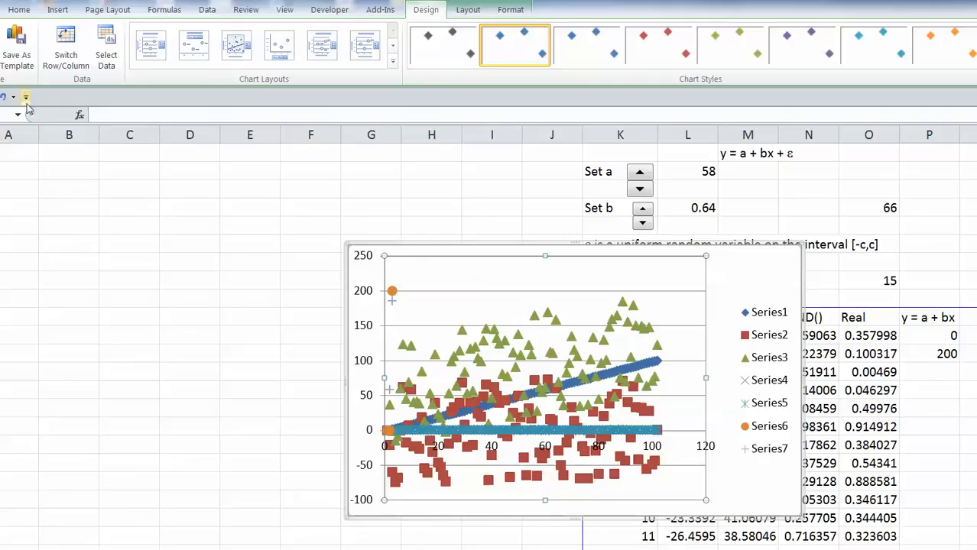
left_click(4, 97)
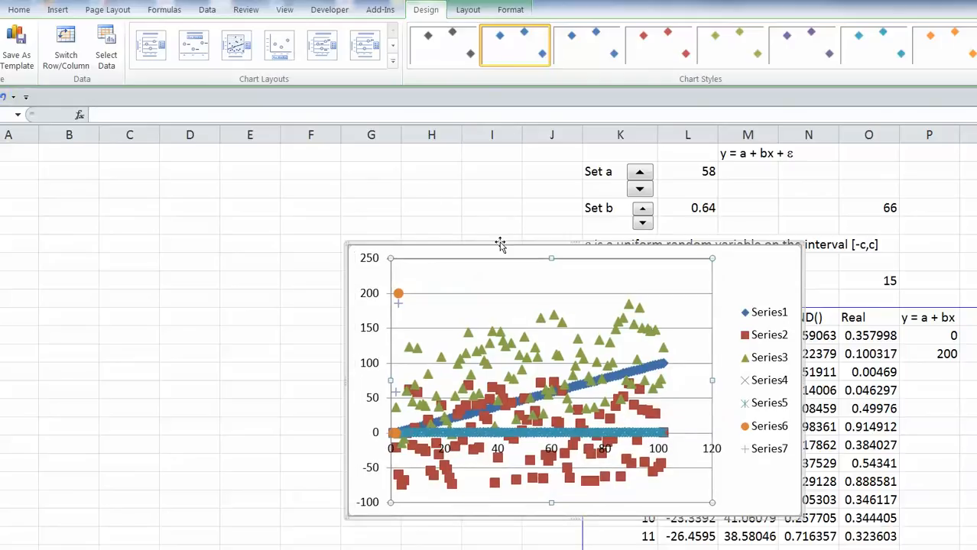
left_click_drag(500, 244, 175, 155)
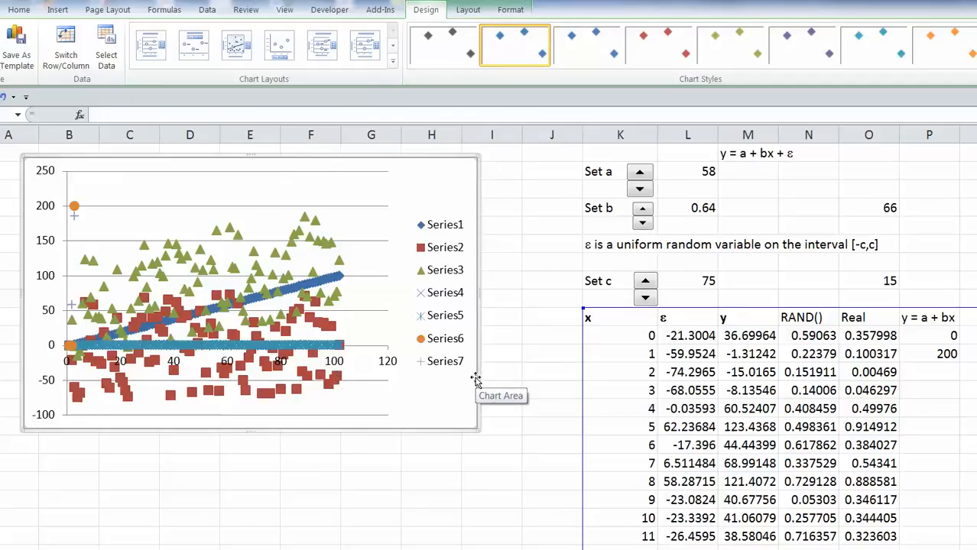
right_click(433, 414)
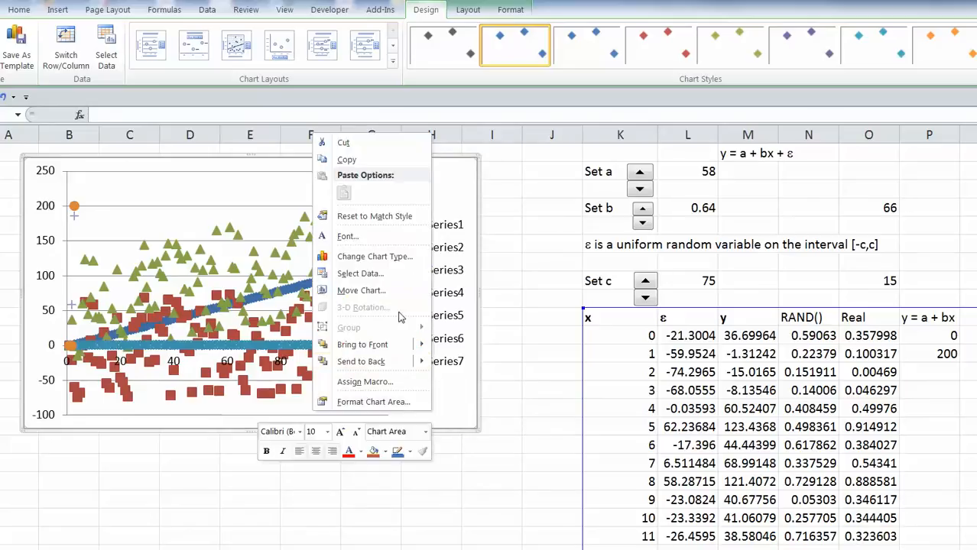
Remove all the existing series from the chart's data source.
left_click(361, 273)
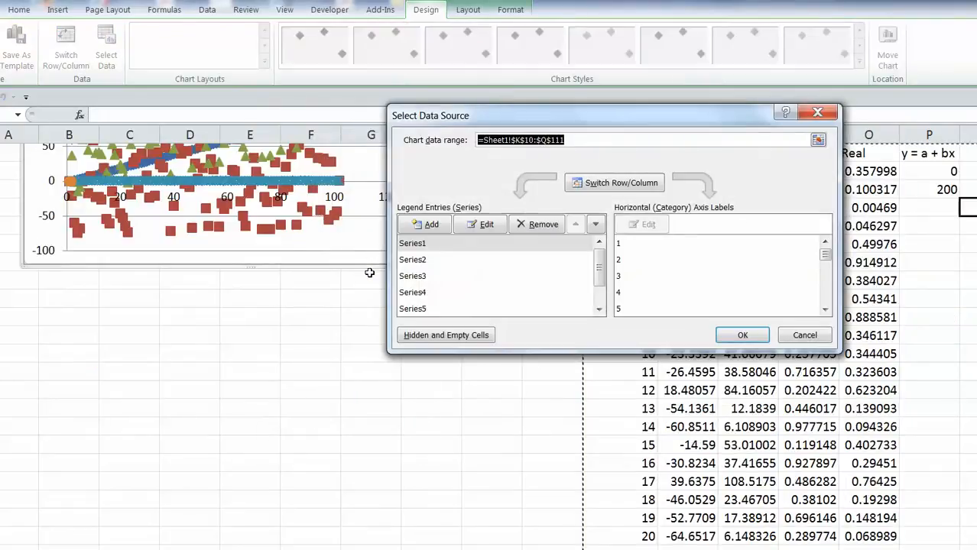
left_click(533, 229)
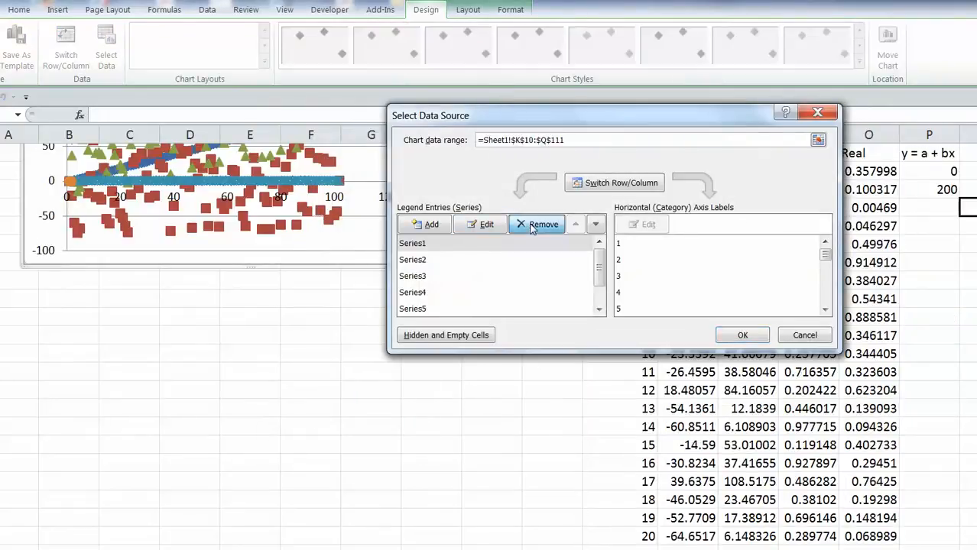
left_click(533, 229)
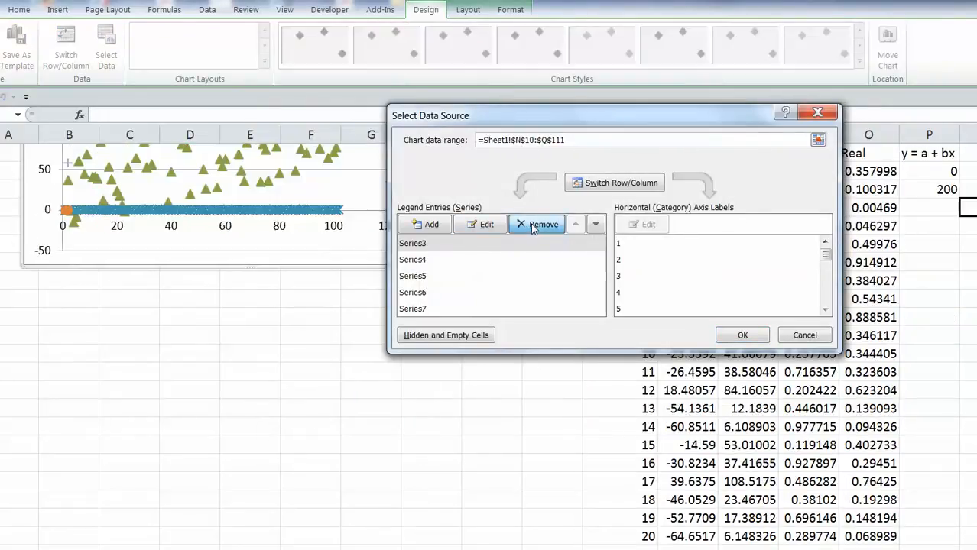
left_click(533, 229)
left_click(533, 228)
left_click(533, 228)
left_click(533, 229)
left_click(532, 228)
left_click(533, 229)
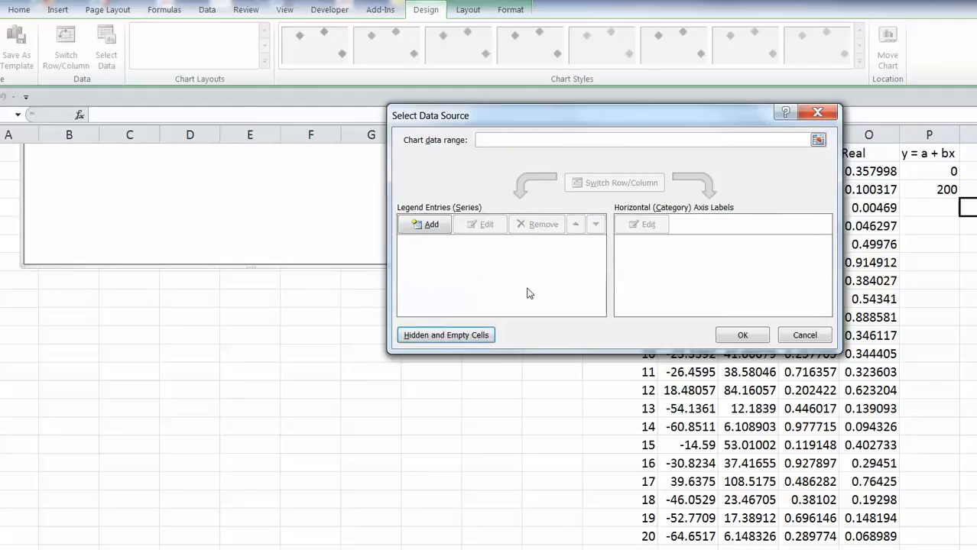
Add a new series named Scatter with x values K11:K111.
left_click(429, 226)
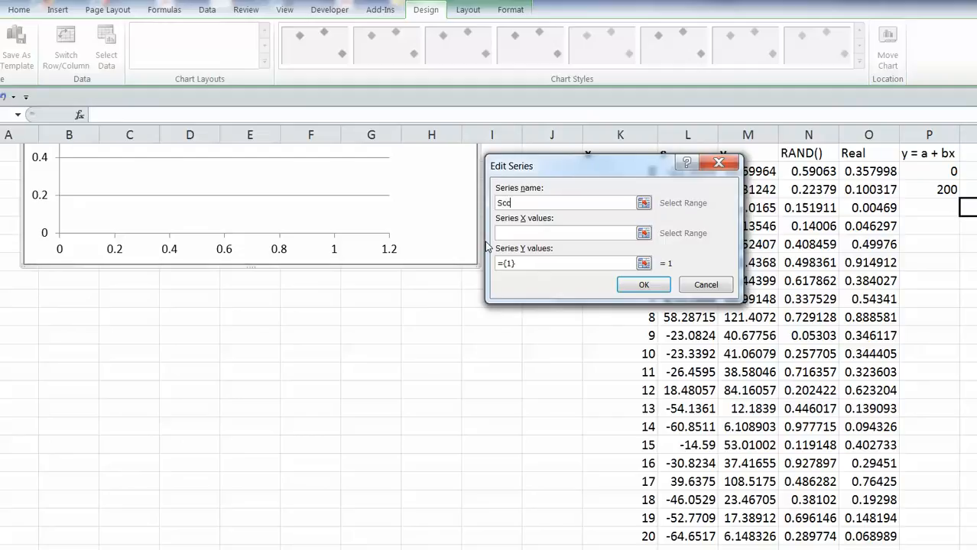
type("Scatter")
left_click(644, 234)
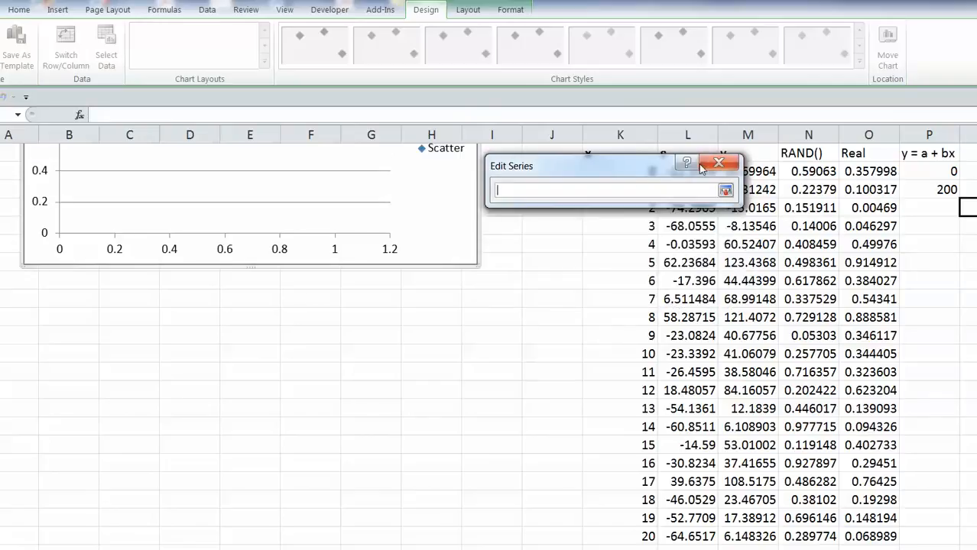
left_click_drag(634, 172, 476, 228)
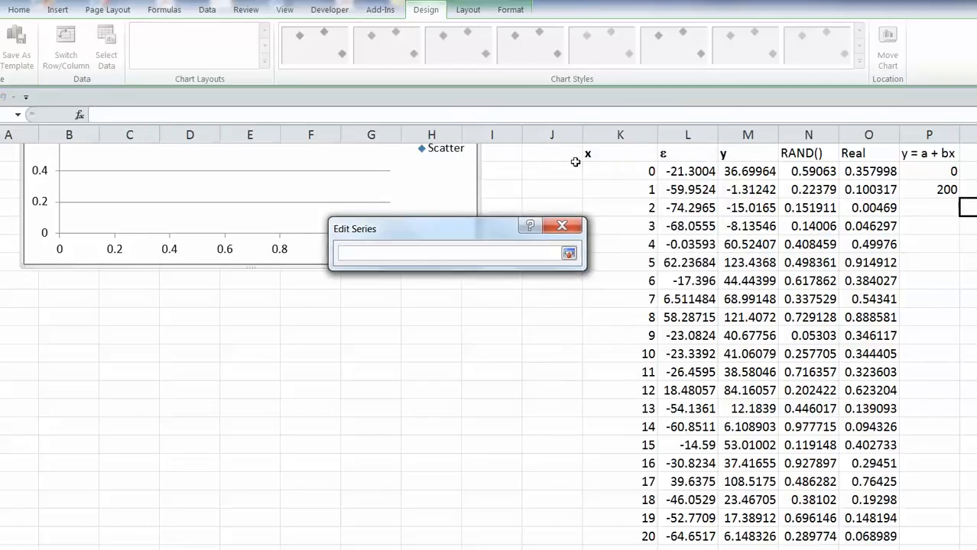
left_click(621, 169)
left_click_drag(622, 170, 639, 462)
left_click(569, 254)
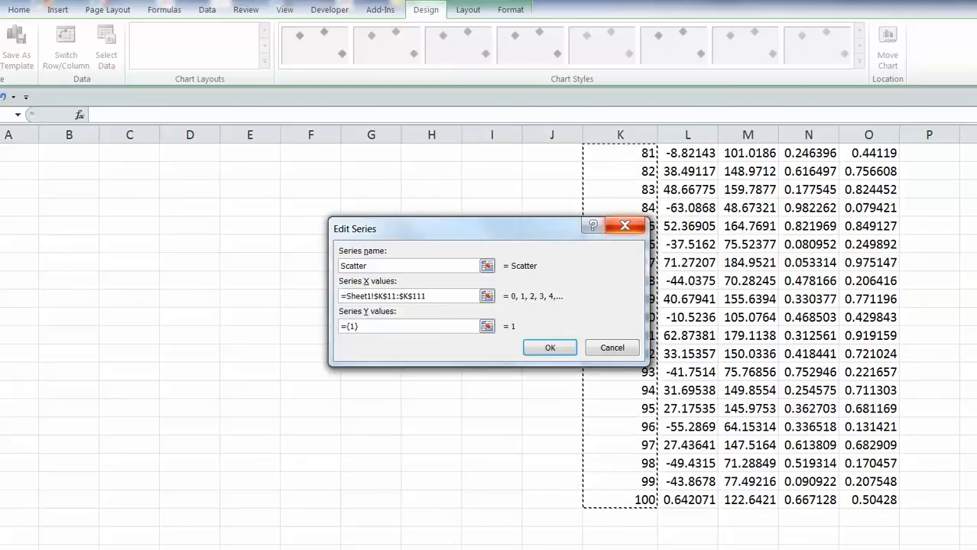
Set the Scatter series y values to M11:M111 and apply the data source.
scroll(489, 344, "up", 20)
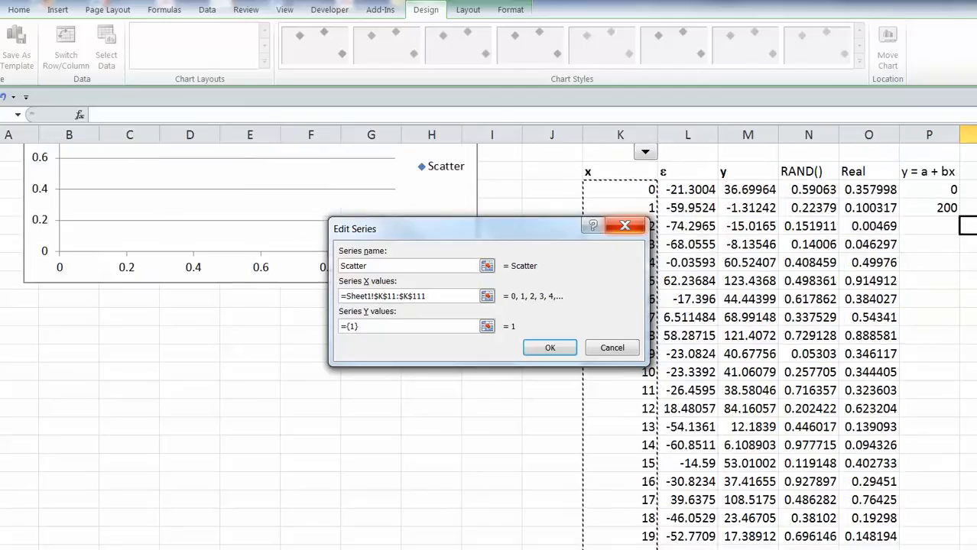
scroll(490, 344, "down", 1)
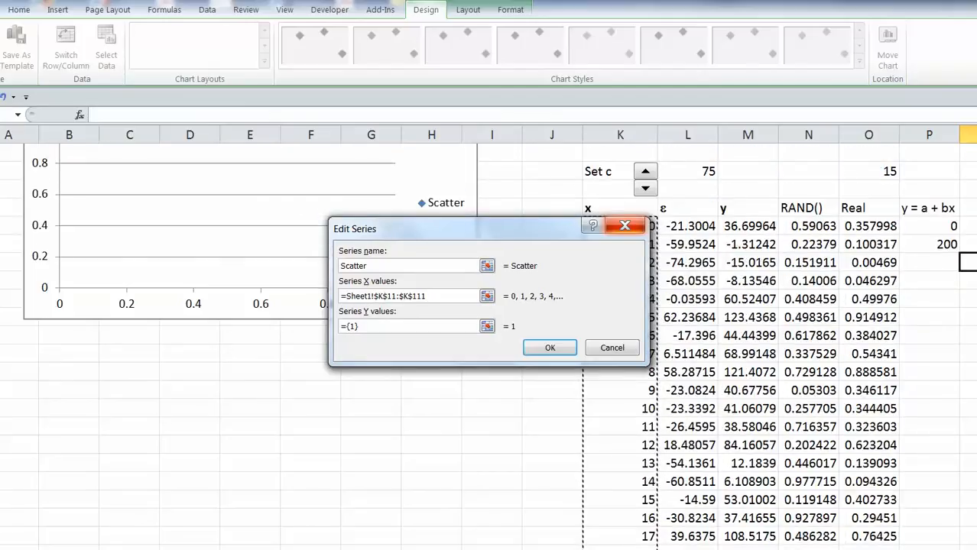
left_click(487, 327)
left_click_drag(740, 228, 754, 260)
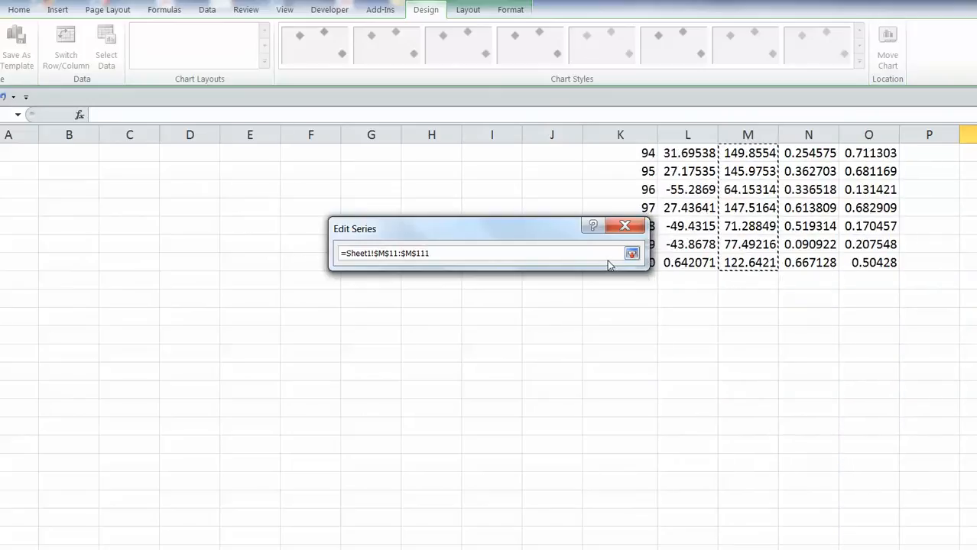
left_click(632, 254)
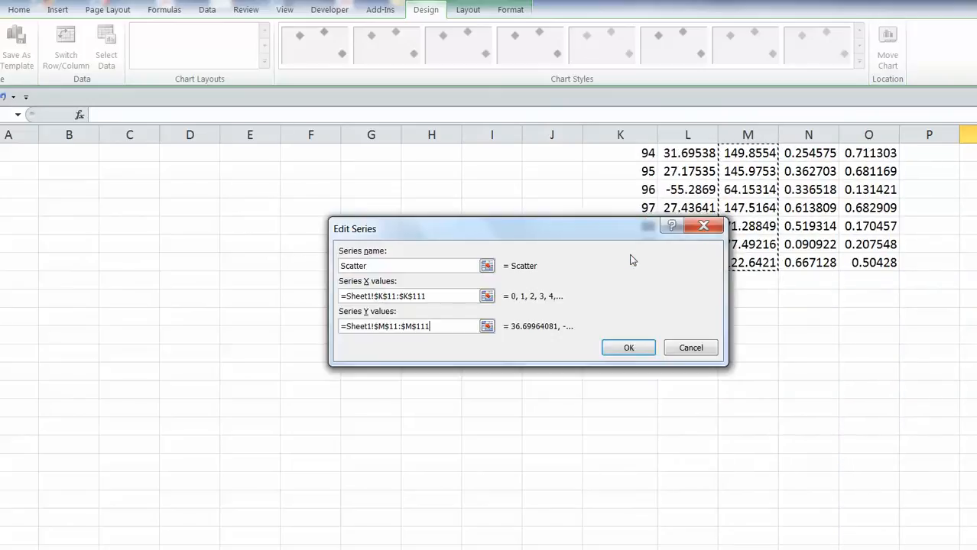
left_click(628, 348)
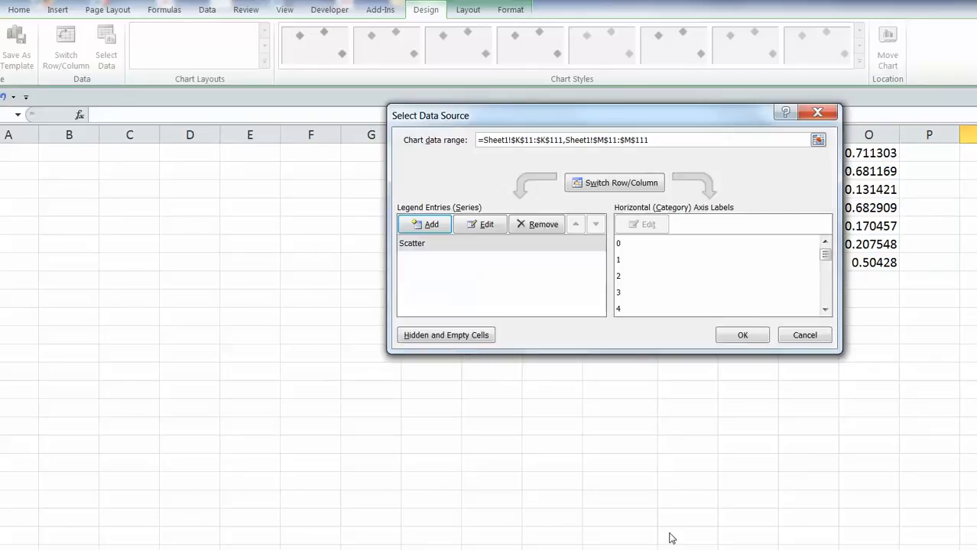
left_click(742, 335)
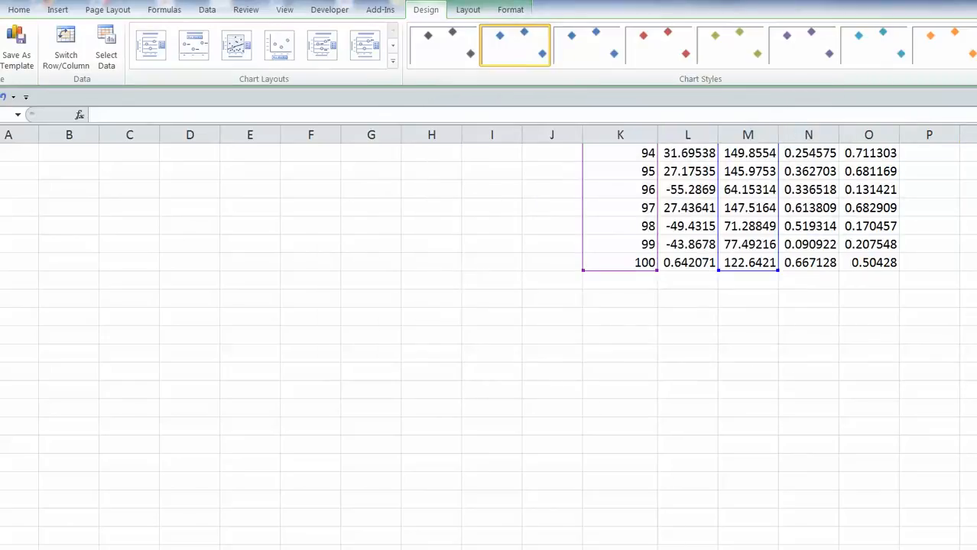
Step Set c up to 140 with its spin button, widening the scatter noise.
scroll(490, 344, "up", 20)
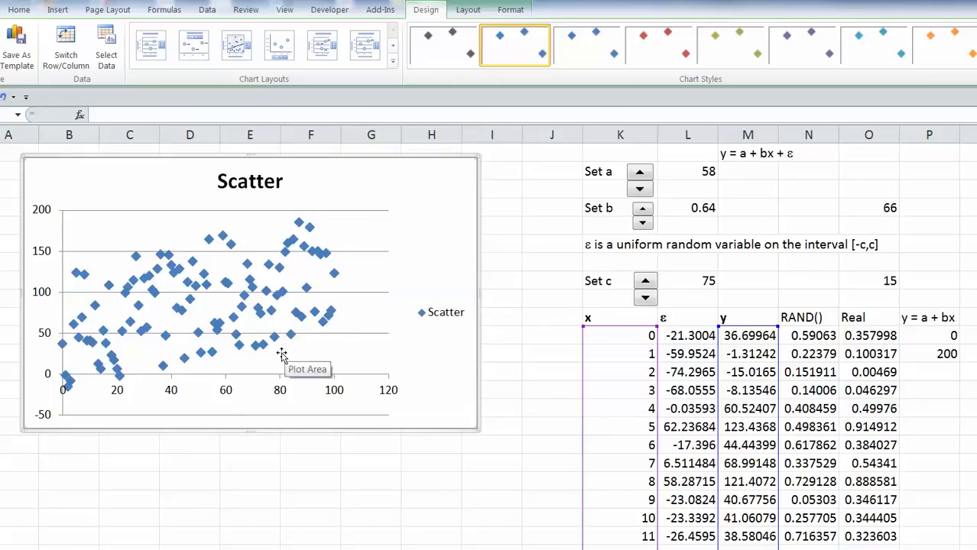
left_click(646, 282)
left_click(646, 283)
left_click(646, 282)
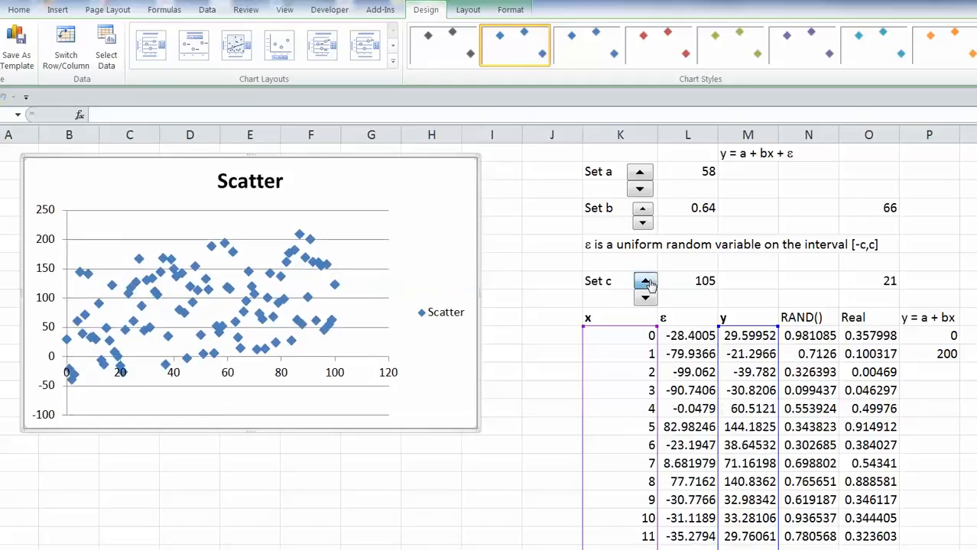
left_click(646, 282)
left_click(646, 282)
left_click(646, 282)
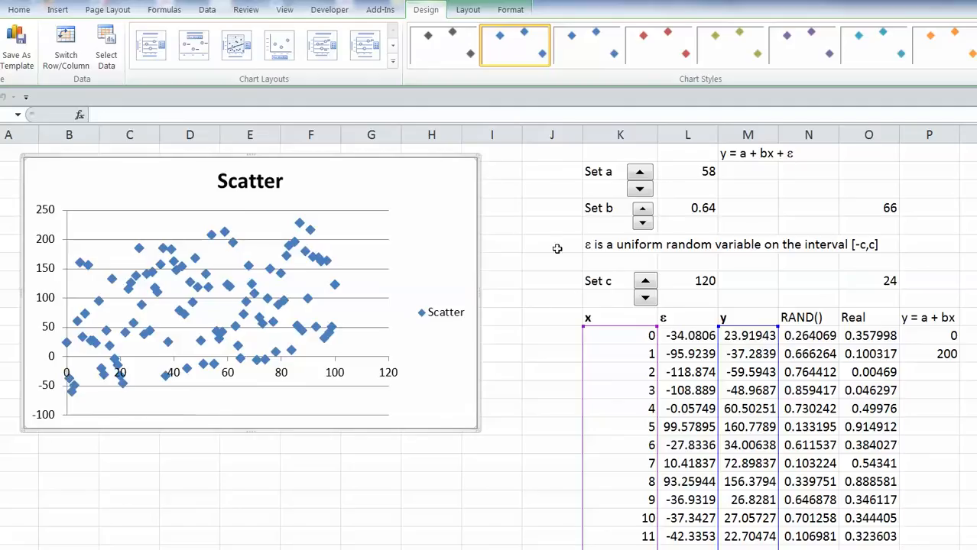
left_click(646, 283)
left_click(646, 284)
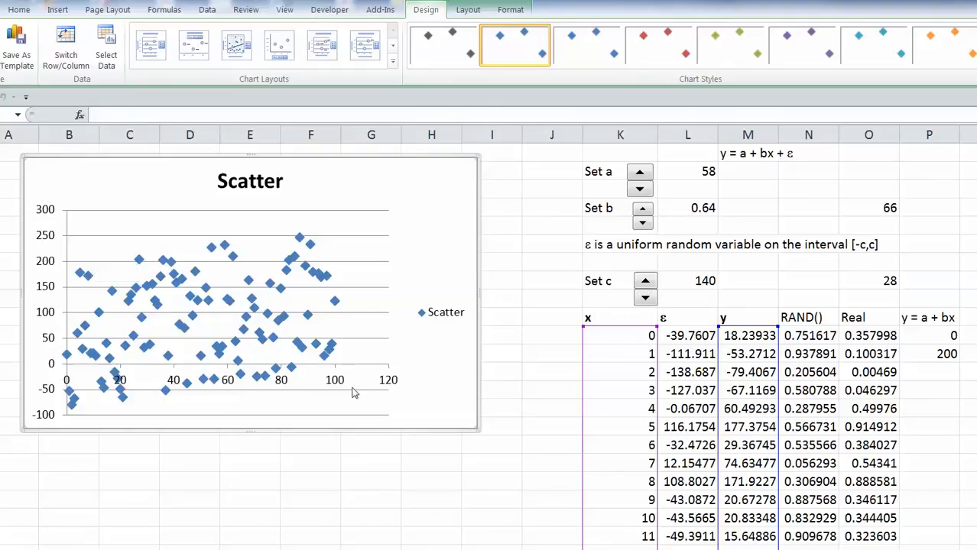
left_click(54, 373)
Fix the vertical axis at minimum 0, maximum 180 and major unit 50.
right_click(54, 373)
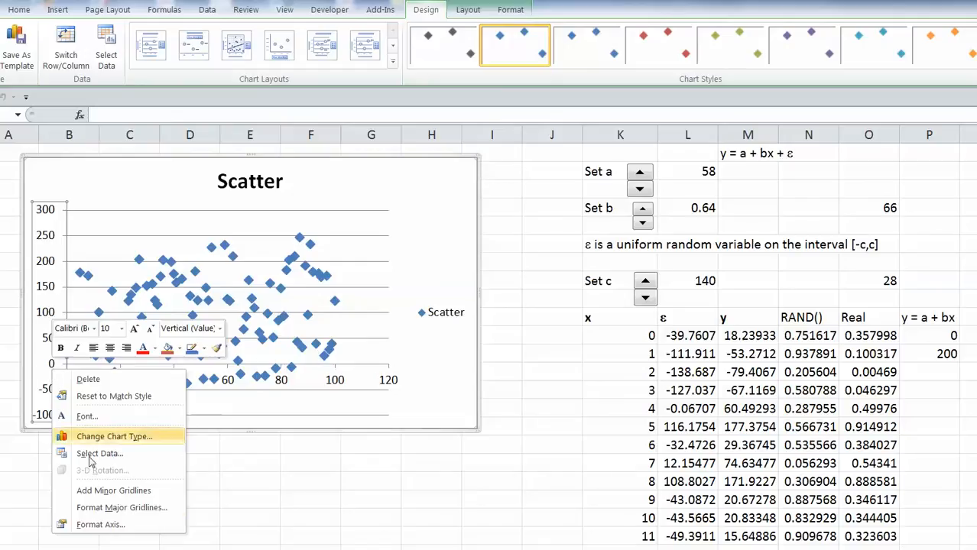
left_click(115, 526)
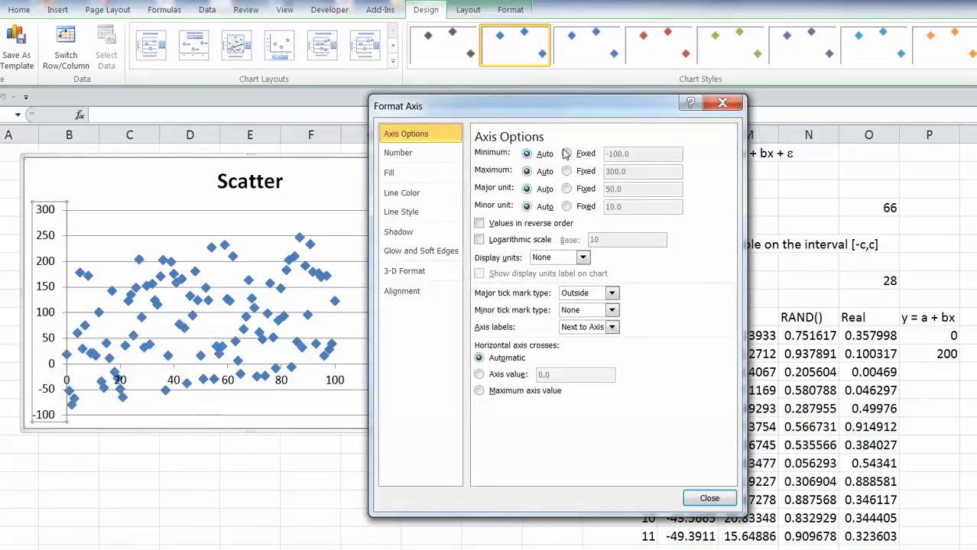
left_click(566, 154)
left_click_drag(631, 153, 591, 152)
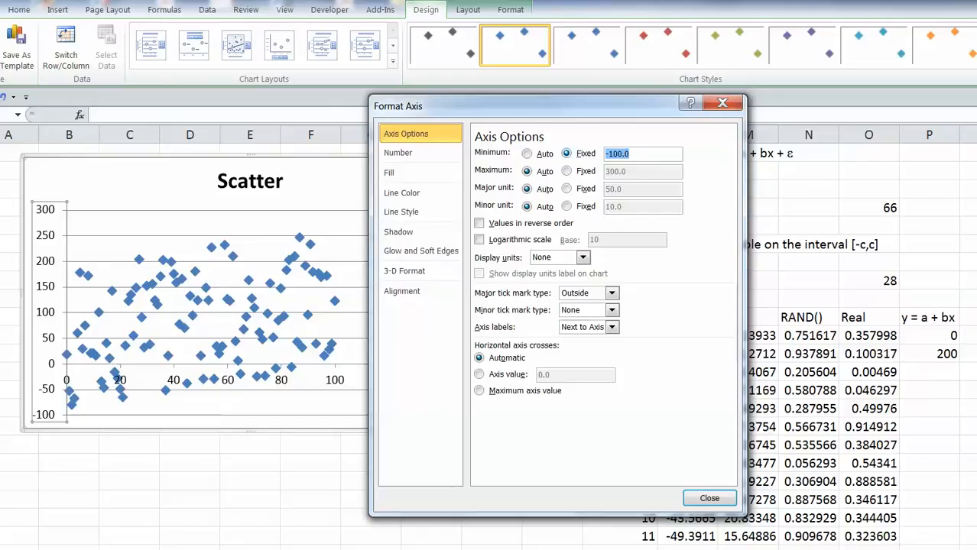
type("0")
left_click(566, 171)
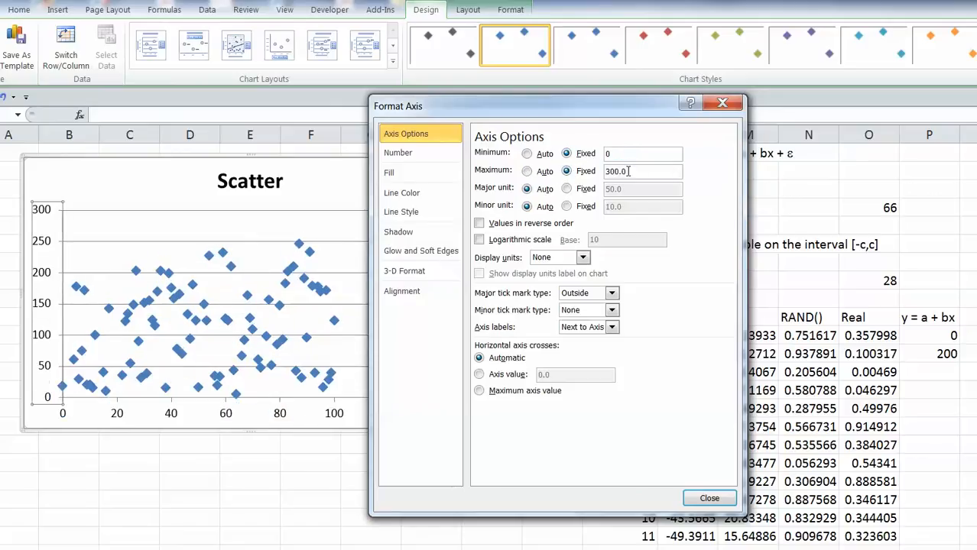
left_click_drag(621, 171, 589, 171)
type("180")
left_click(566, 189)
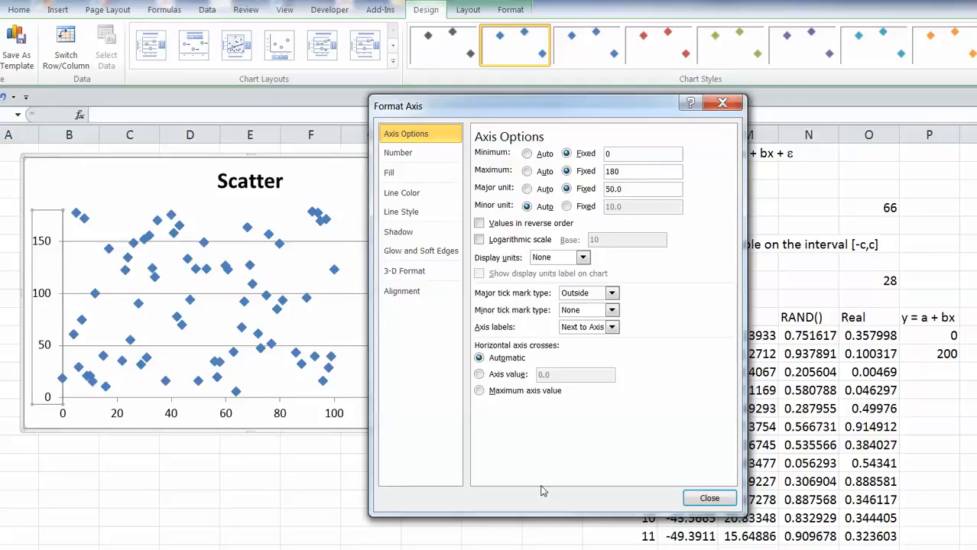
left_click(710, 498)
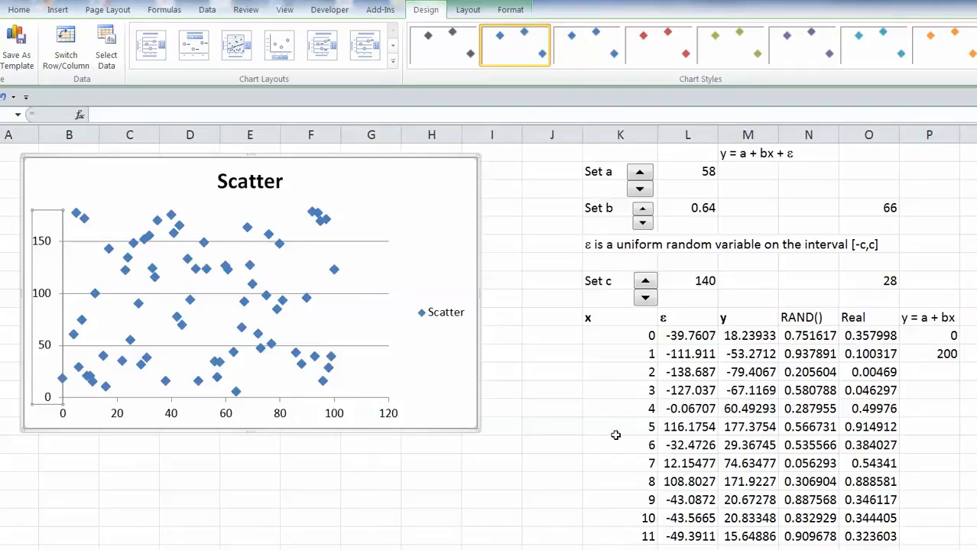
Vary Set c with its spin buttons, then lower it to 80.
left_click_drag(645, 282, 645, 281)
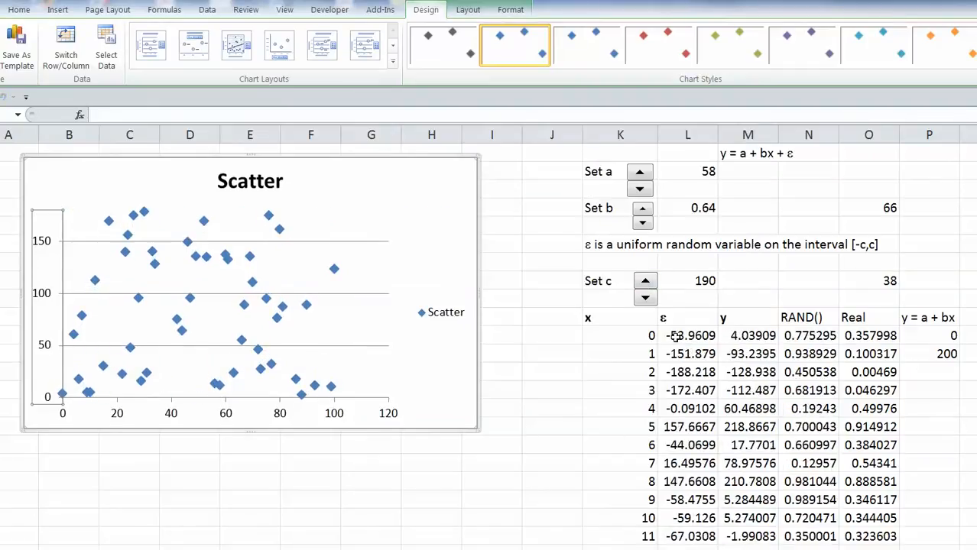
left_click_drag(645, 299, 645, 299)
left_click(646, 299)
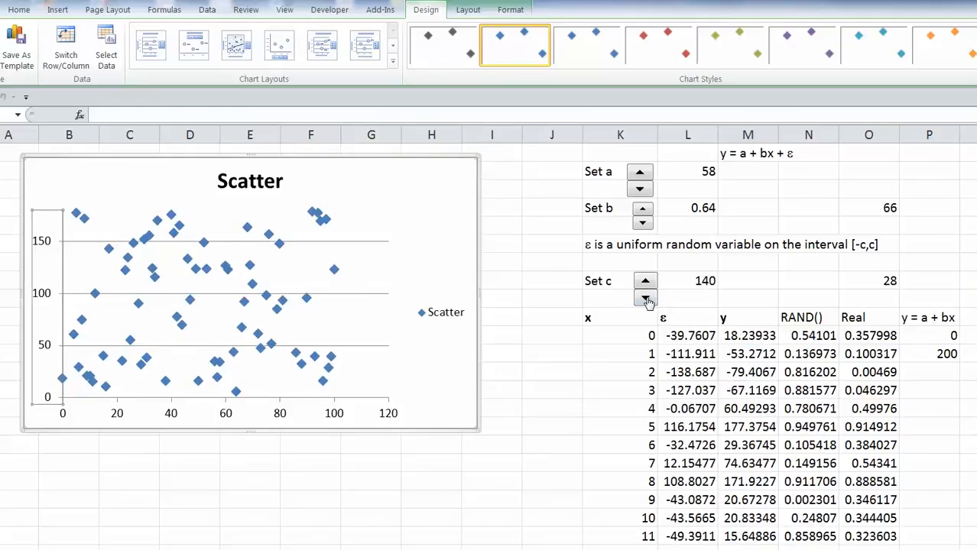
left_click(646, 300)
left_click(646, 300)
left_click(646, 300)
left_click(646, 300)
left_click(646, 300)
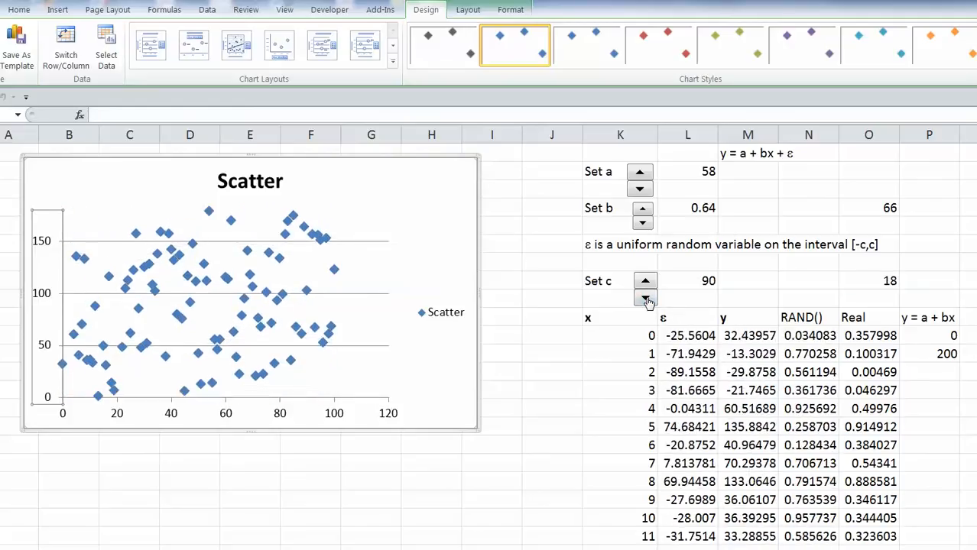
left_click(646, 300)
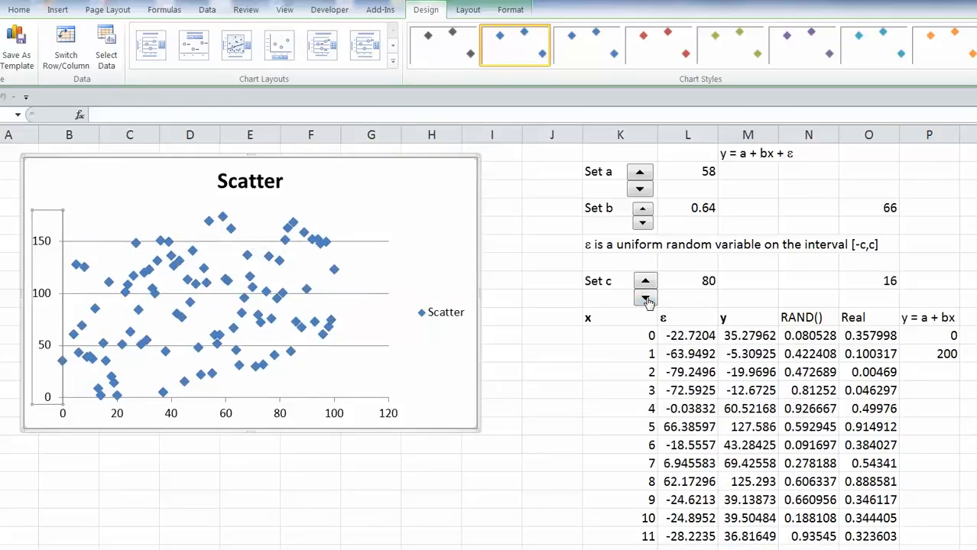
Open the chart's Select Data Source dialog and confirm it unchanged.
right_click(431, 362)
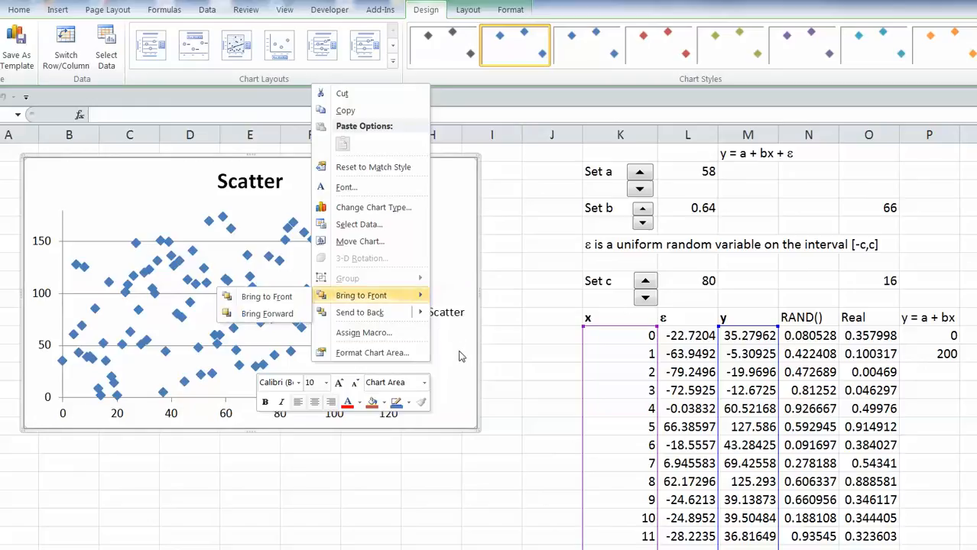
left_click(458, 376)
right_click(453, 378)
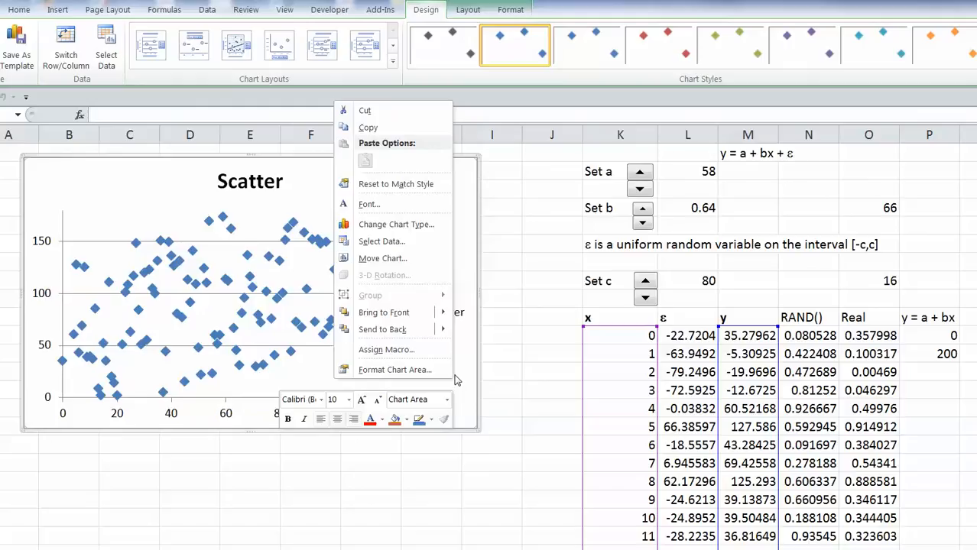
left_click(390, 242)
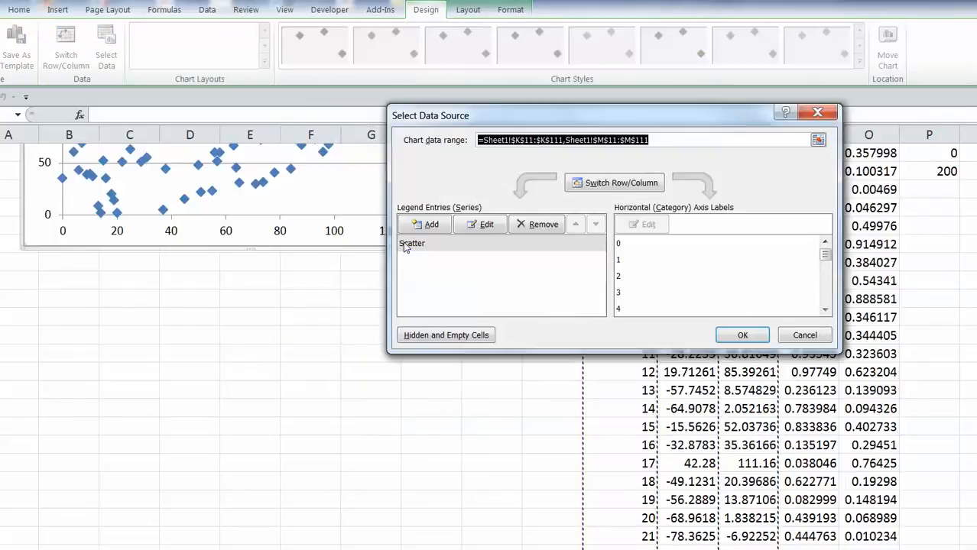
left_click(739, 338)
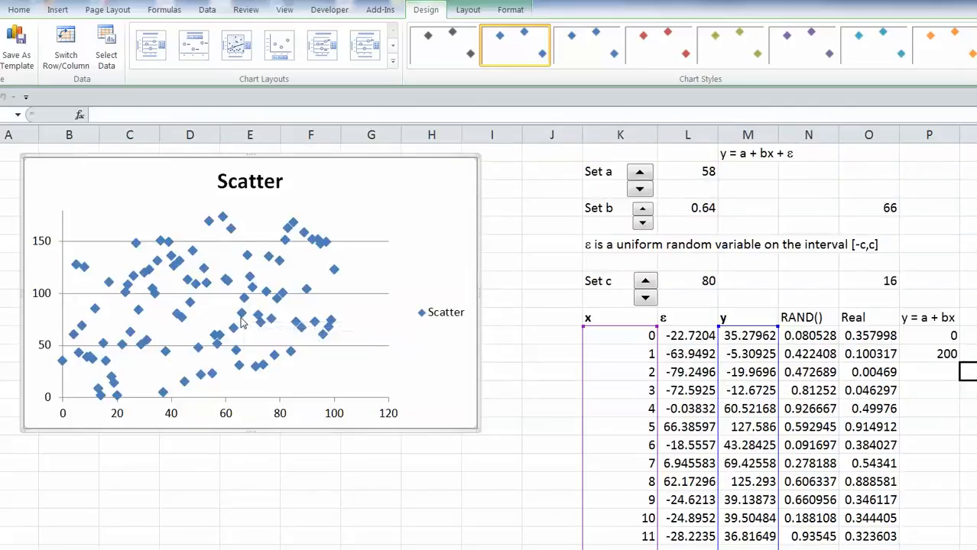
Add a linear trendline to the Scatter series with a 2 pt line width.
right_click(242, 321)
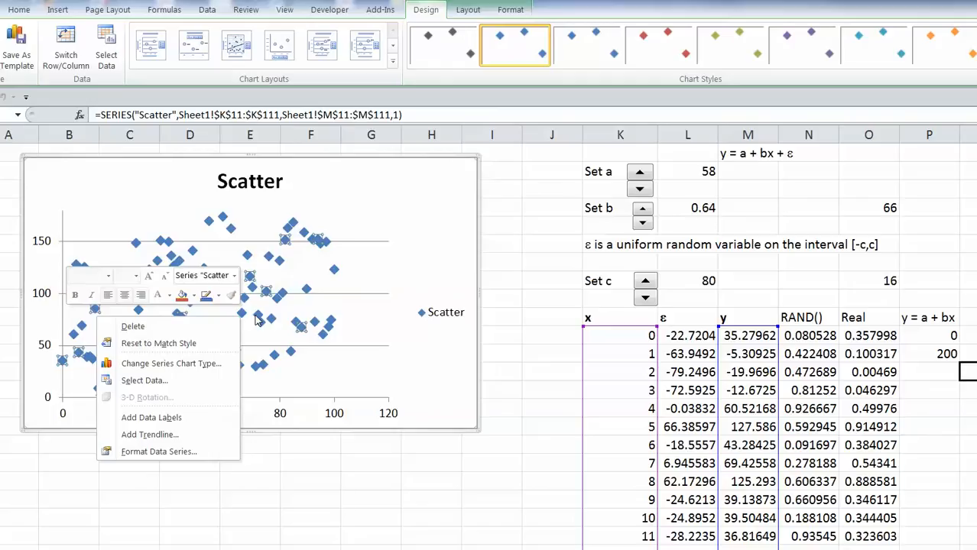
left_click(156, 435)
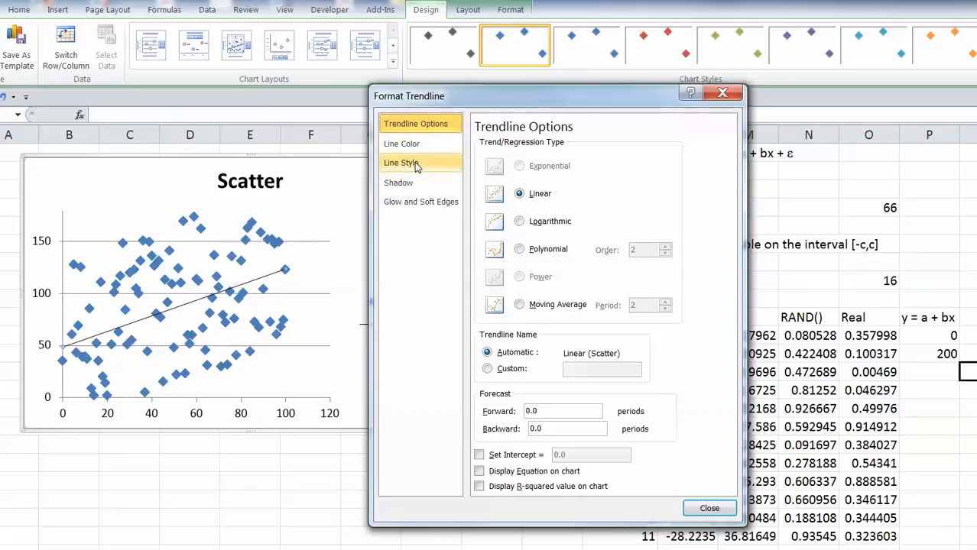
left_click(417, 165)
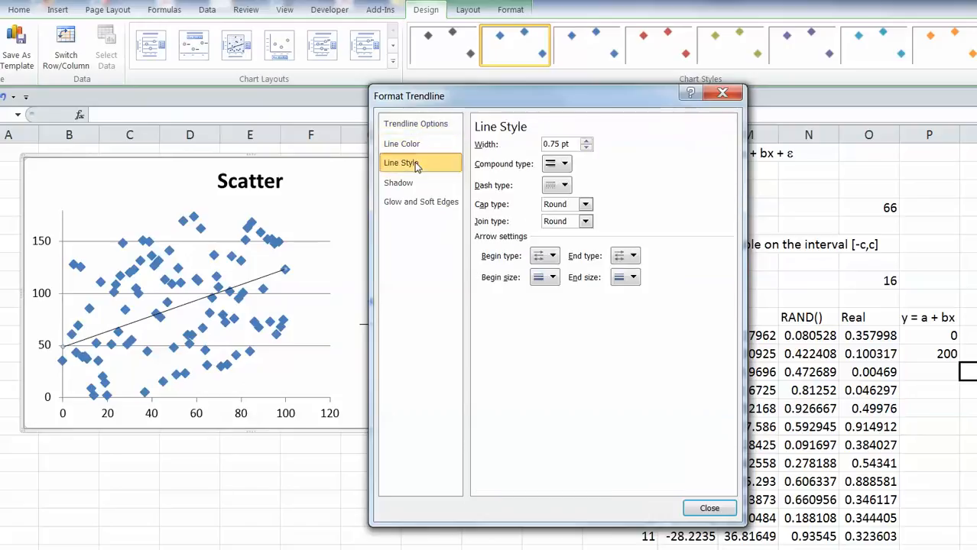
left_click(586, 142)
left_click(586, 142)
left_click(586, 142)
left_click(587, 142)
left_click(587, 143)
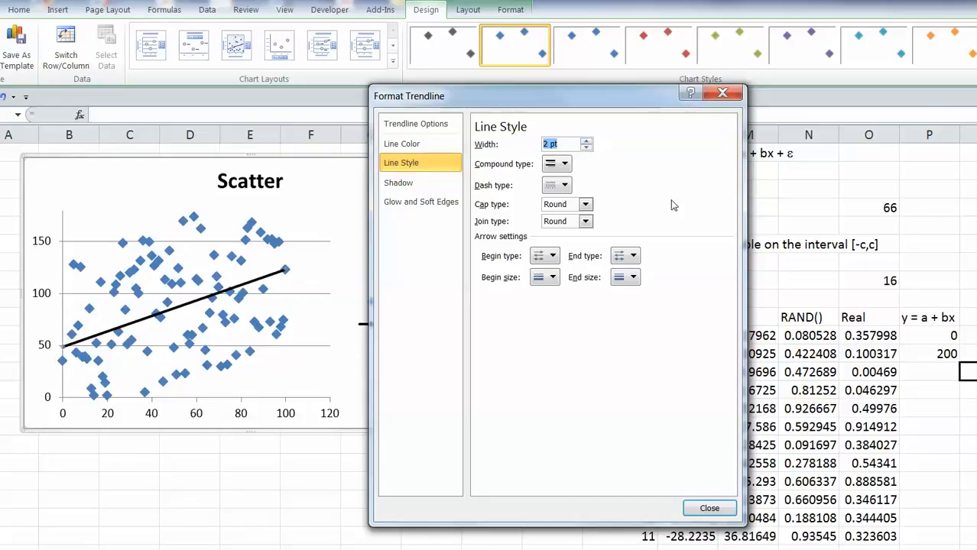
Close the Format Trendline window and deselect the chart by clicking a column J cell.
left_click(710, 511)
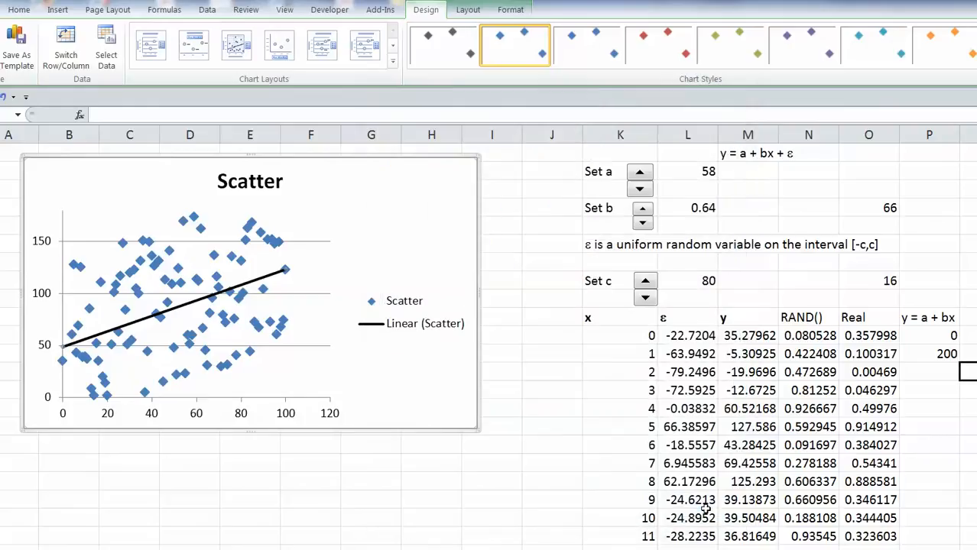
left_click(537, 394)
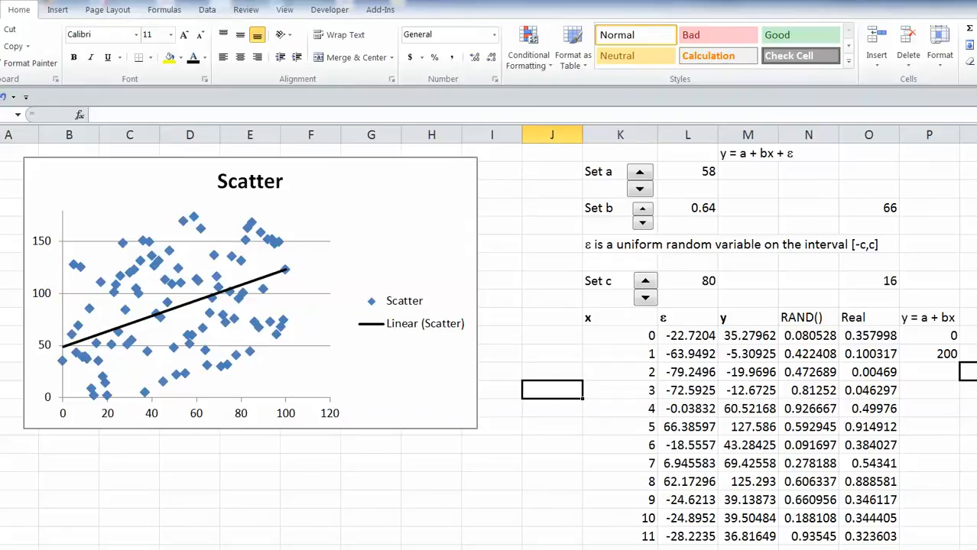
Add a new chart series named from cell P10 with X values P11:P12.
scroll(488, 336, "right", 1)
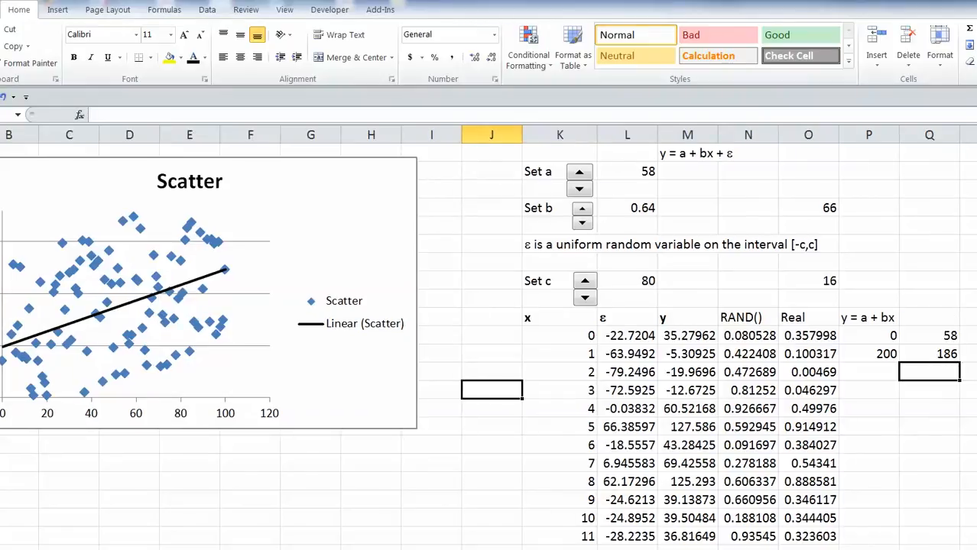
right_click(348, 389)
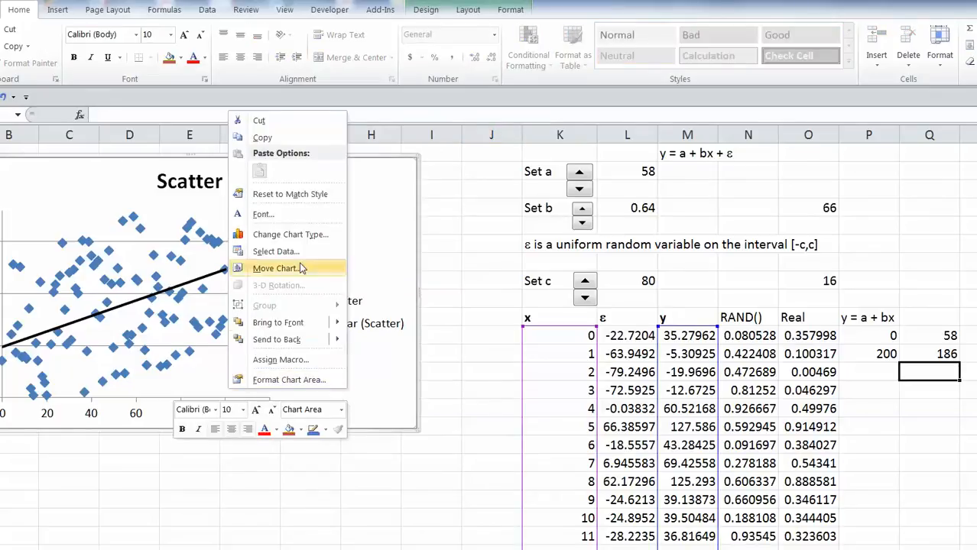
left_click(276, 252)
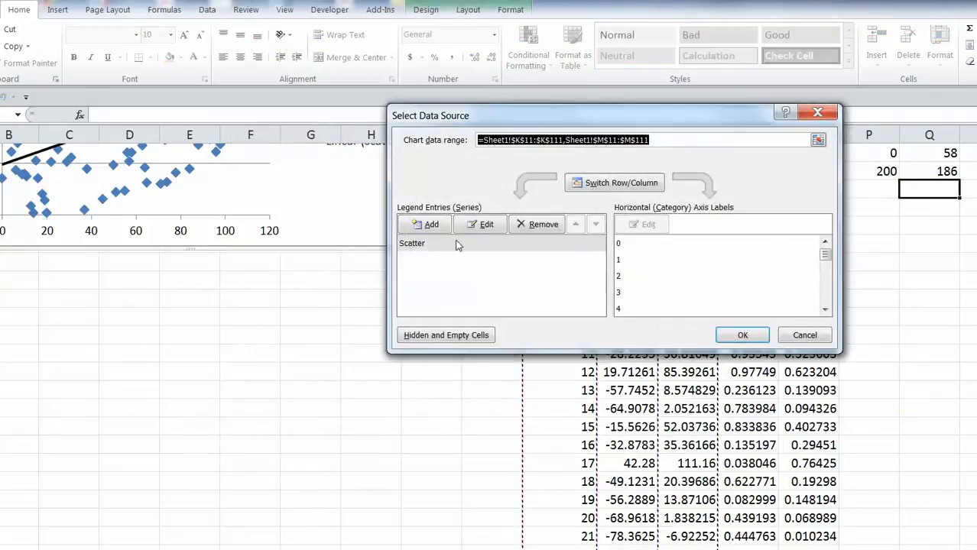
left_click(433, 224)
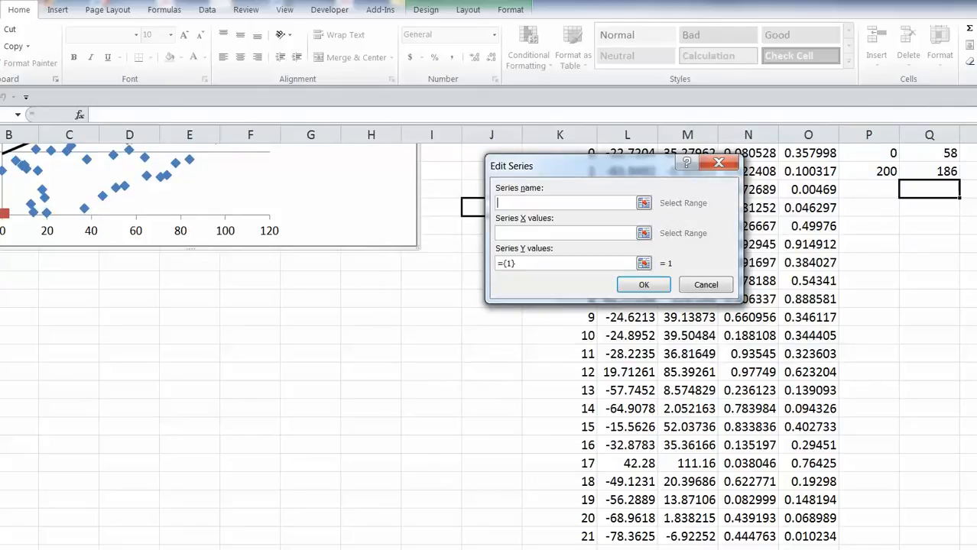
left_click(841, 213)
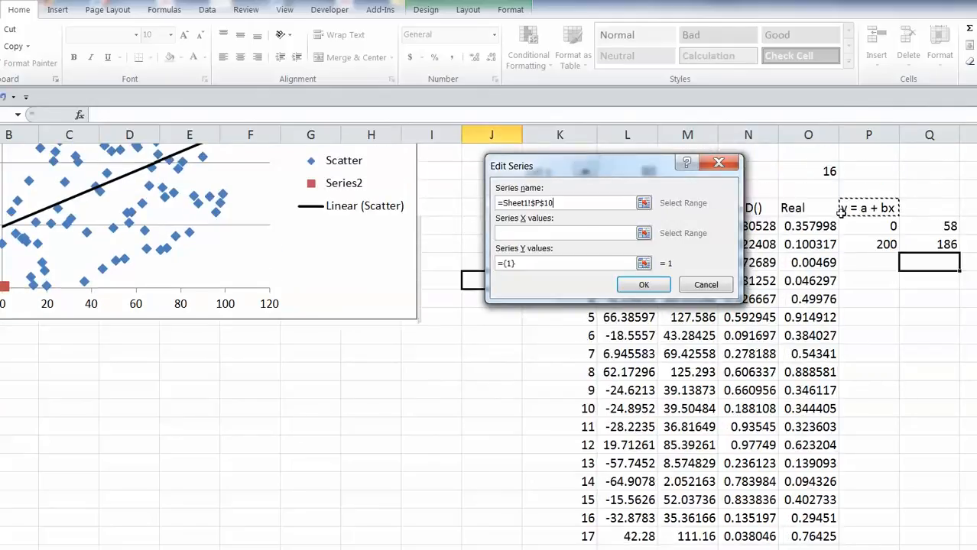
left_click(644, 233)
left_click(862, 228)
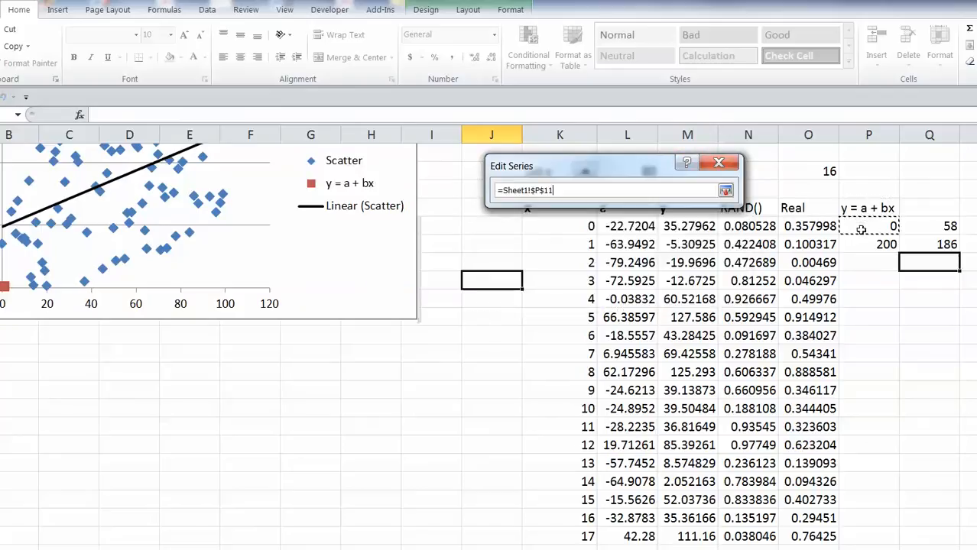
left_click_drag(862, 228, 864, 245)
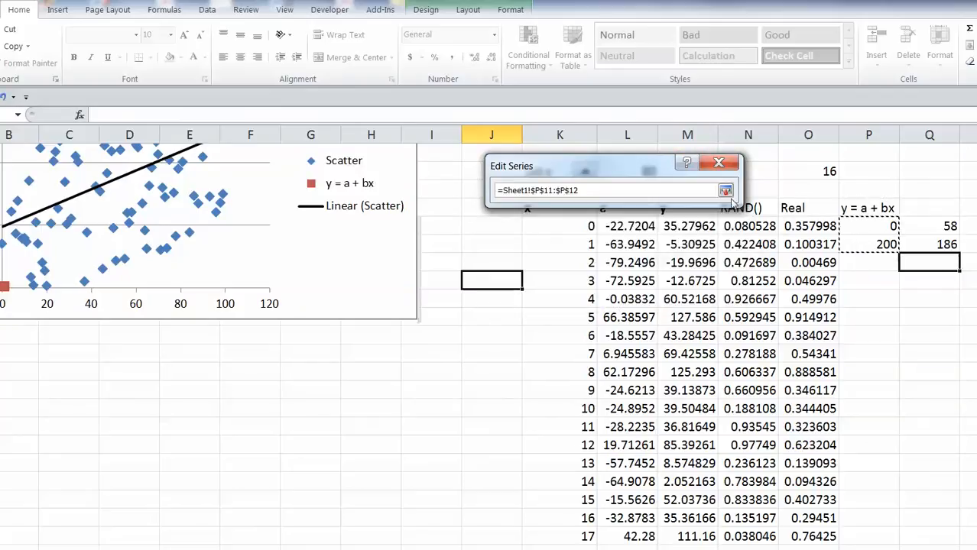
left_click(724, 191)
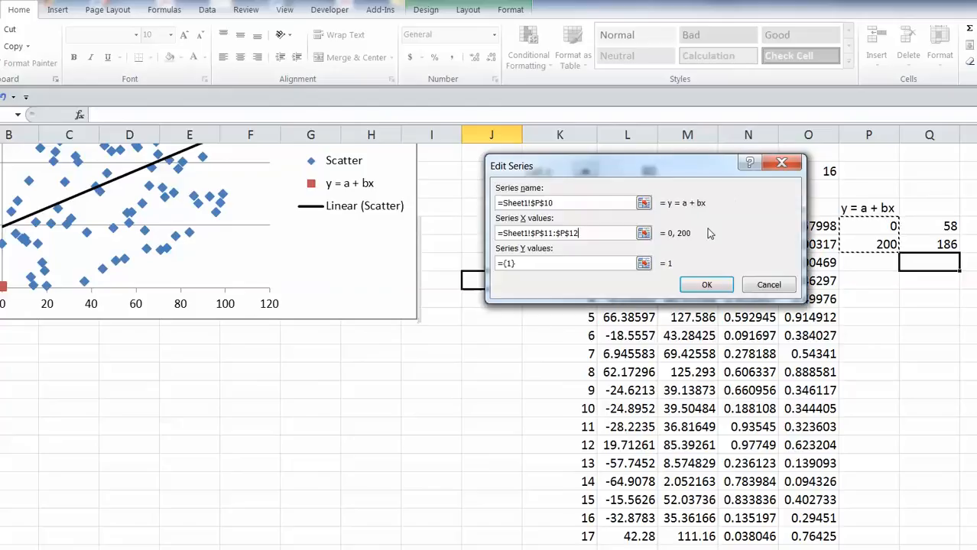
Set the new series' Y values to Q11:Q12 and apply the data source changes.
left_click(643, 263)
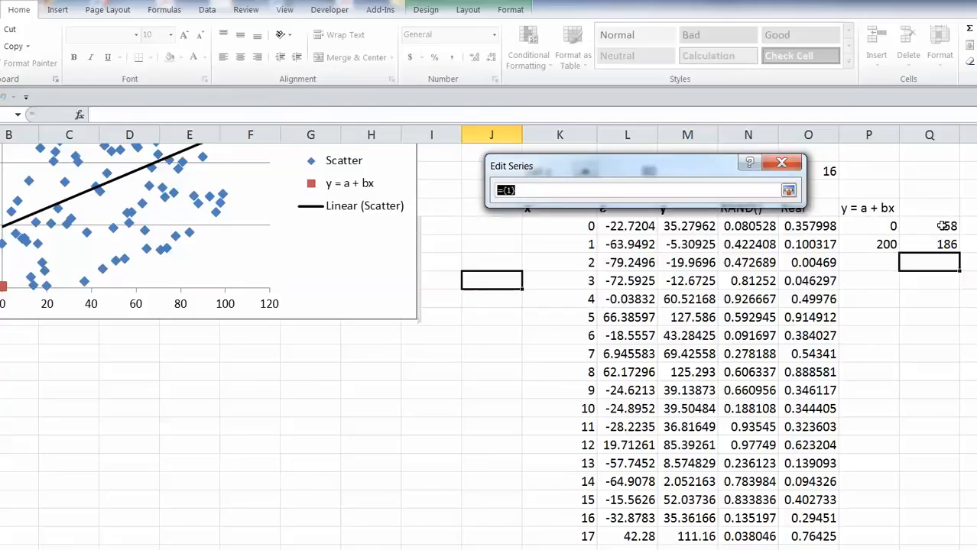
left_click_drag(944, 226, 942, 245)
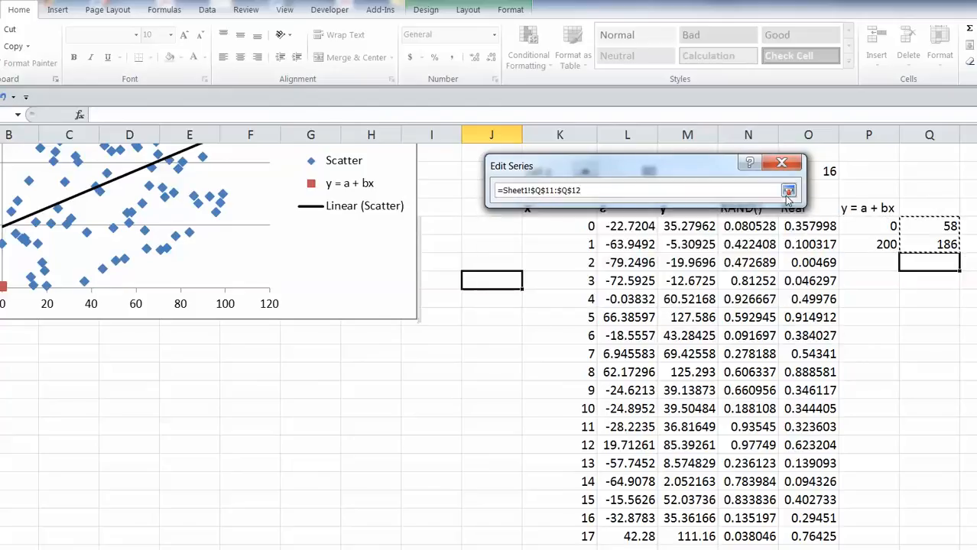
left_click(788, 191)
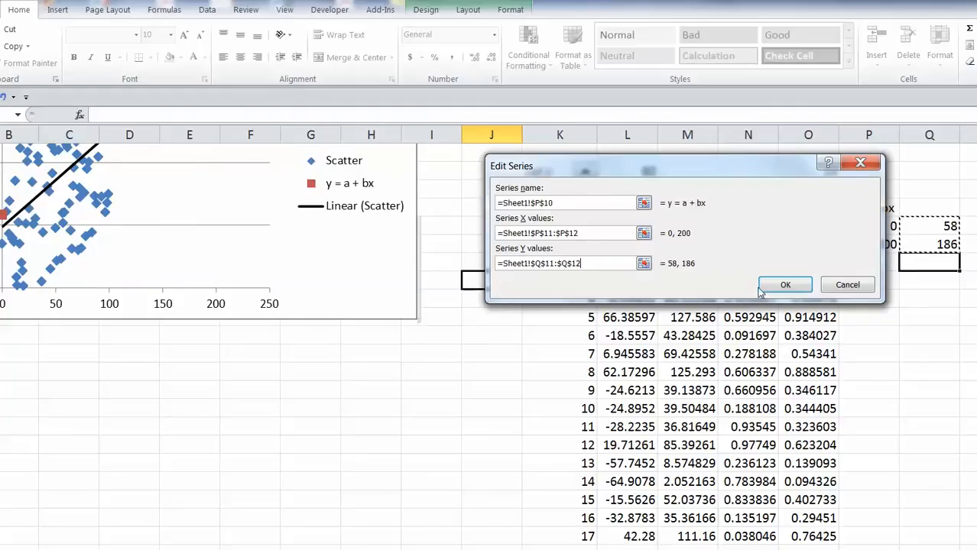
left_click(798, 287)
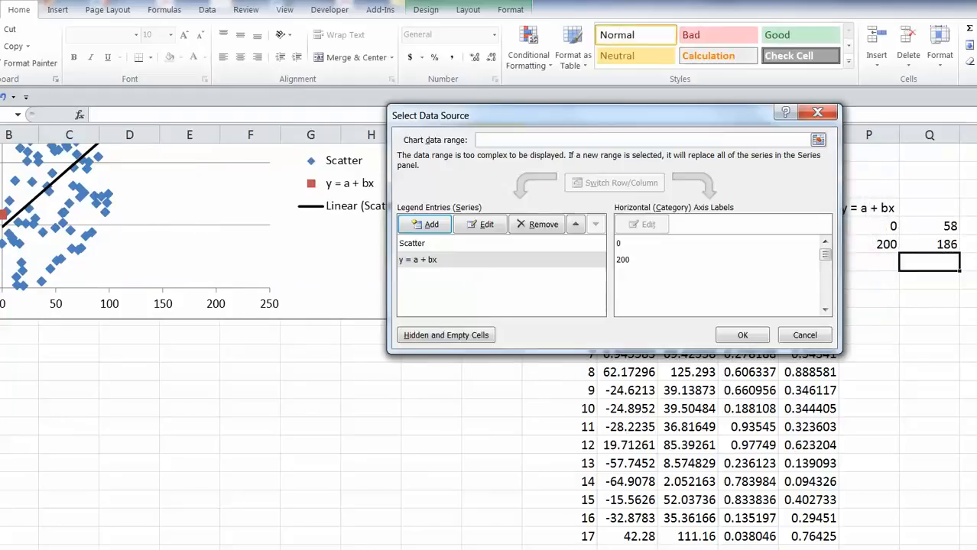
left_click(740, 337)
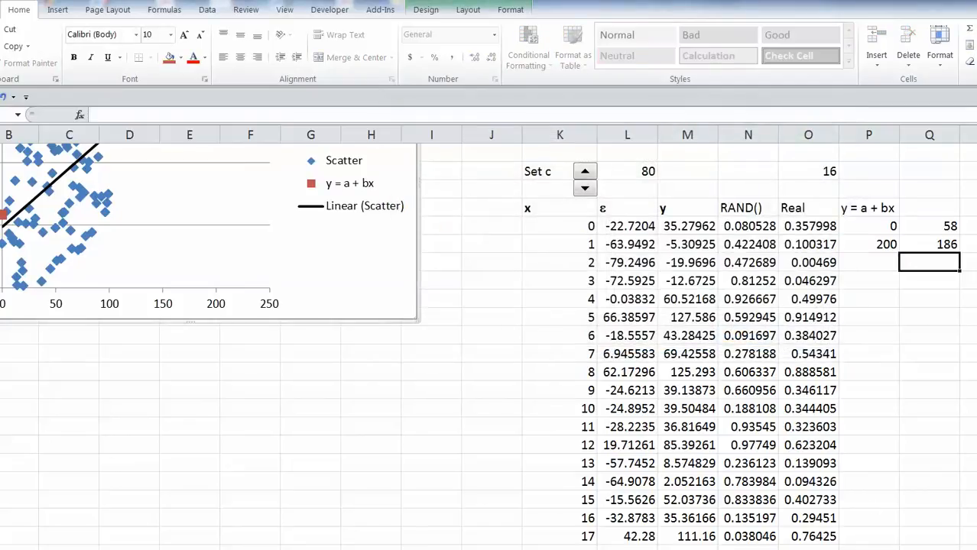
scroll(489, 344, "up", 2)
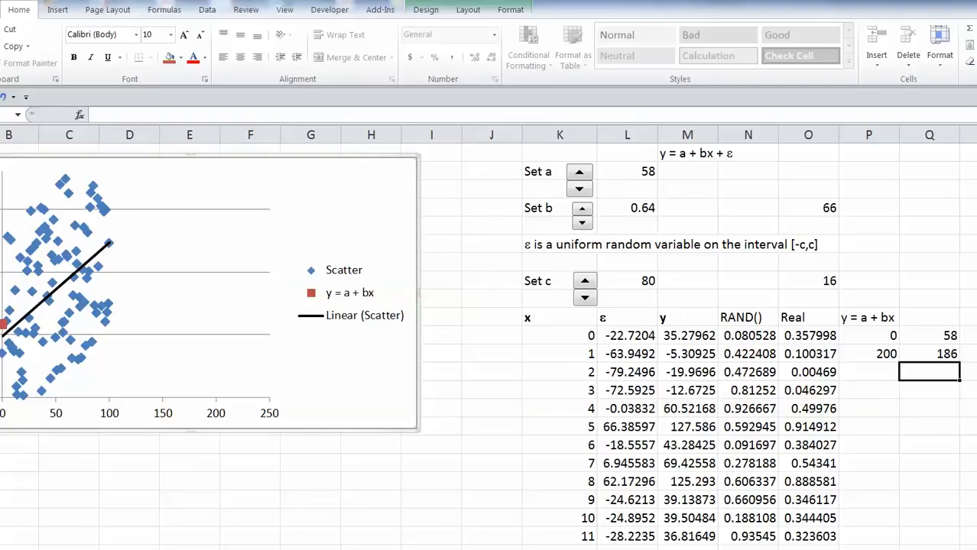
scroll(489, 344, "left", 1)
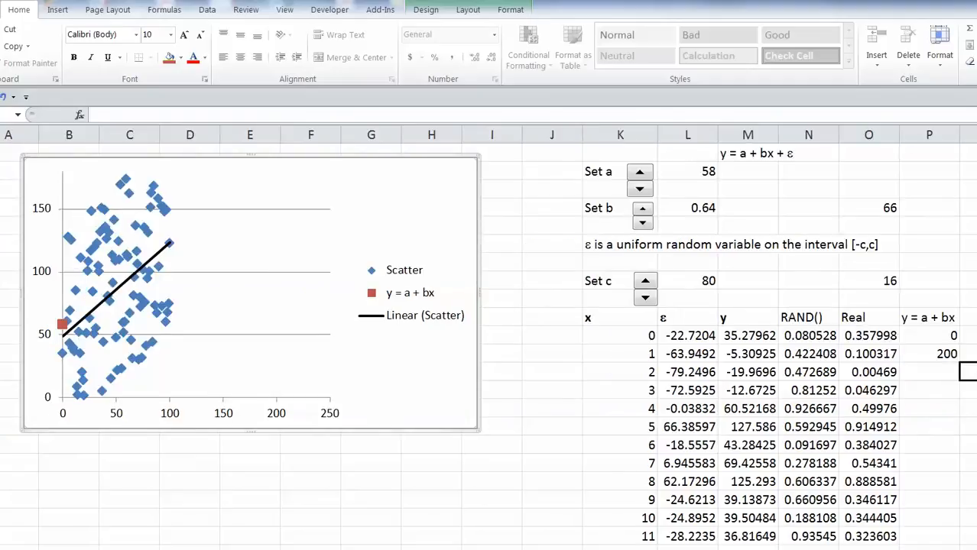
Give the y = a + bx series a visible 2 pt connecting line.
right_click(62, 327)
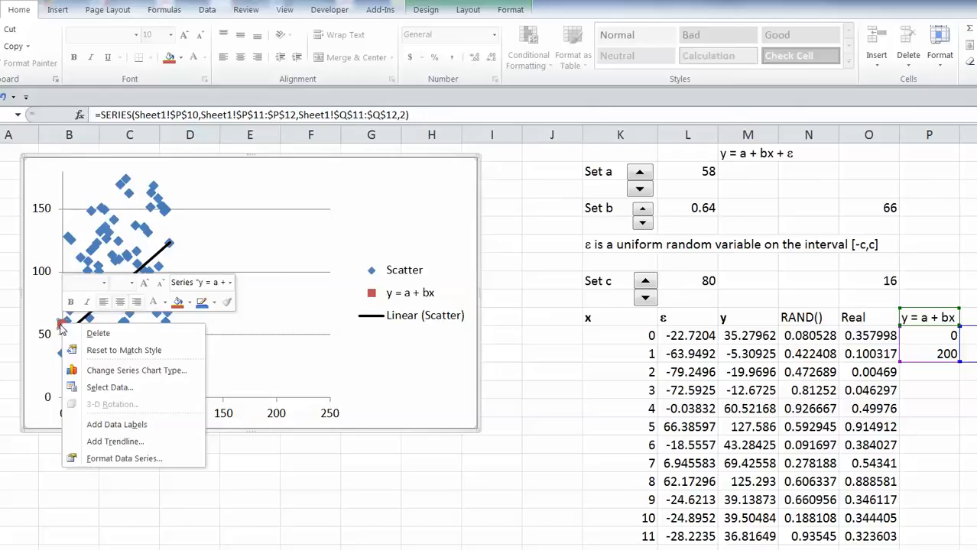
left_click(114, 459)
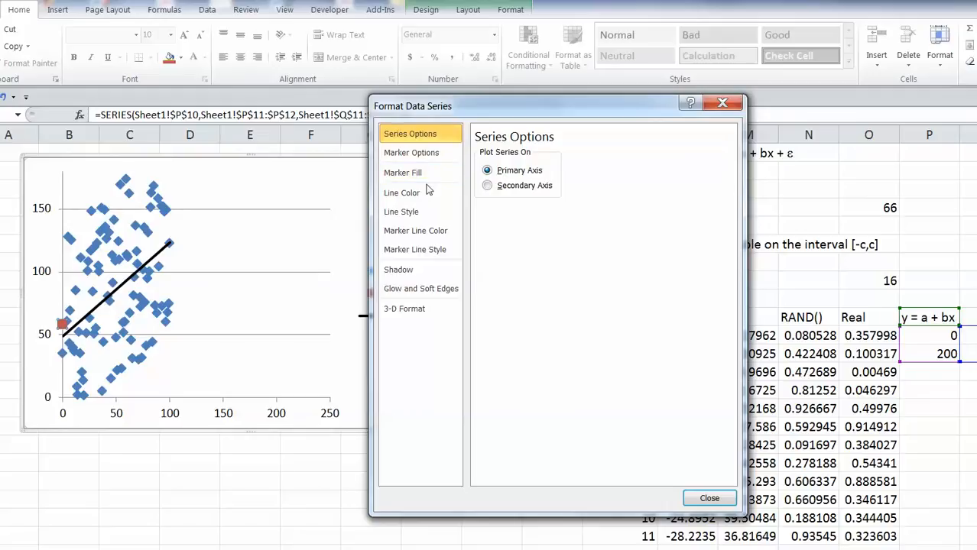
left_click(417, 214)
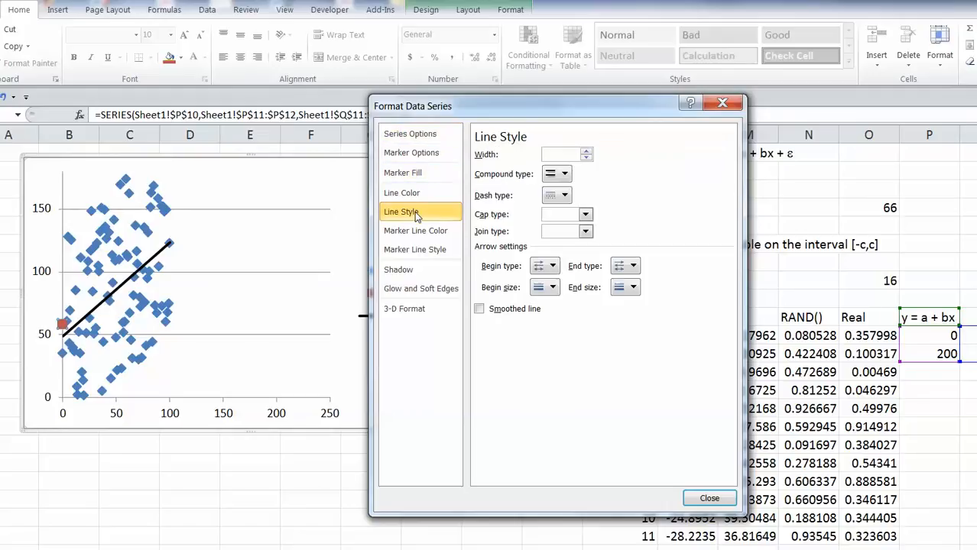
left_click(587, 155)
left_click(587, 155)
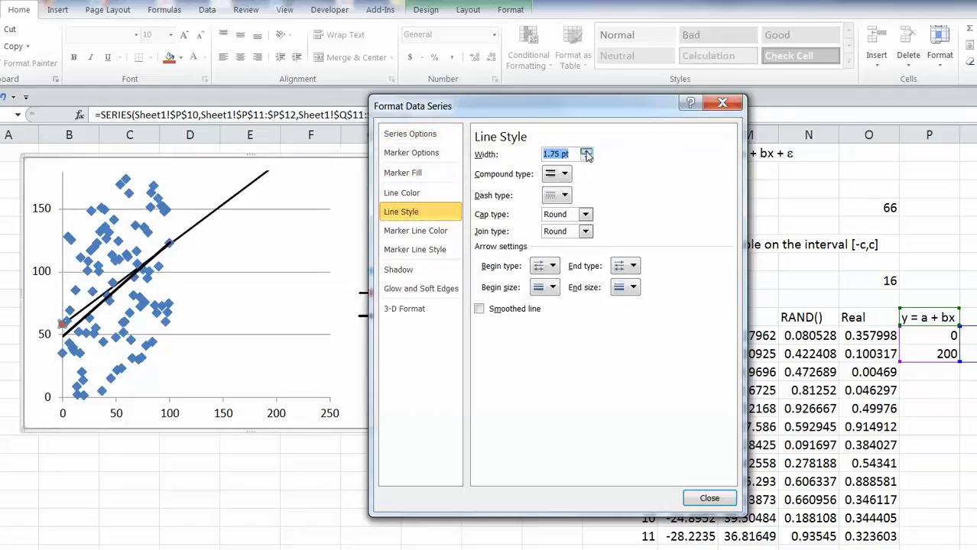
left_click(587, 155)
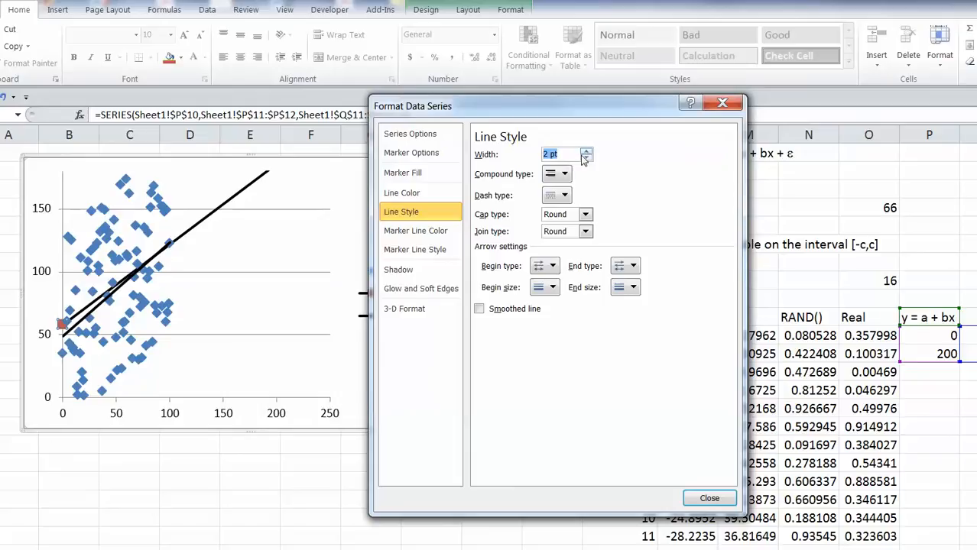
Color the y = a + bx line dark red and make it dashed.
left_click(432, 200)
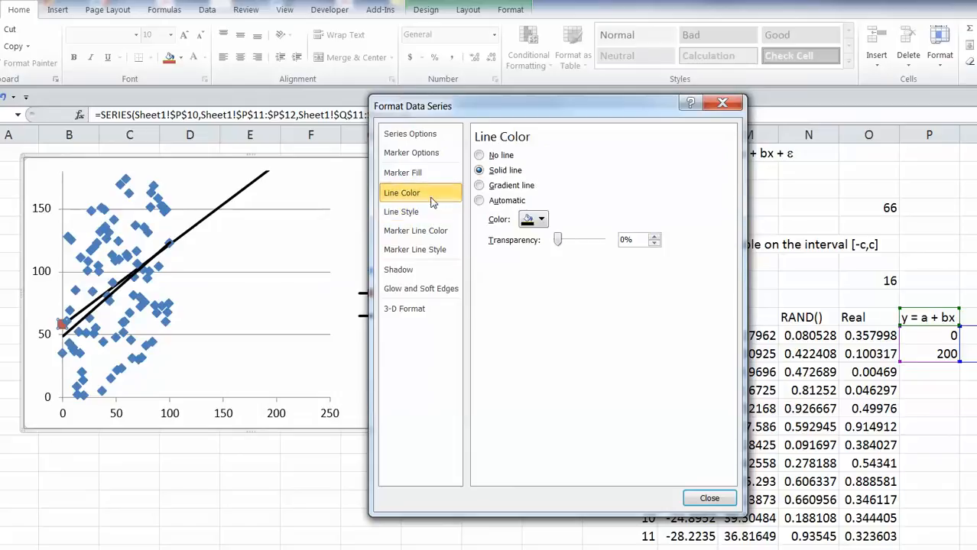
left_click(542, 221)
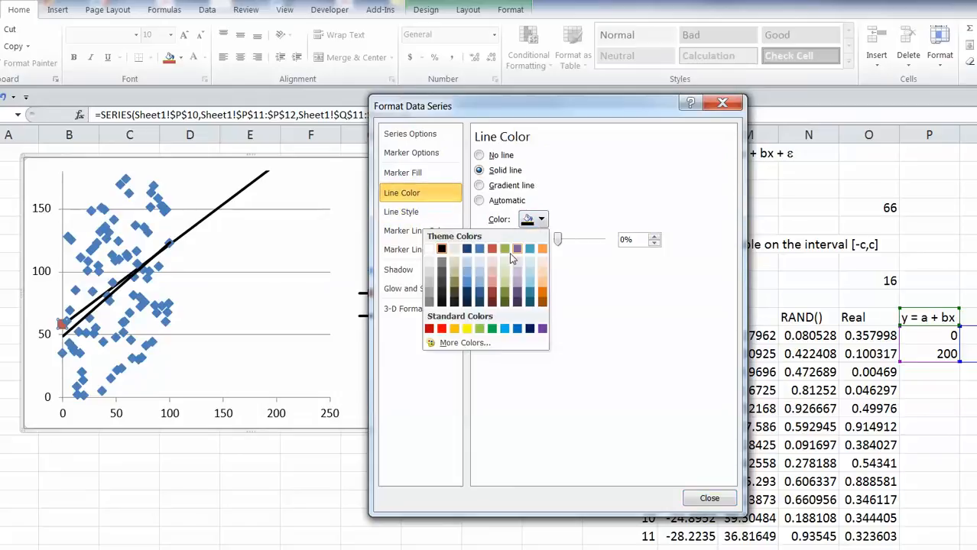
left_click(429, 328)
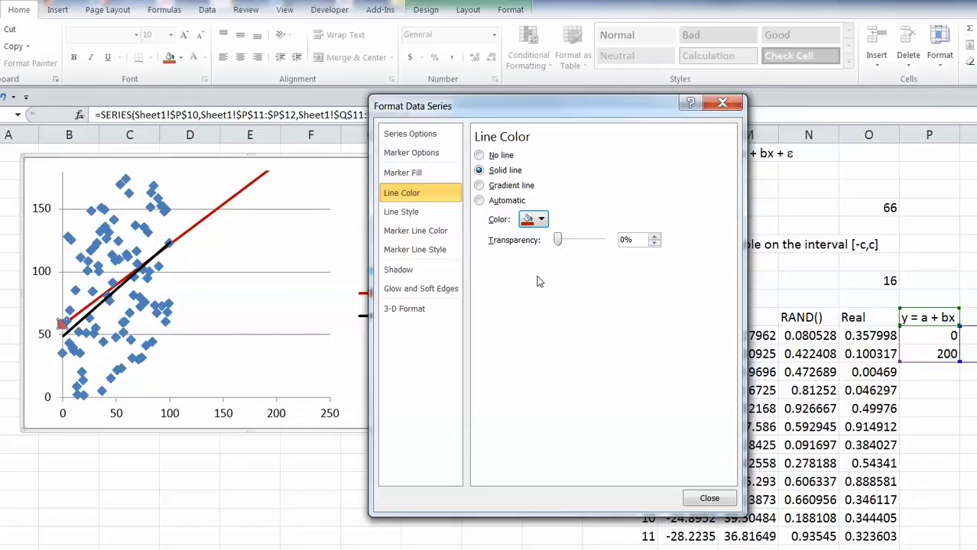
left_click(405, 212)
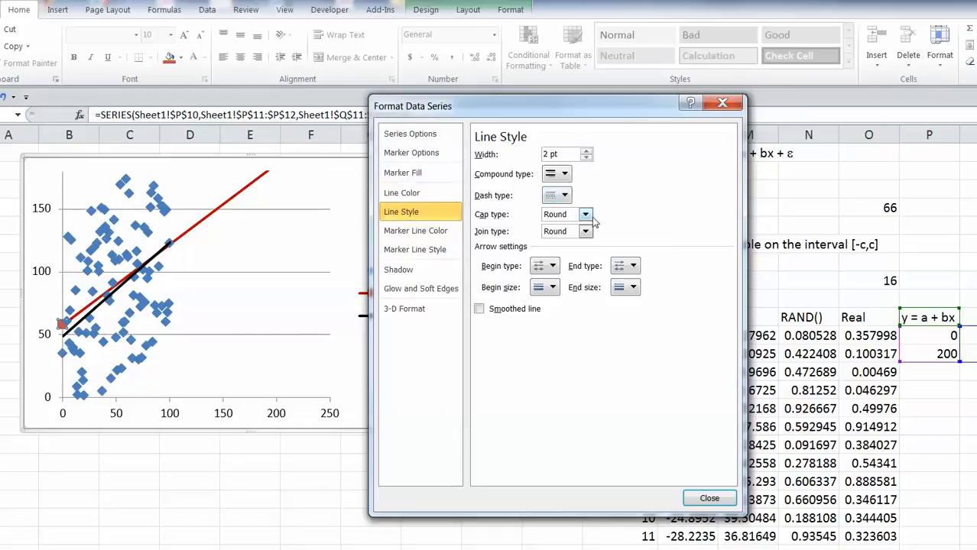
left_click(566, 197)
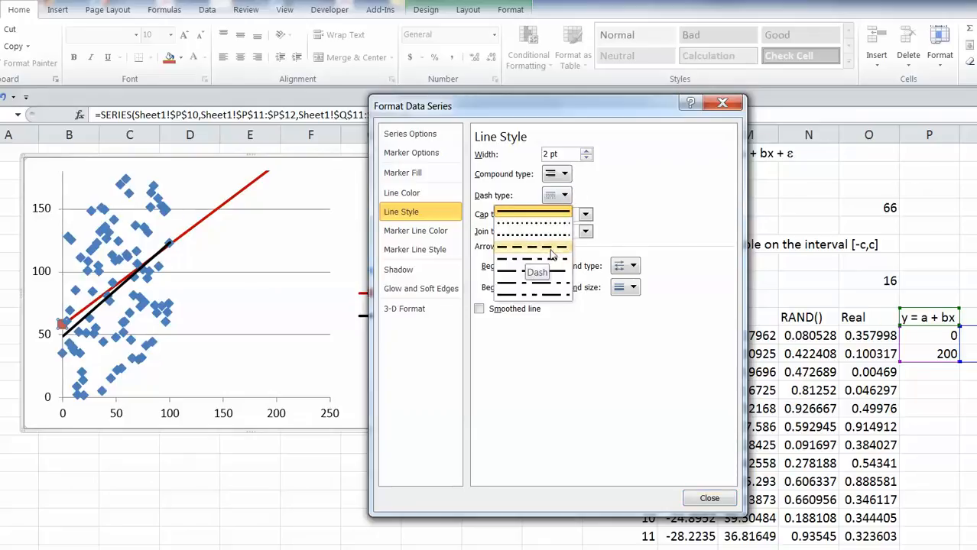
left_click(551, 260)
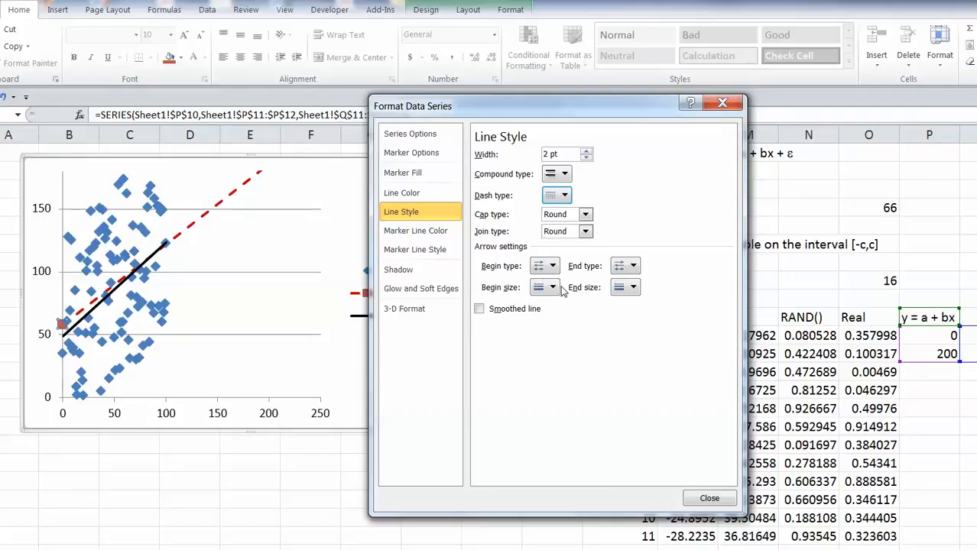
left_click(709, 500)
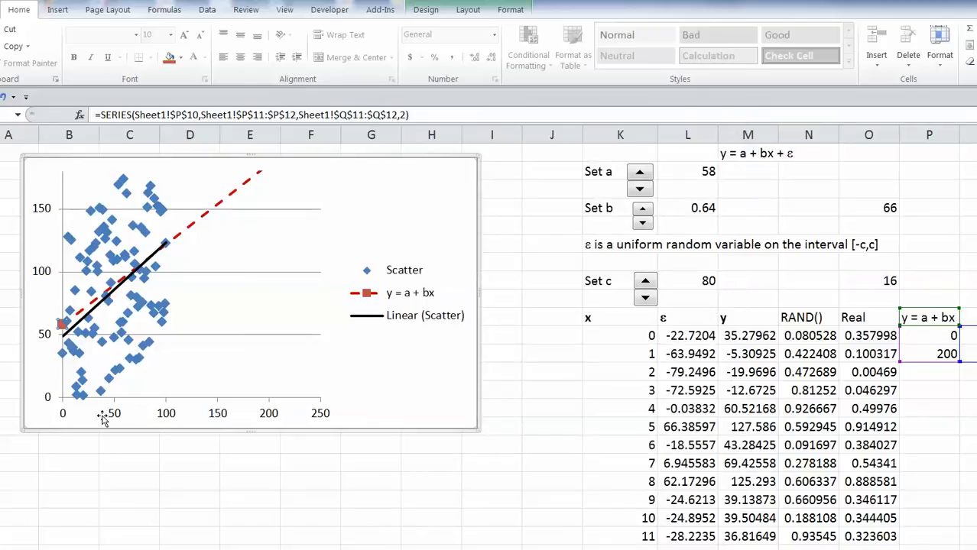
Fix the horizontal axis minimum at 0 and maximum at 150.
left_click(65, 415)
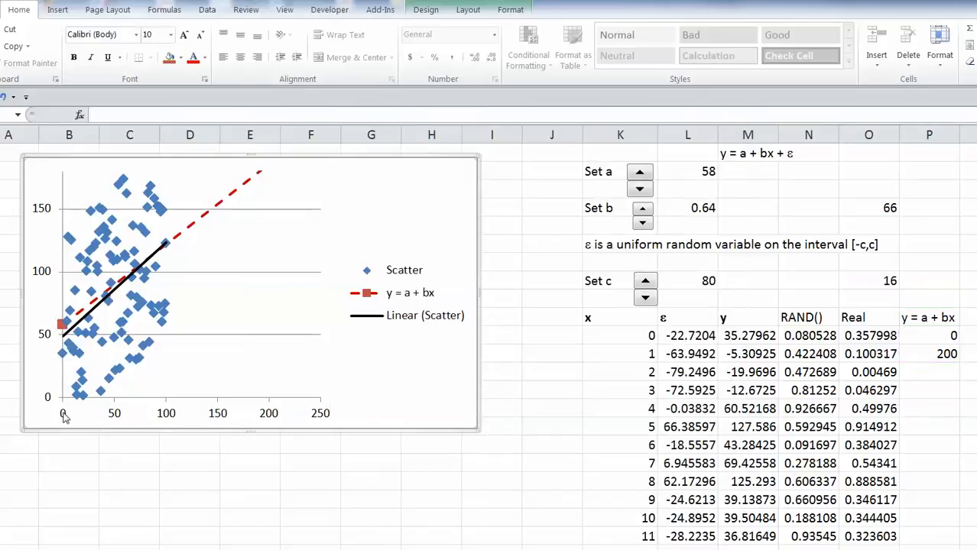
right_click(69, 417)
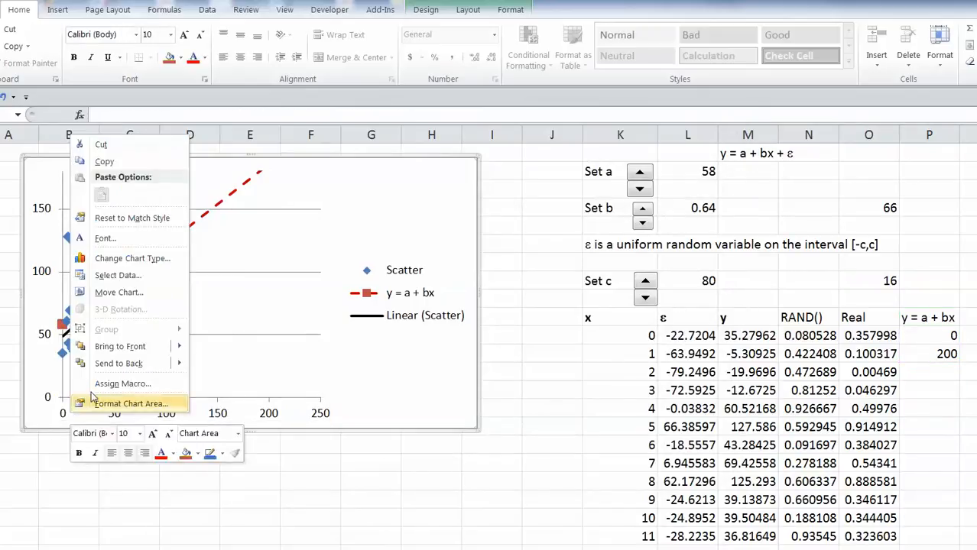
left_click(255, 464)
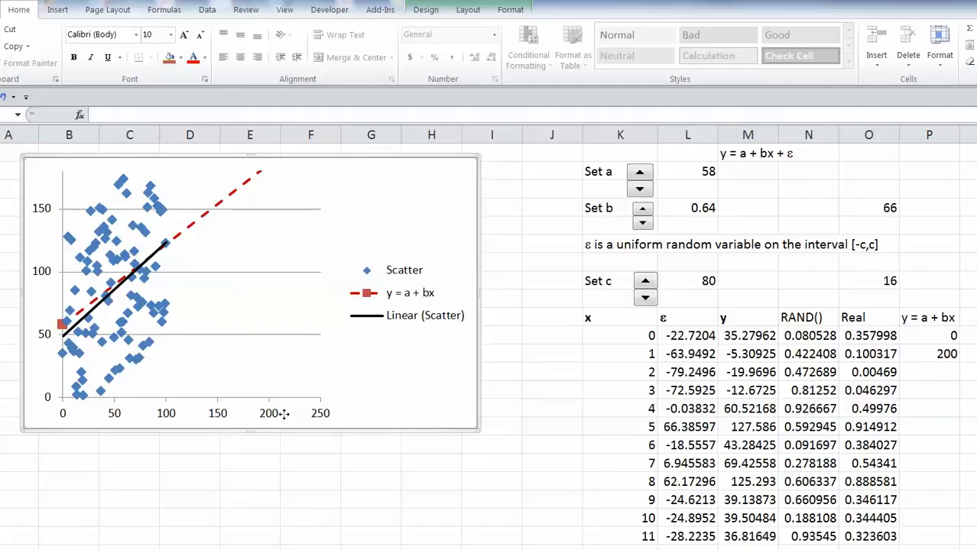
left_click(267, 417)
right_click(268, 415)
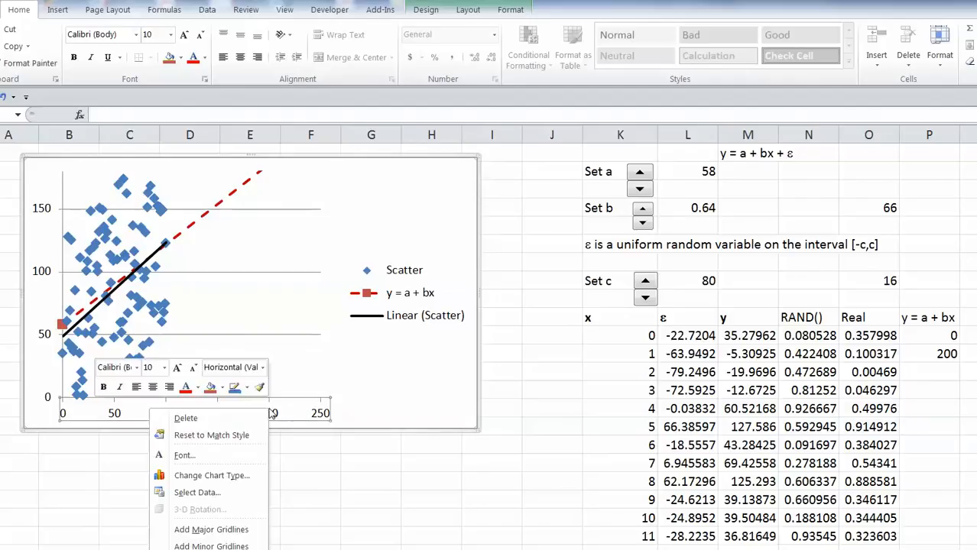
left_click(201, 549)
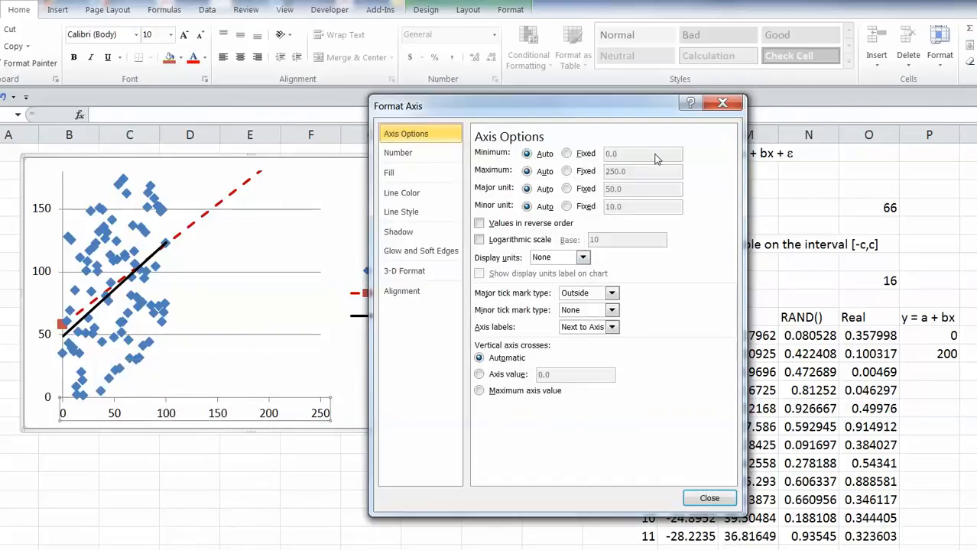
left_click(569, 155)
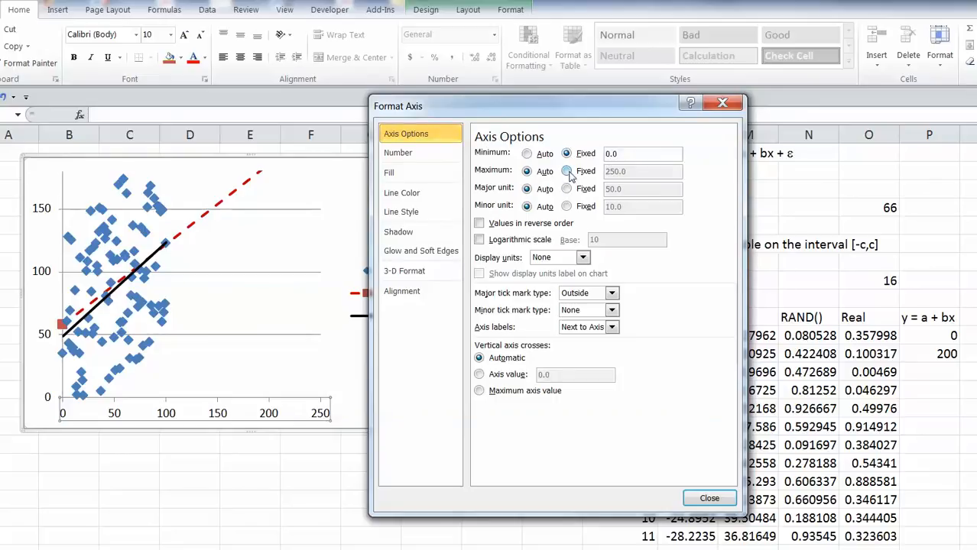
left_click(567, 171)
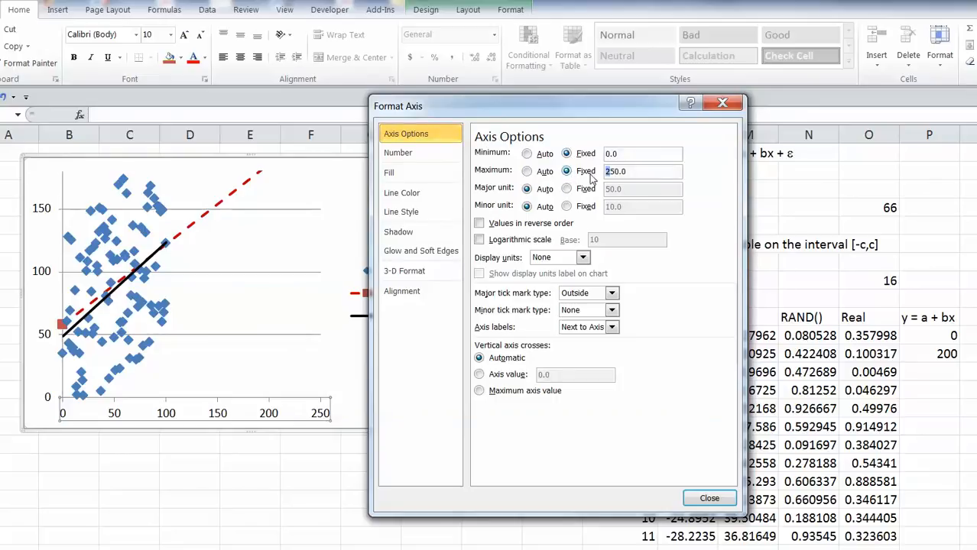
type("1")
left_click(708, 499)
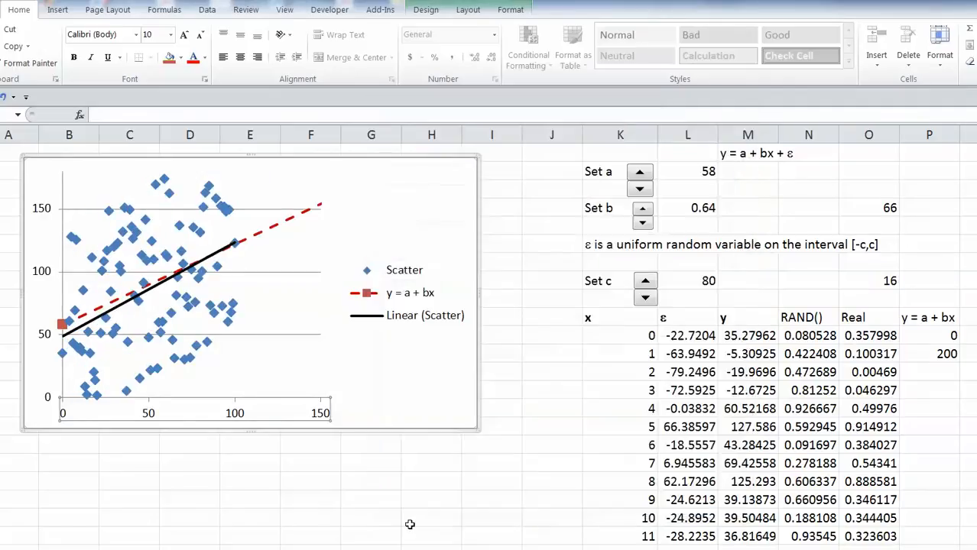
left_click(393, 515)
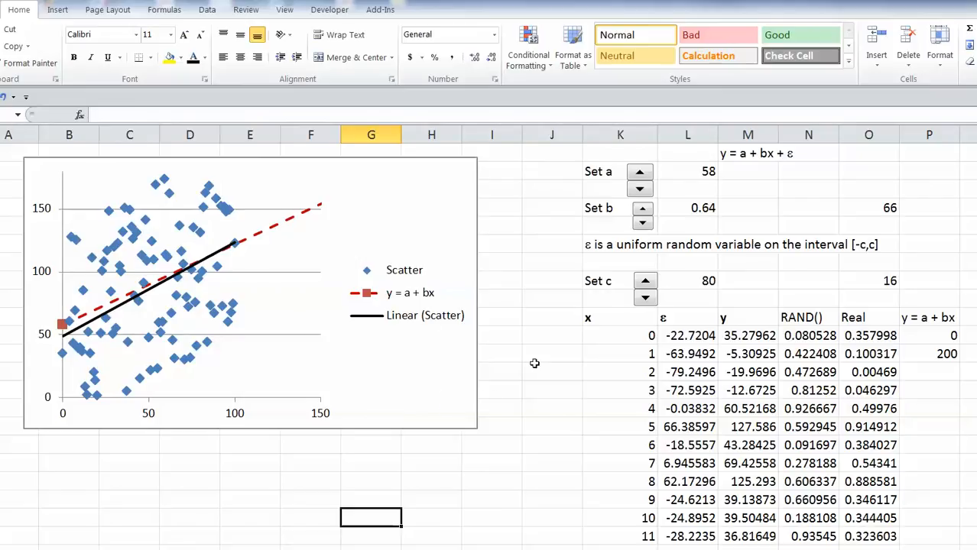
Raise Set c with its spin button, then lower it step by step to 30.
left_click(585, 354)
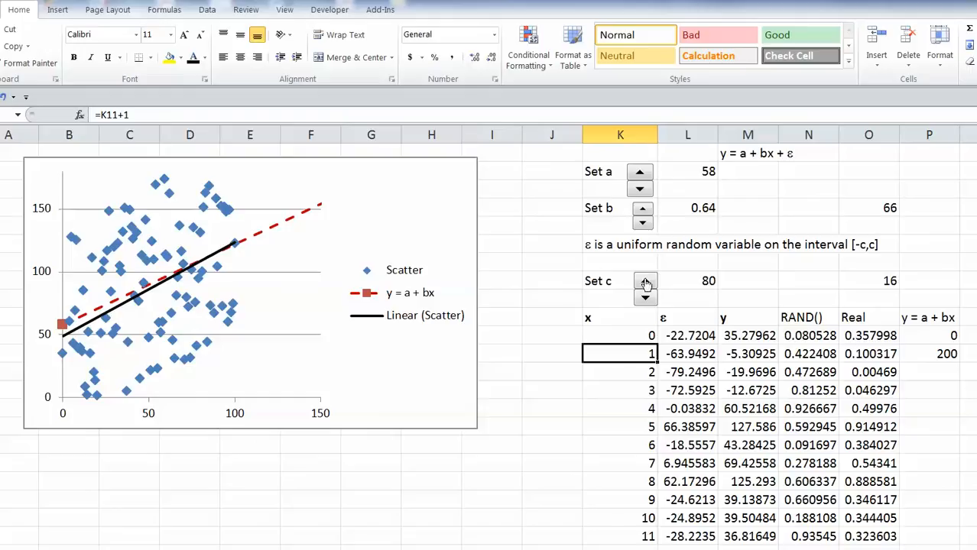
left_click_drag(646, 284, 646, 284)
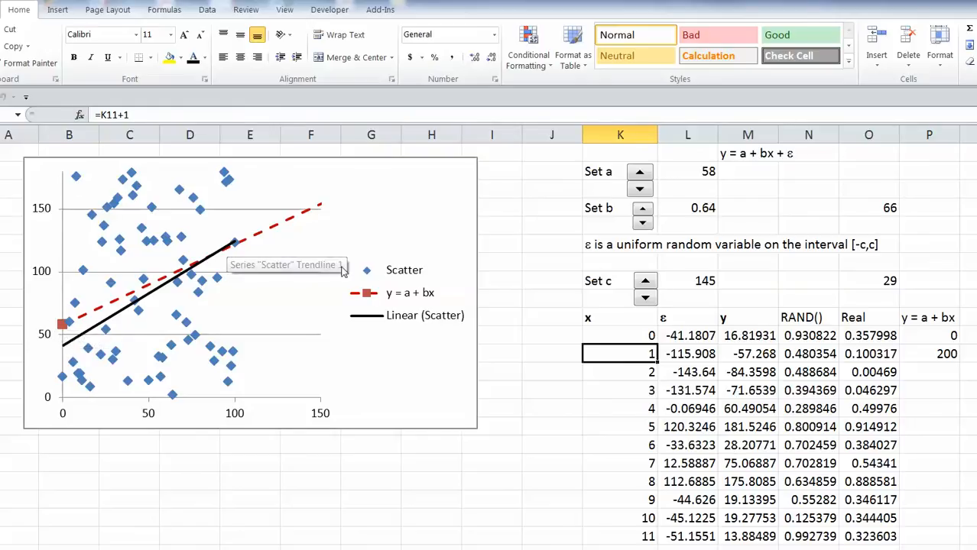
left_click(646, 300)
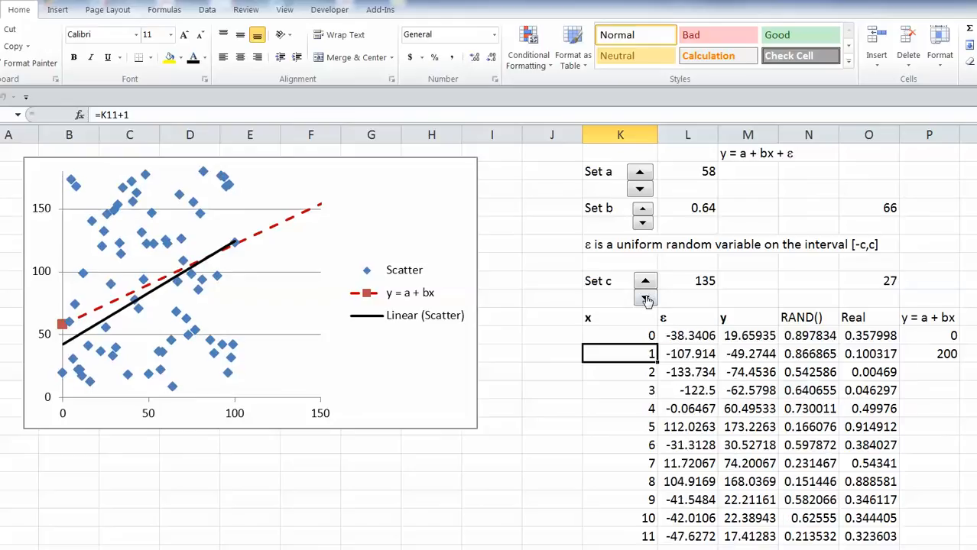
left_click(646, 300)
left_click(646, 300)
left_click(645, 299)
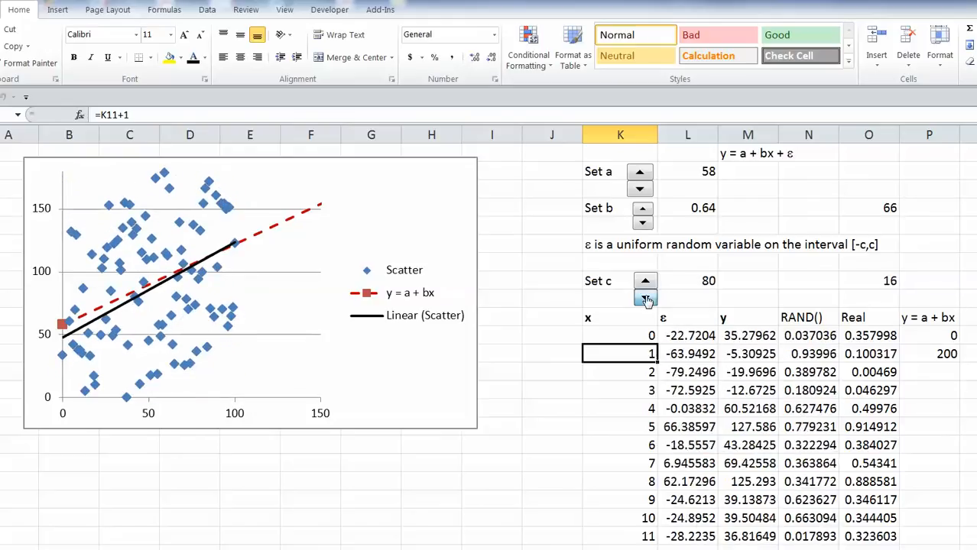
left_click(645, 299)
left_click(645, 299)
left_click(645, 299)
left_click(645, 299)
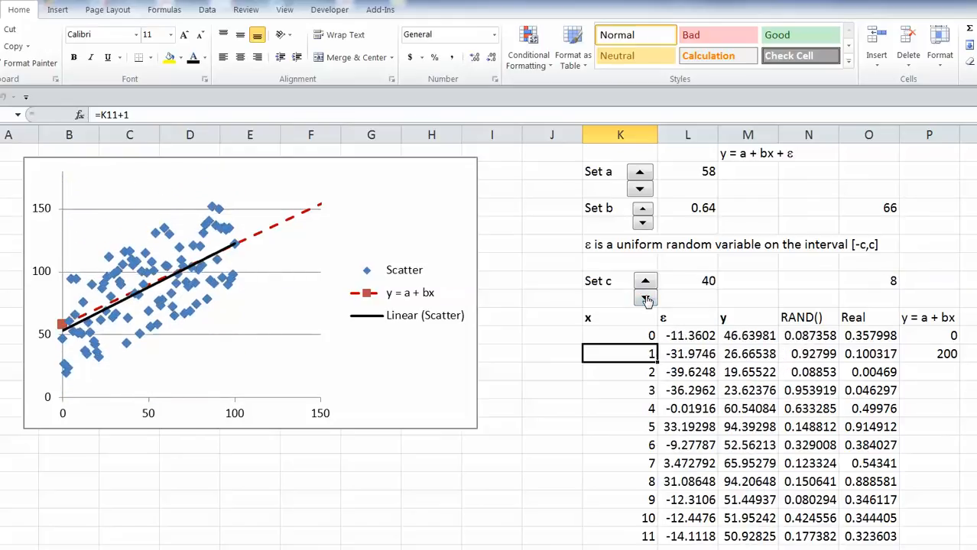
left_click(645, 299)
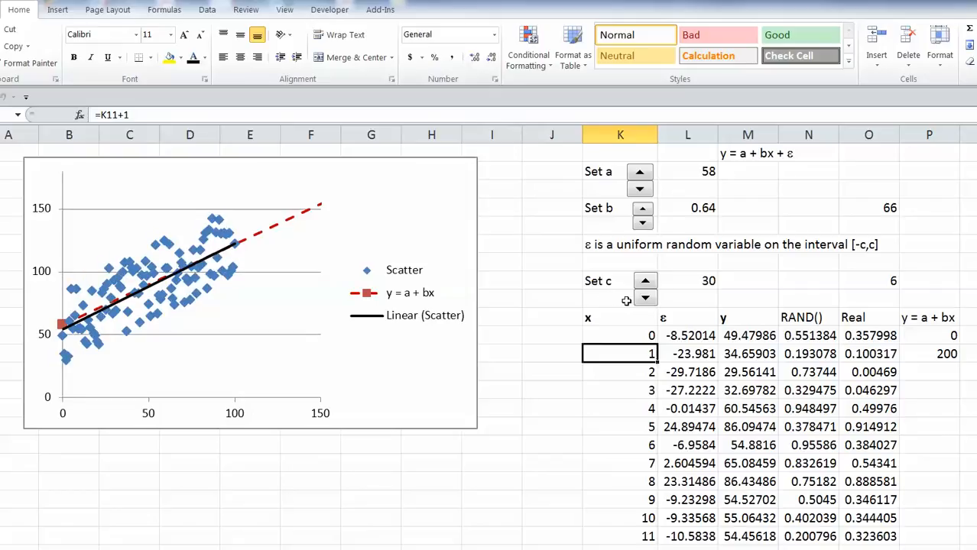
Raise Set c back up to 115 to widen the scatter.
left_click(645, 281)
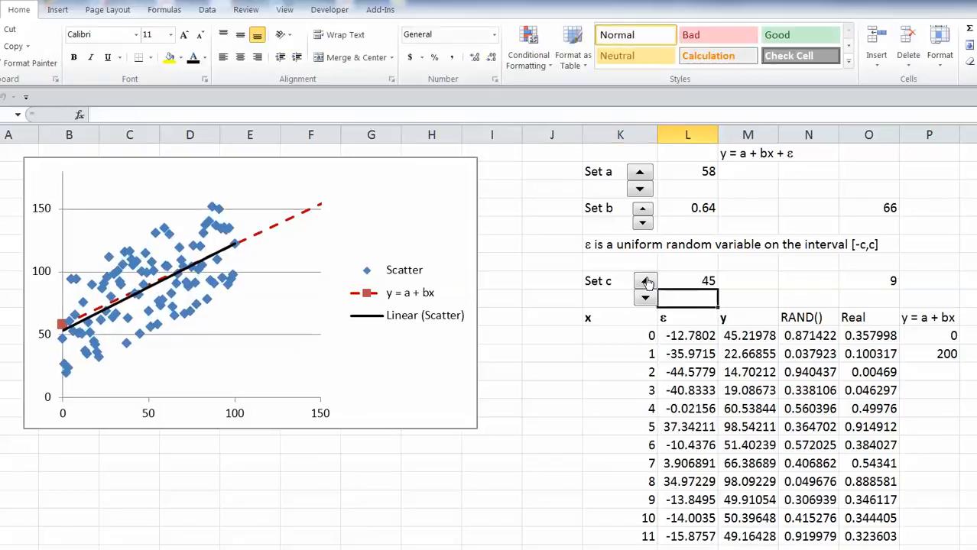
double_click(646, 282)
double_click(646, 282)
double_click(646, 282)
left_click(646, 282)
double_click(646, 282)
left_click(646, 282)
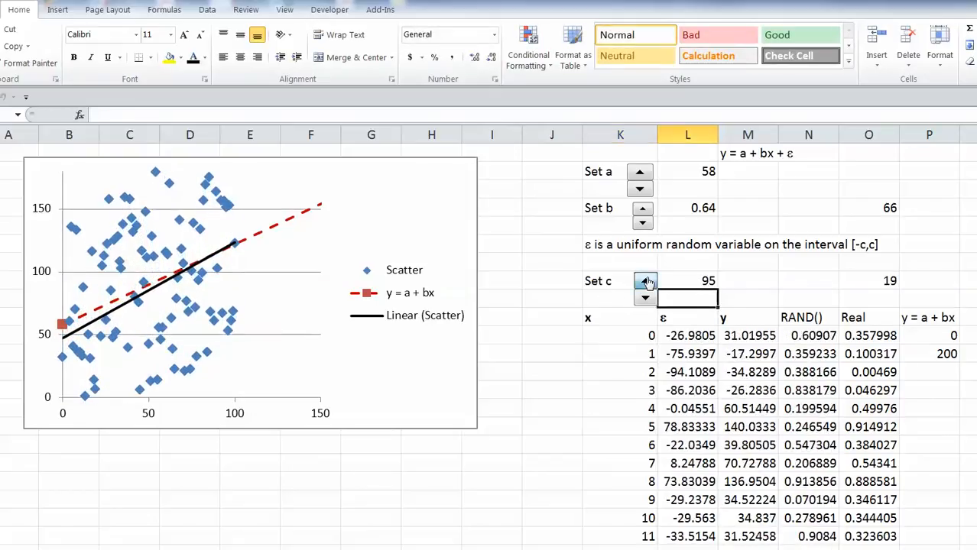
double_click(646, 282)
double_click(646, 282)
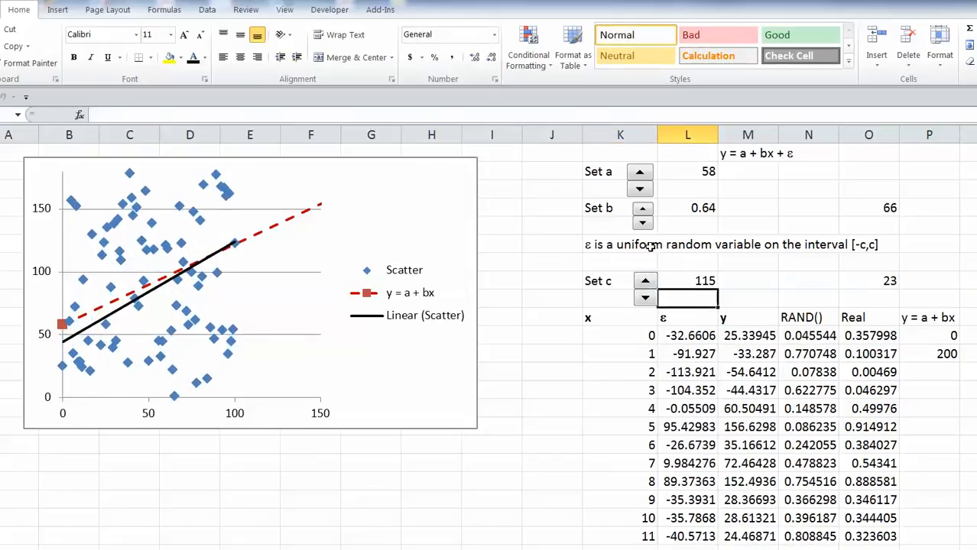
Vary Set a and Set b with their spin buttons, leaving a at 62 and b at 0.68.
left_click(641, 172)
triple_click(641, 172)
double_click(641, 173)
left_click(640, 172)
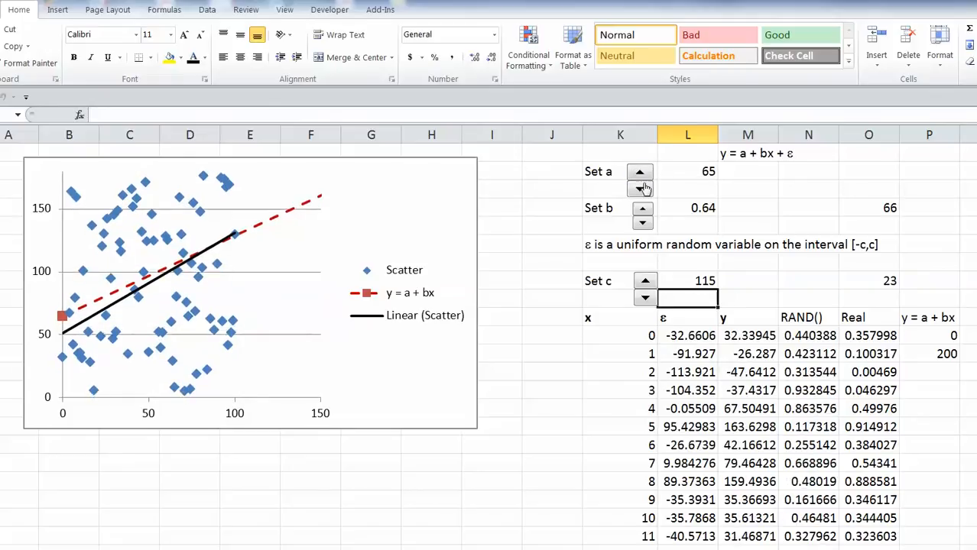
double_click(642, 189)
left_click(642, 188)
left_click(646, 209)
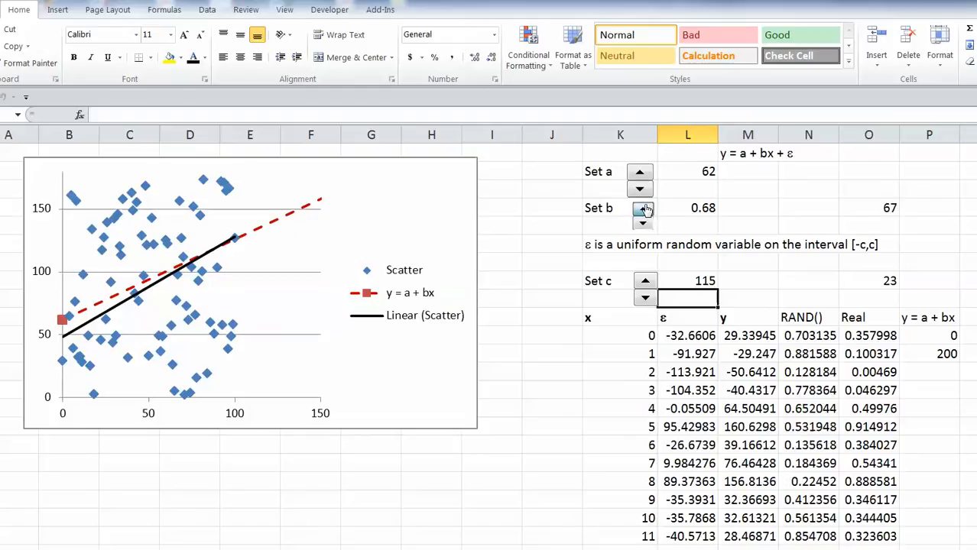
double_click(646, 210)
double_click(646, 211)
left_click(648, 226)
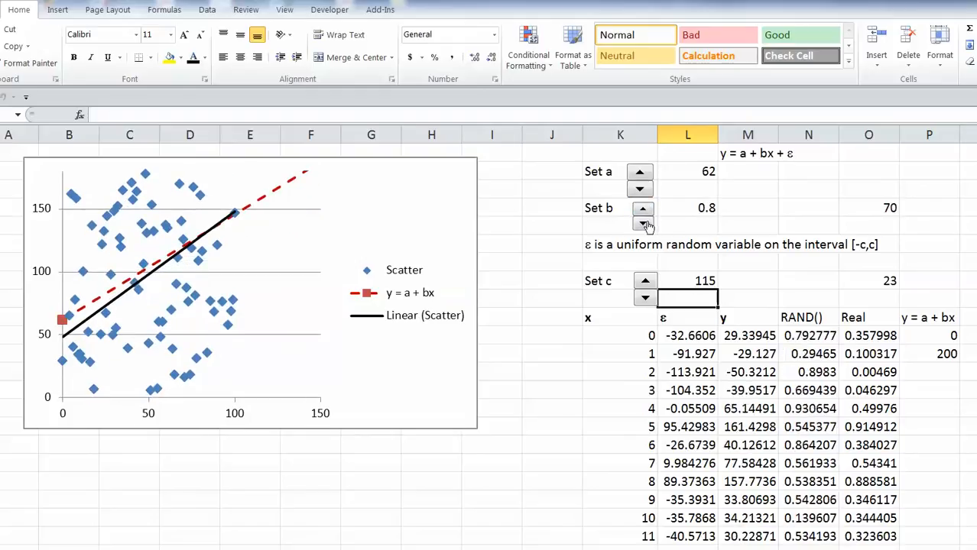
double_click(648, 226)
left_click(647, 226)
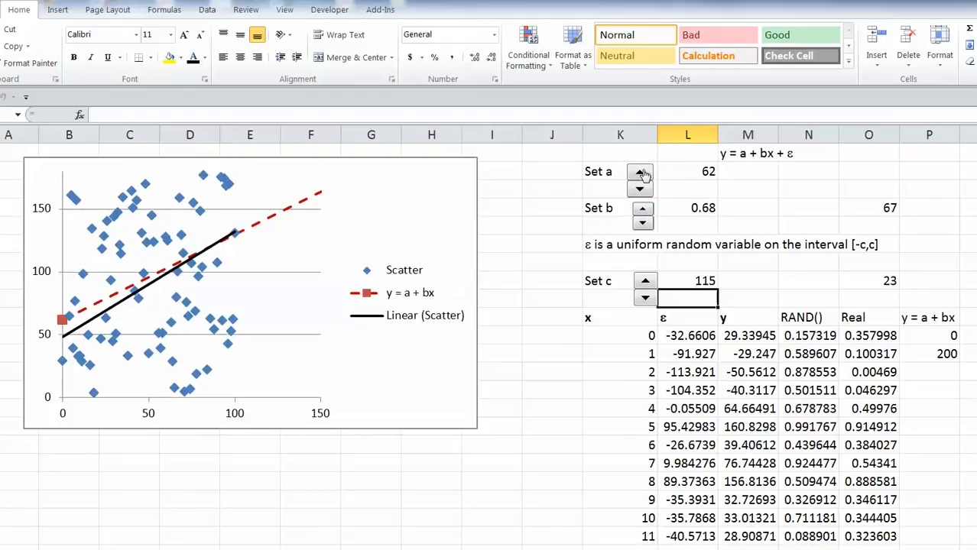
Raise Set a to 110 and lower Set b to -0.48.
left_click_drag(643, 174, 643, 174)
left_click(643, 174)
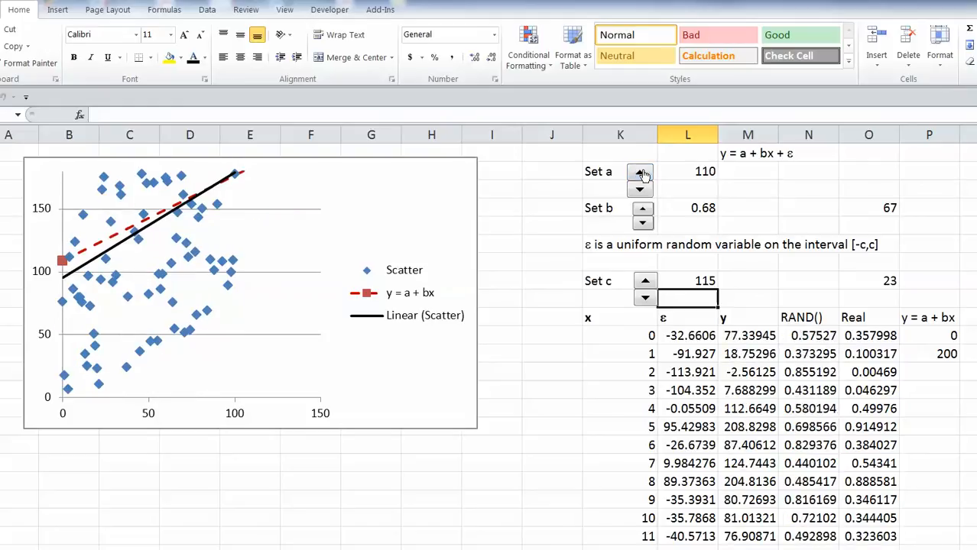
left_click_drag(644, 225, 650, 222)
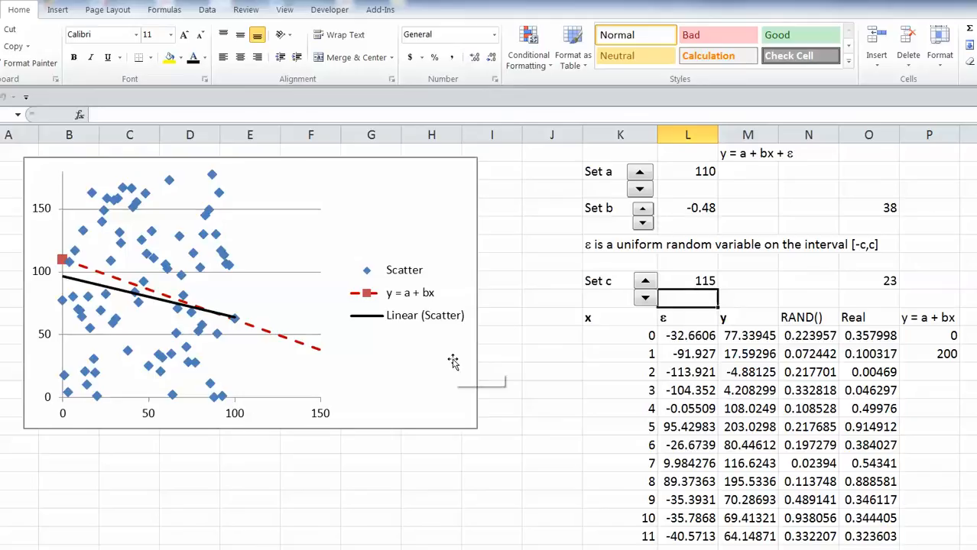
left_click(413, 399)
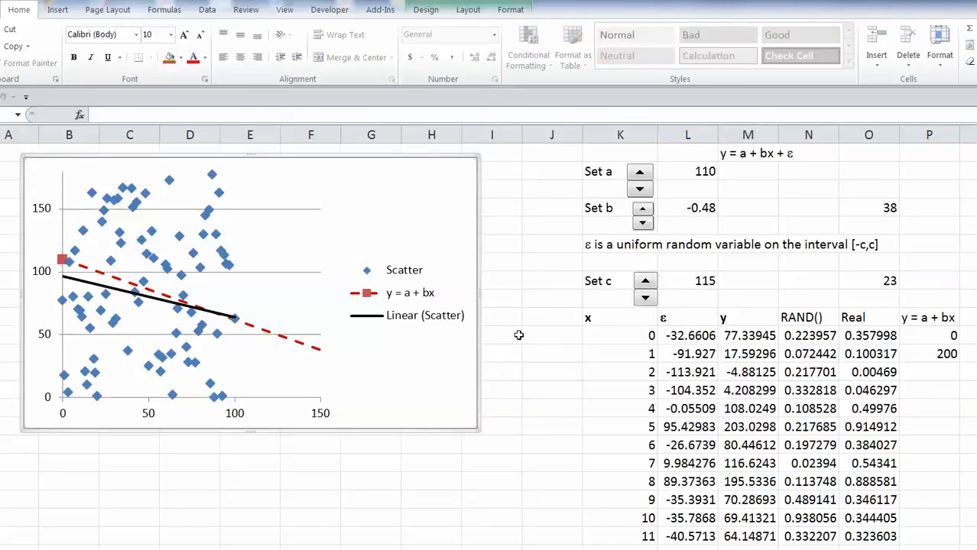
Add a centered overlay chart title reading 'Simple Linear Model'.
left_click(469, 10)
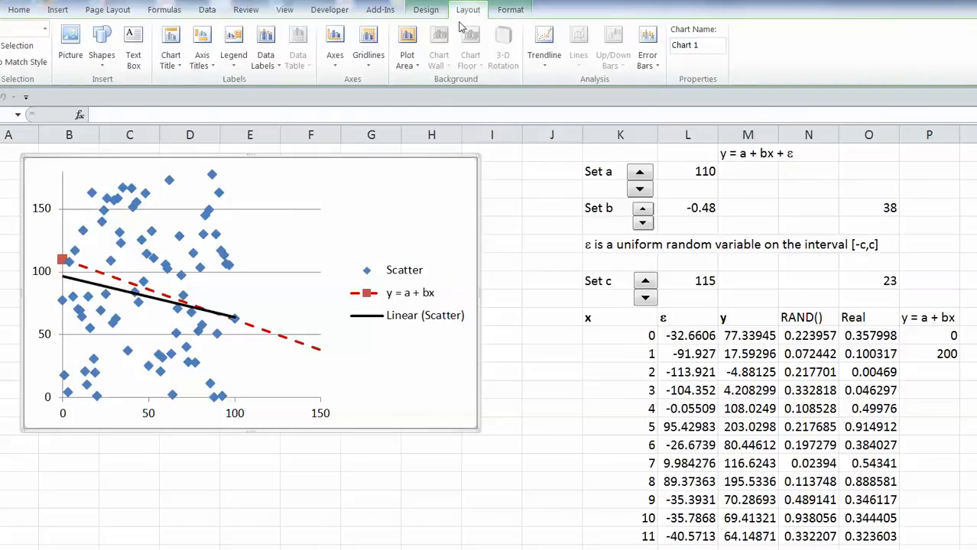
left_click(175, 42)
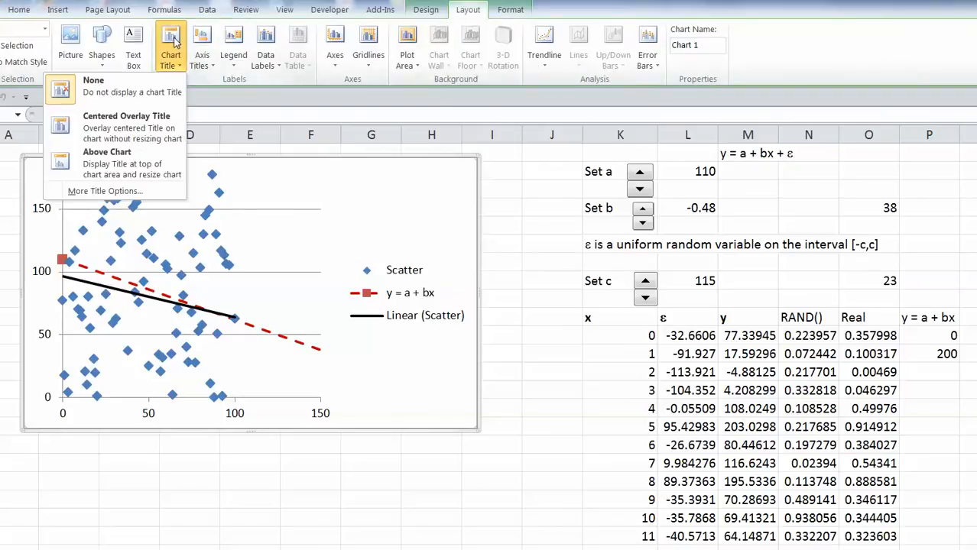
left_click(130, 129)
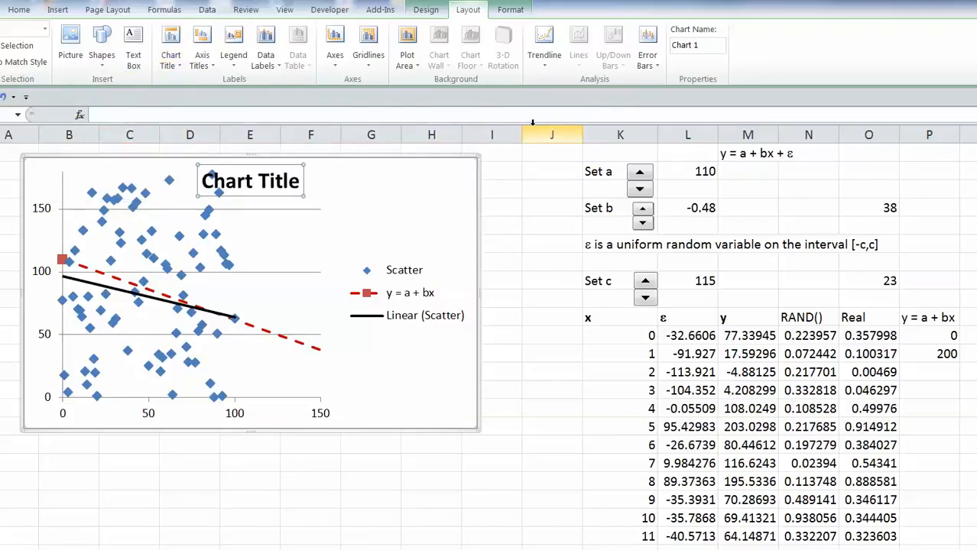
type("S")
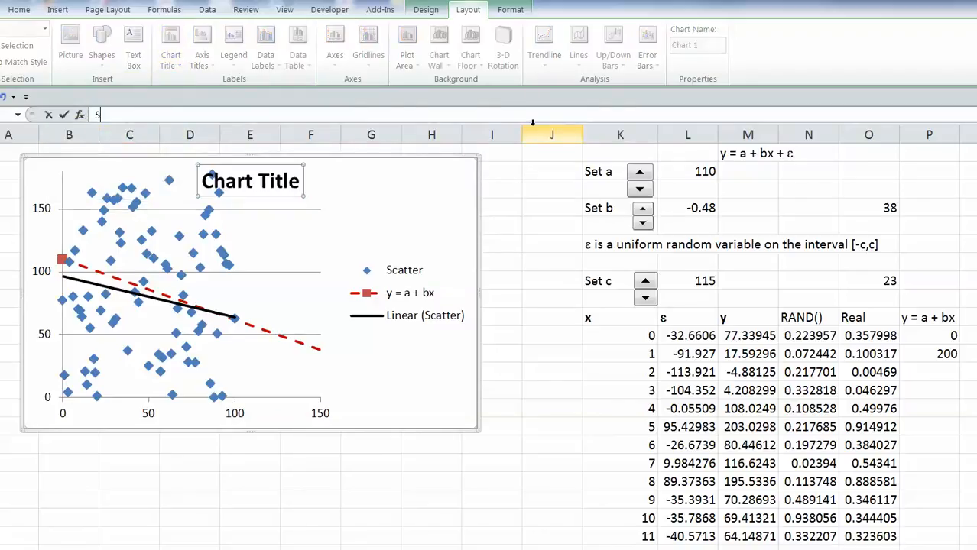
type("imple Linear Mod")
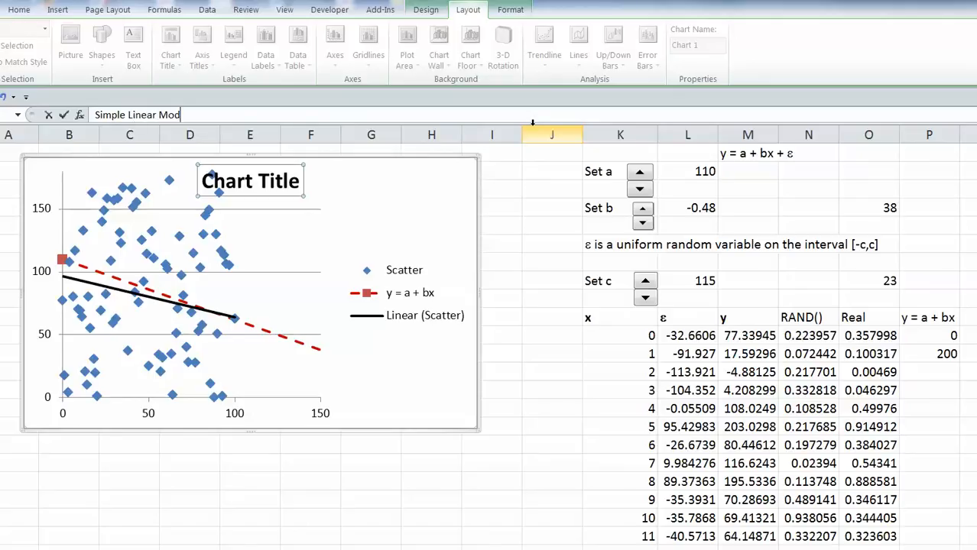
type("el")
key("Return")
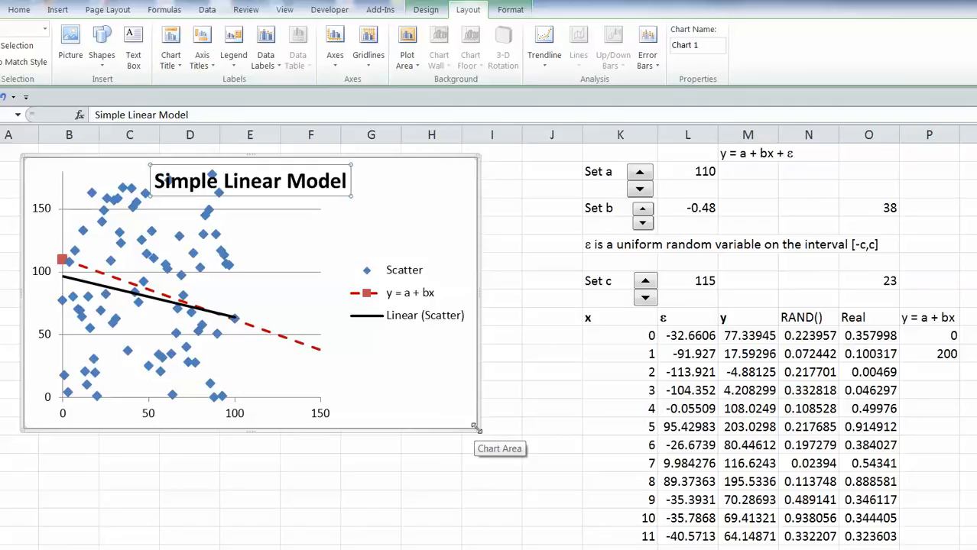
Enlarge the chart and shrink the plot area from its top-left corner.
left_click_drag(474, 428, 522, 506)
left_click(201, 246)
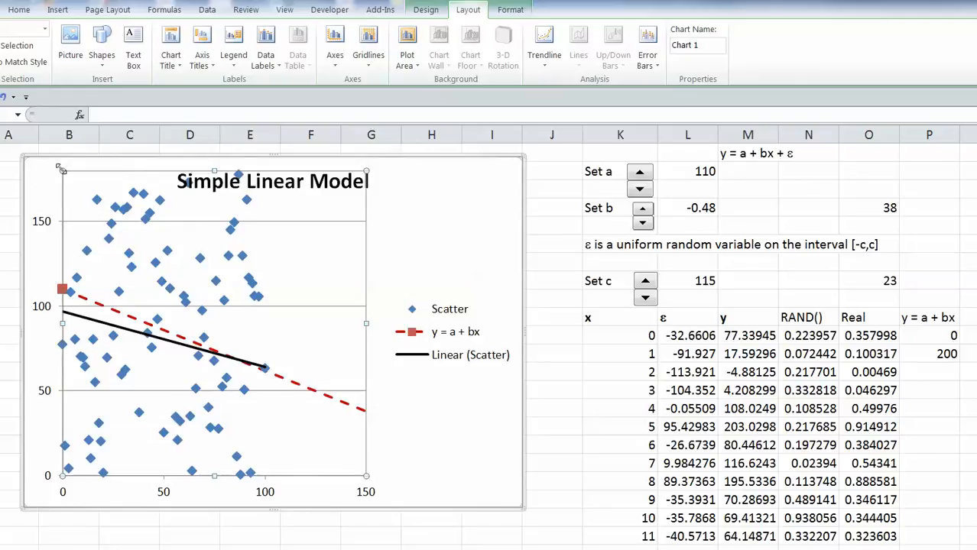
left_click_drag(62, 168, 68, 203)
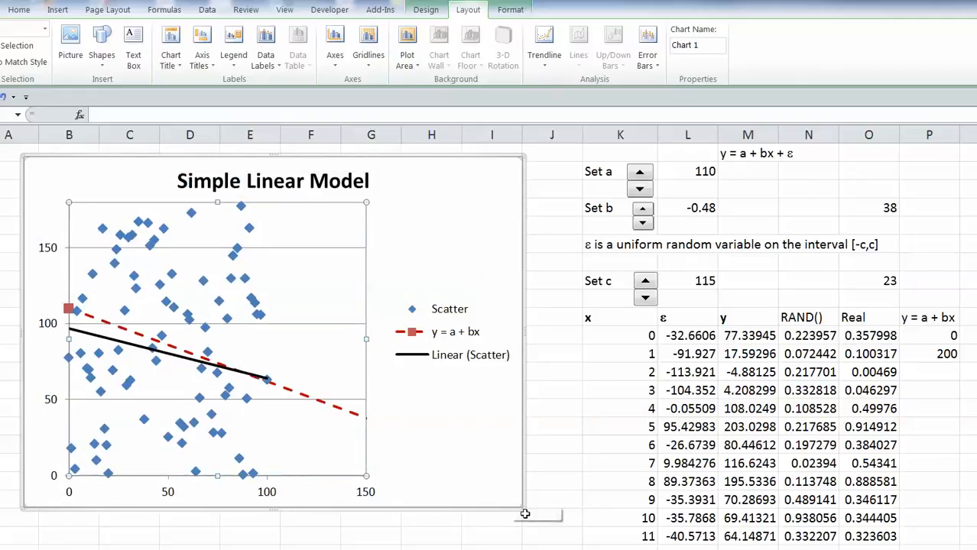
left_click_drag(519, 506, 531, 511)
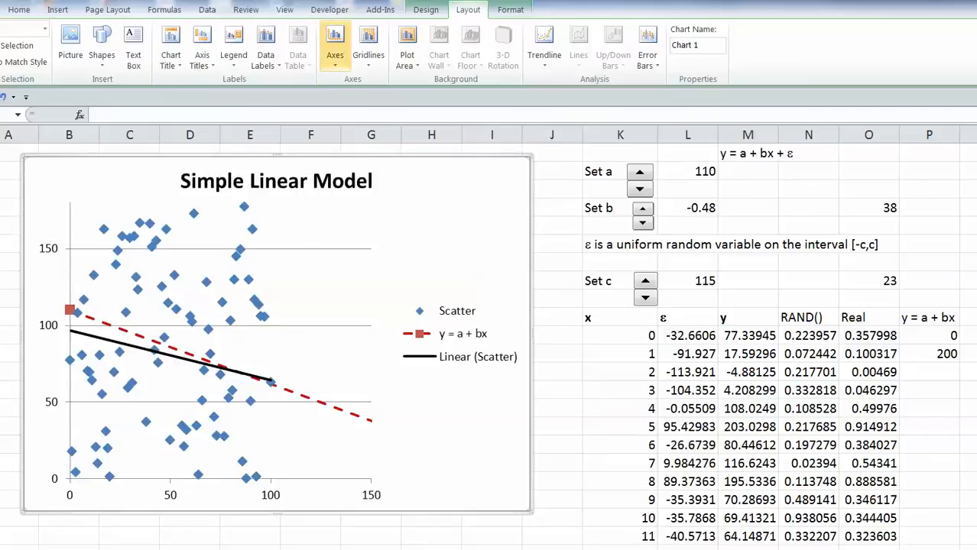
Add 'x' as the title below the horizontal axis.
left_click(205, 44)
mouse_move(188, 82)
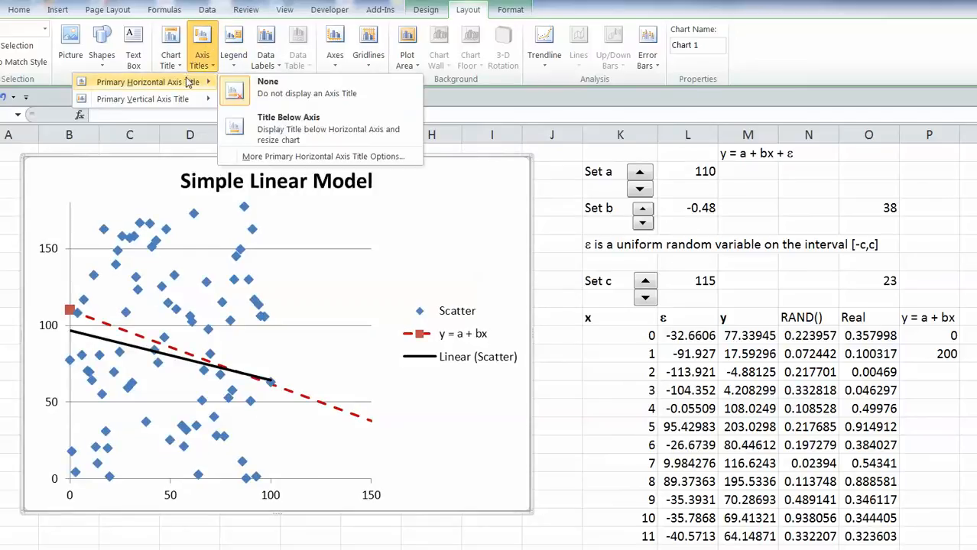
left_click(309, 127)
type("x")
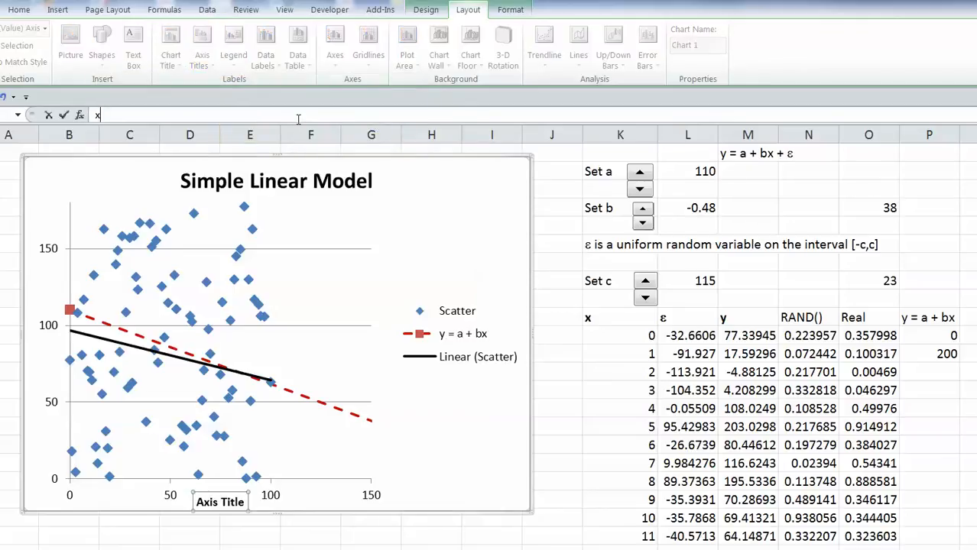
key("Return")
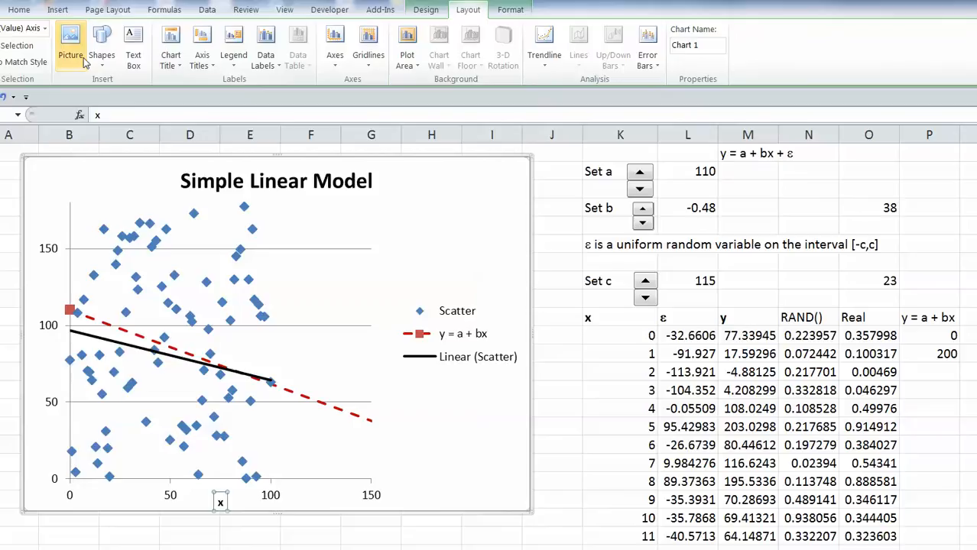
Add a horizontal 'y' title beside the vertical axis.
left_click(205, 46)
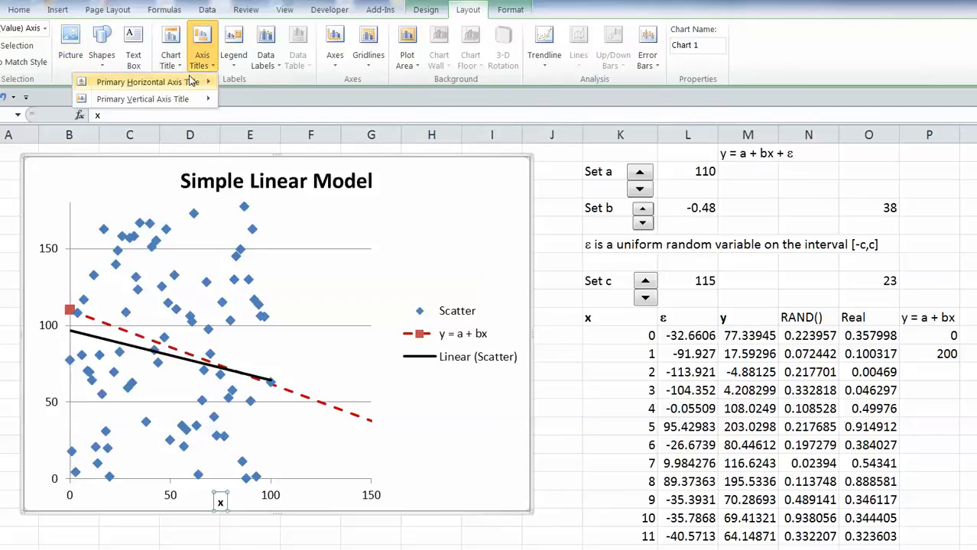
mouse_move(177, 107)
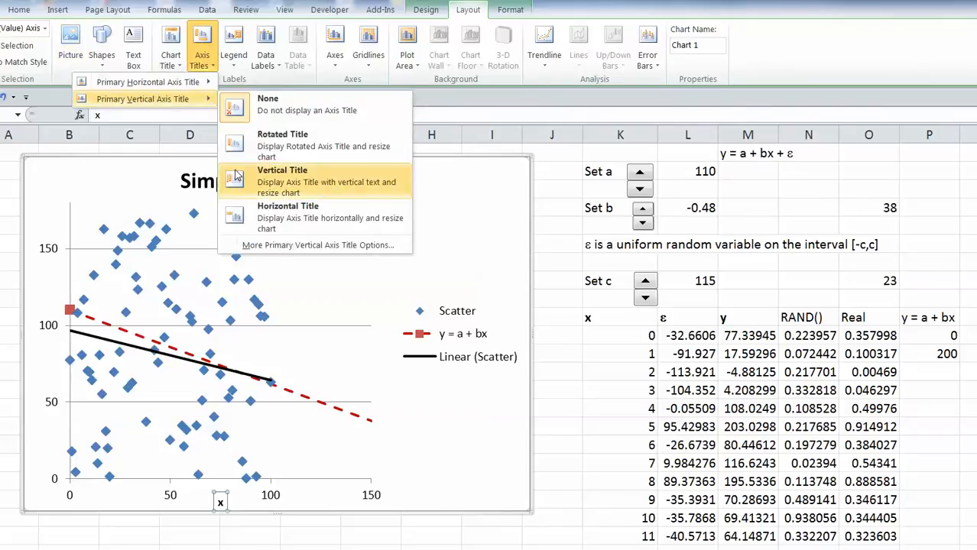
left_click(244, 220)
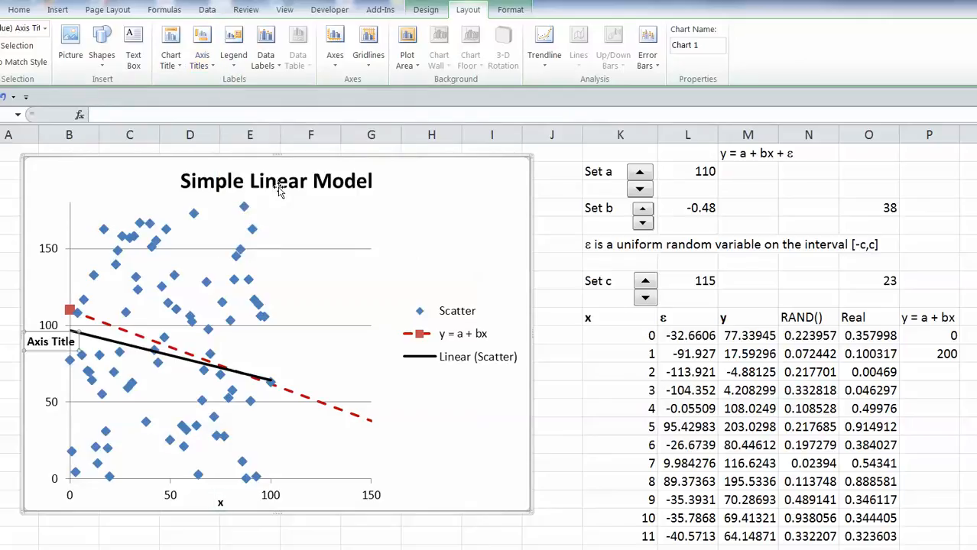
type("y")
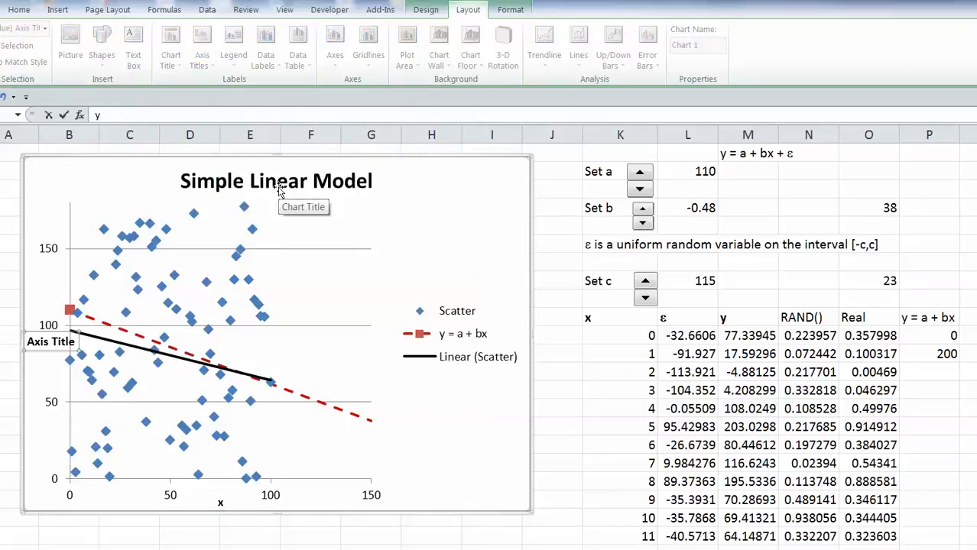
key("Return")
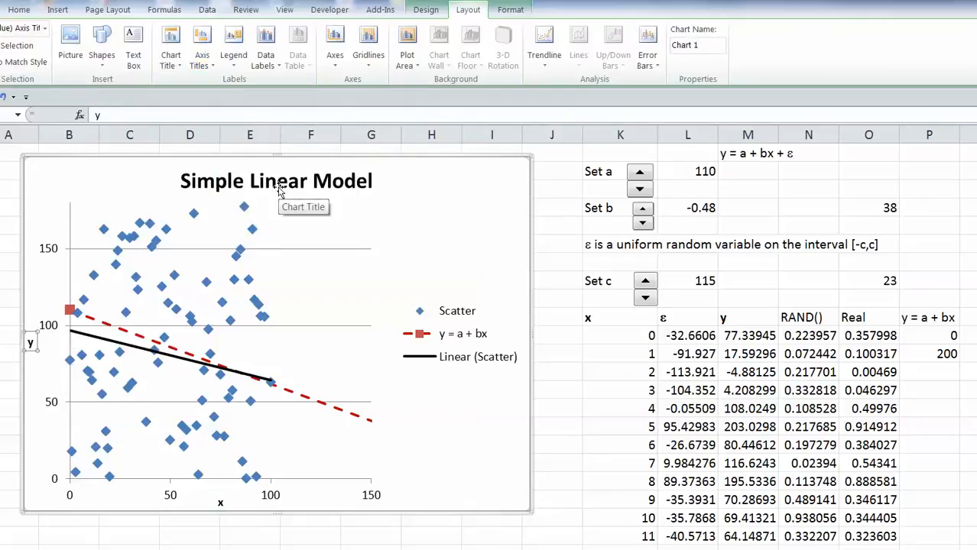
left_click(448, 426)
left_click(307, 450)
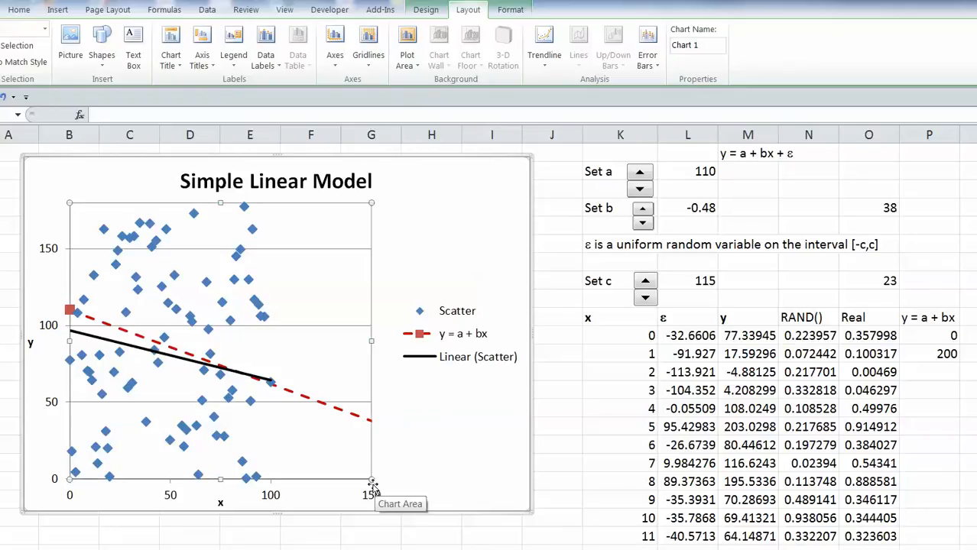
Resize and narrow the plot area, then enlarge the whole chart.
left_click_drag(371, 480, 379, 470)
left_click(113, 338)
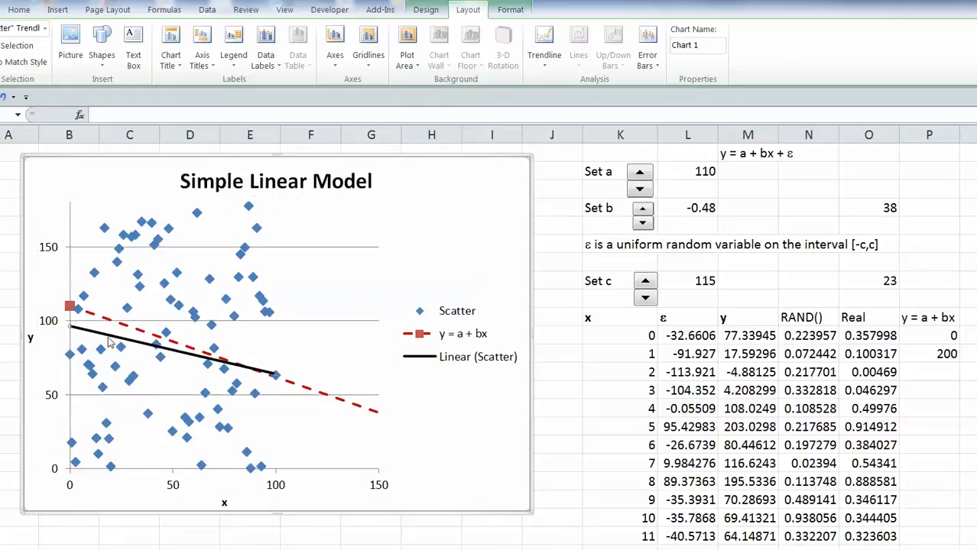
left_click(68, 327)
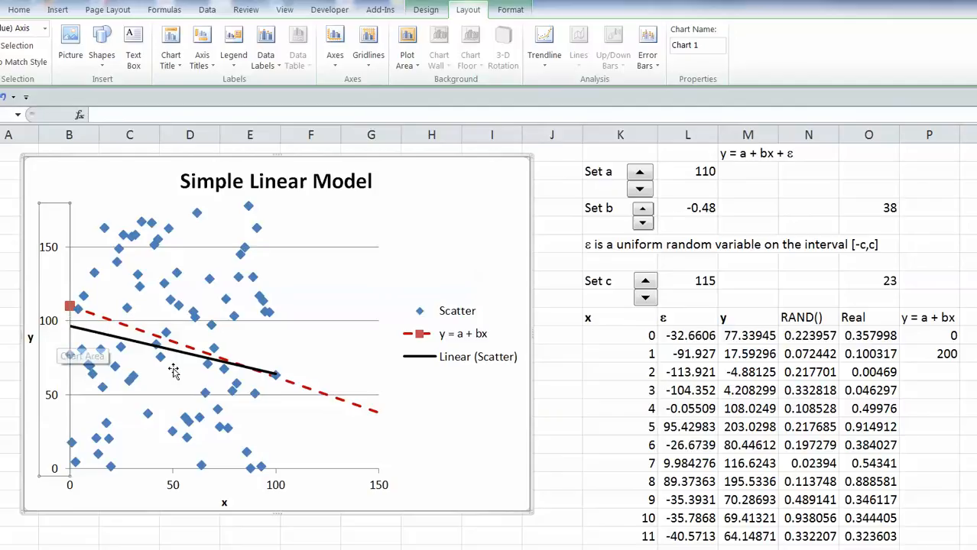
left_click(268, 357)
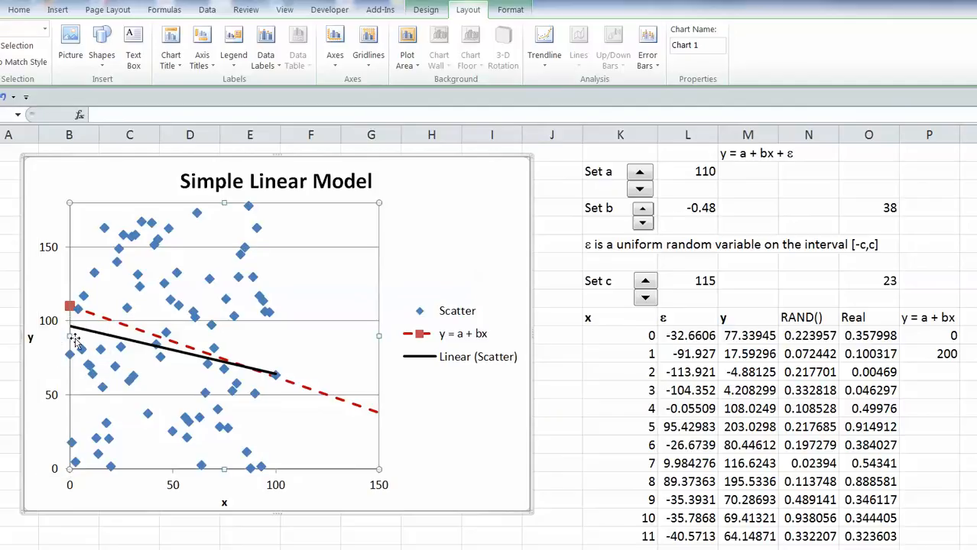
left_click_drag(70, 336, 81, 339)
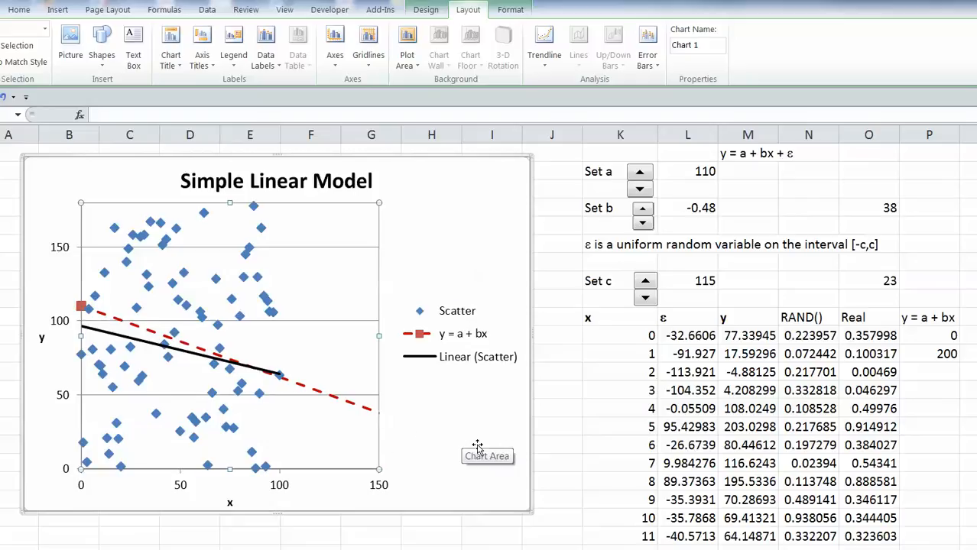
left_click(531, 490)
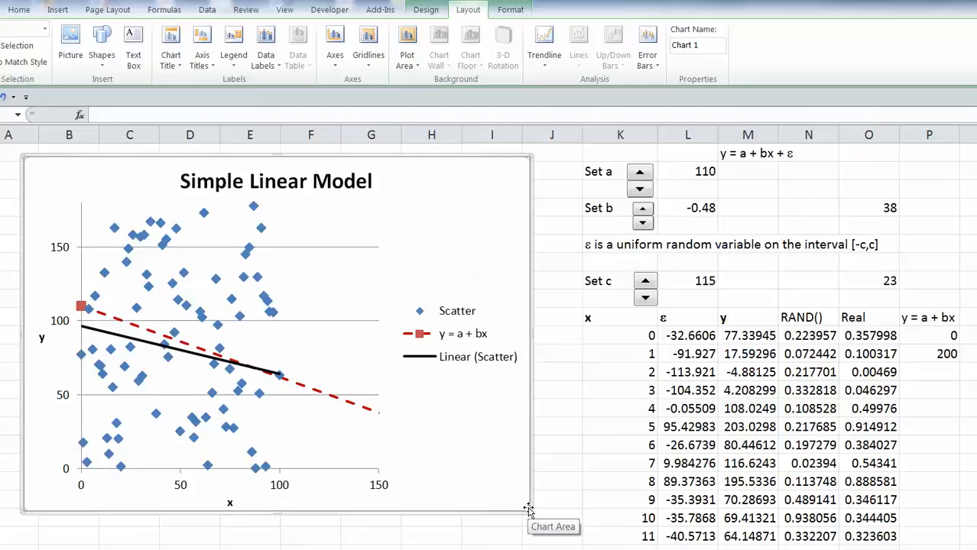
left_click_drag(530, 510, 555, 526)
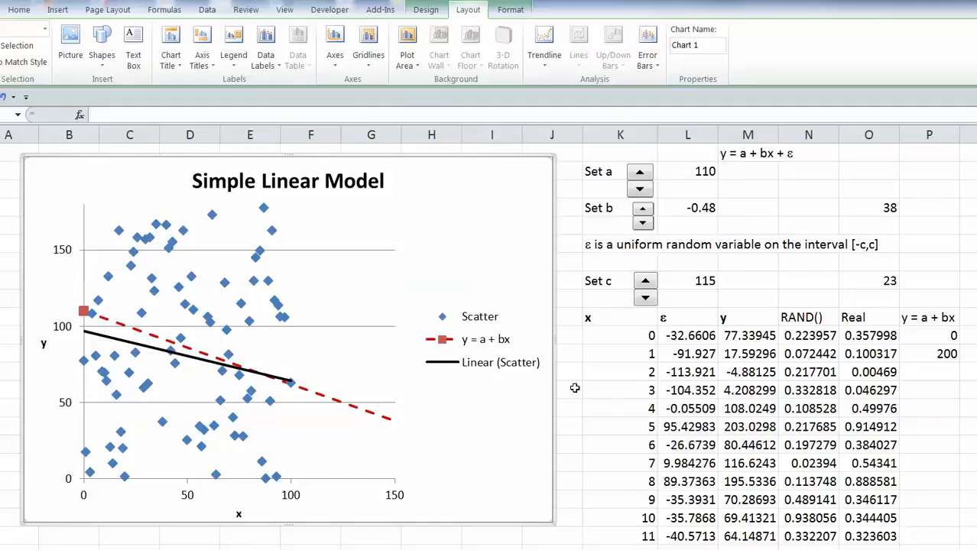
Raise Set a by three steps to 113.
left_click(640, 174)
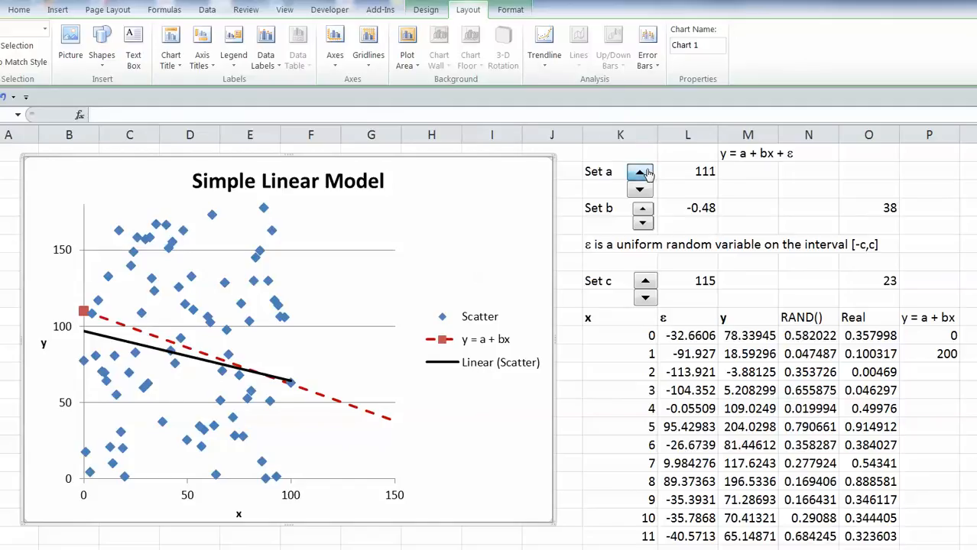
left_click(641, 174)
left_click(641, 174)
left_click(607, 208)
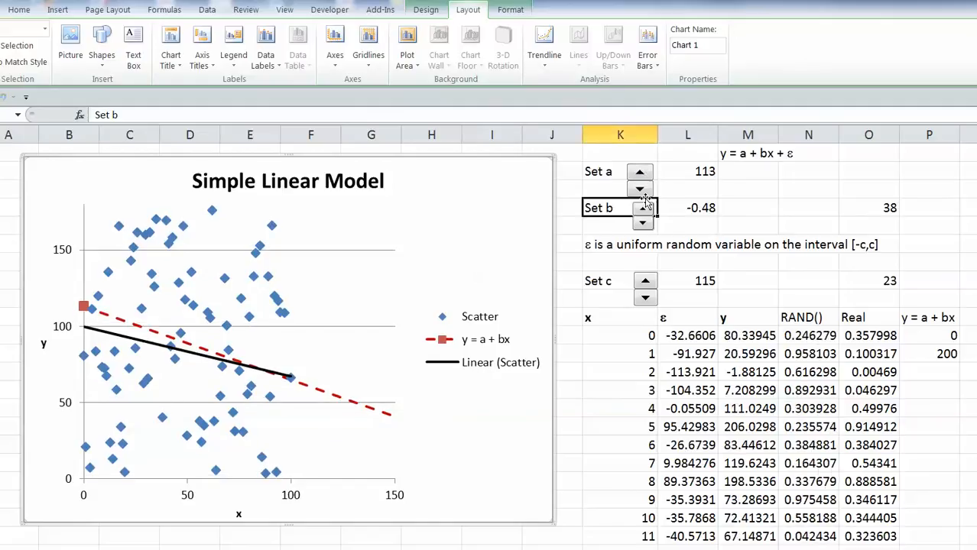
key("Up")
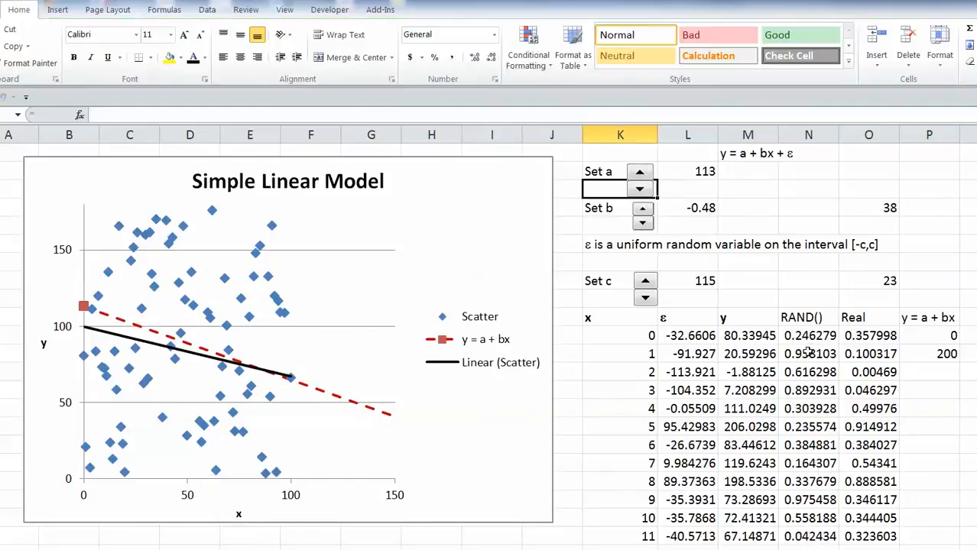